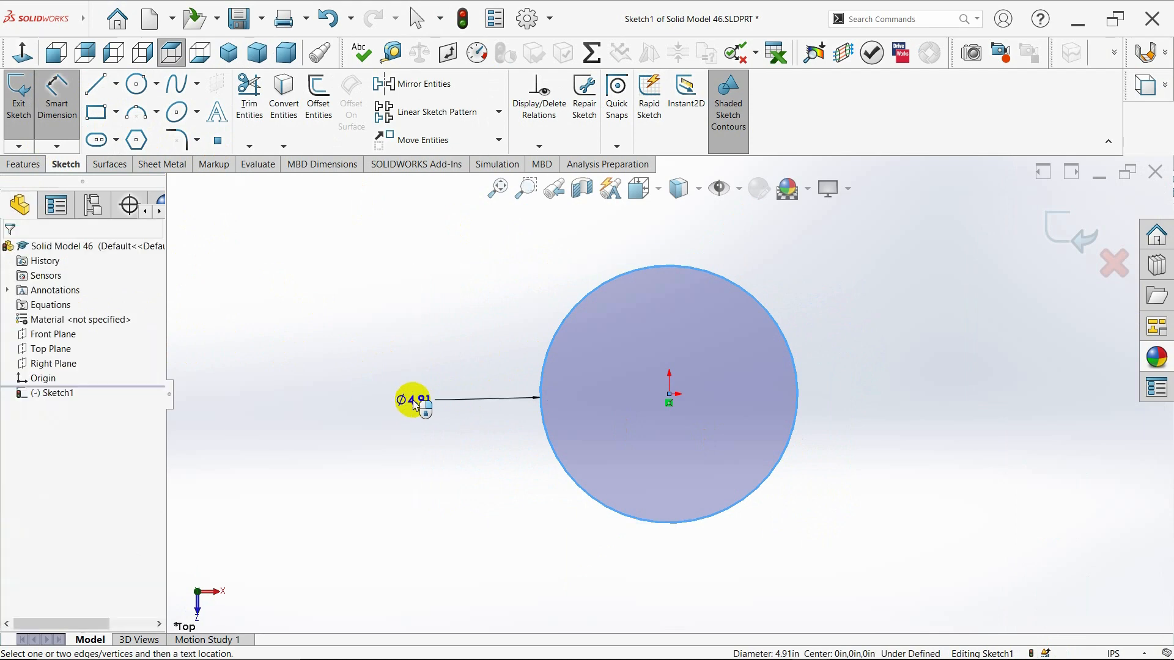
Set the circle's diameter to 2 in and turn the circle into construction geometry
{"action": "type", "text": "2"}
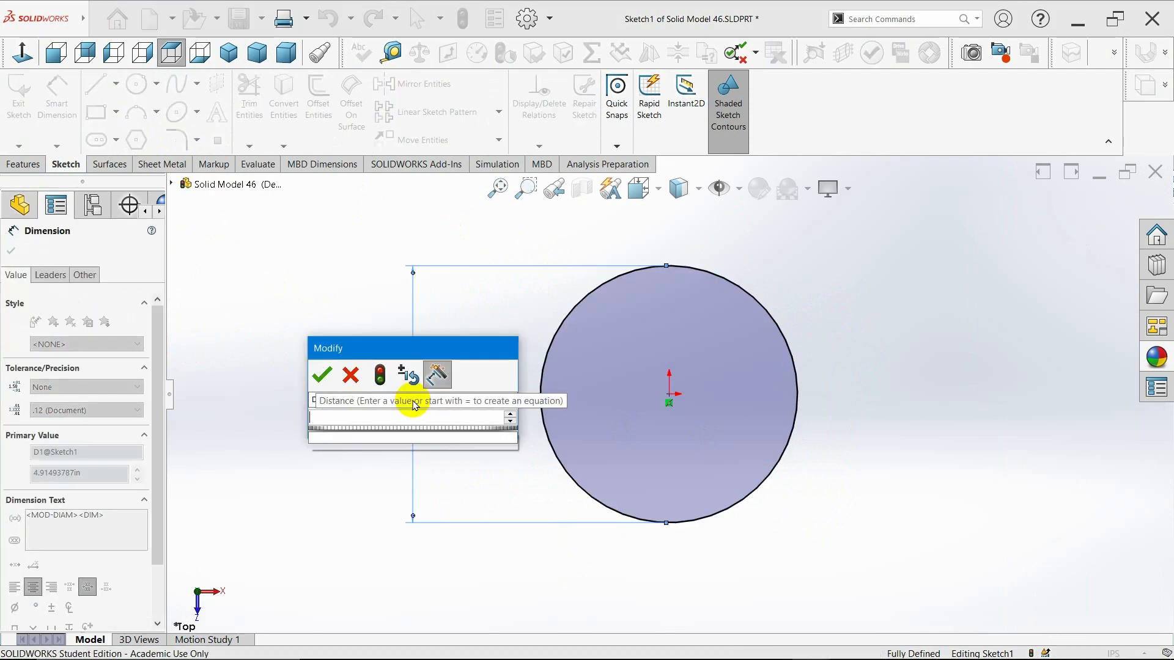
{"action": "key", "text": "Return"}
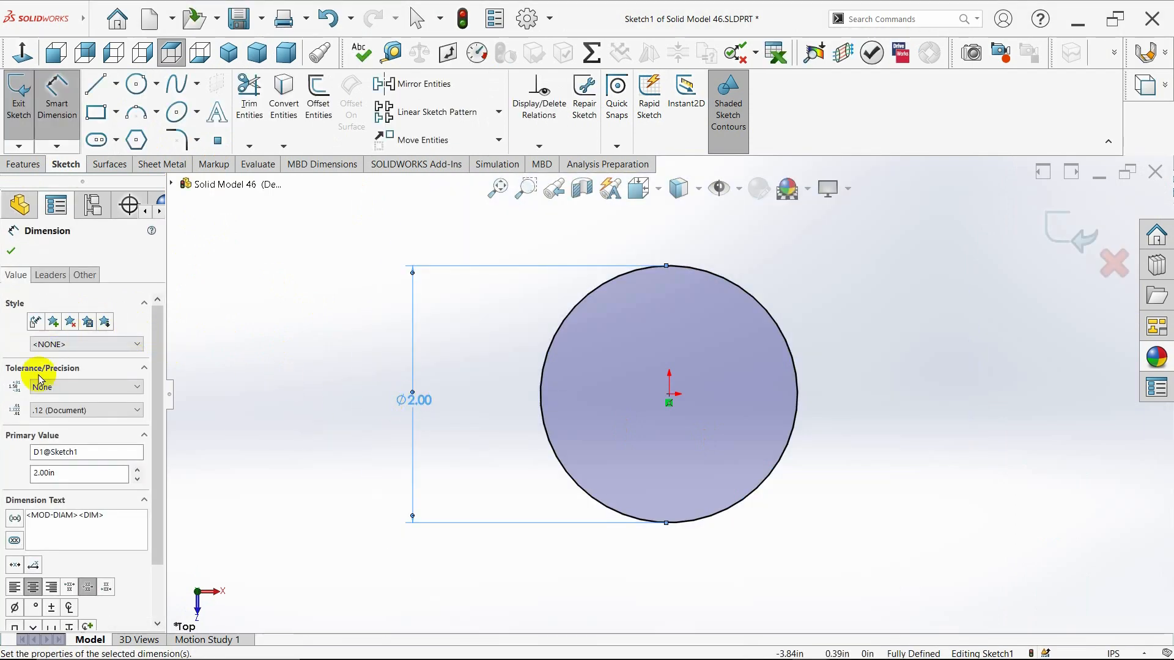
{"action": "left_click", "coordinate": [9, 251]}
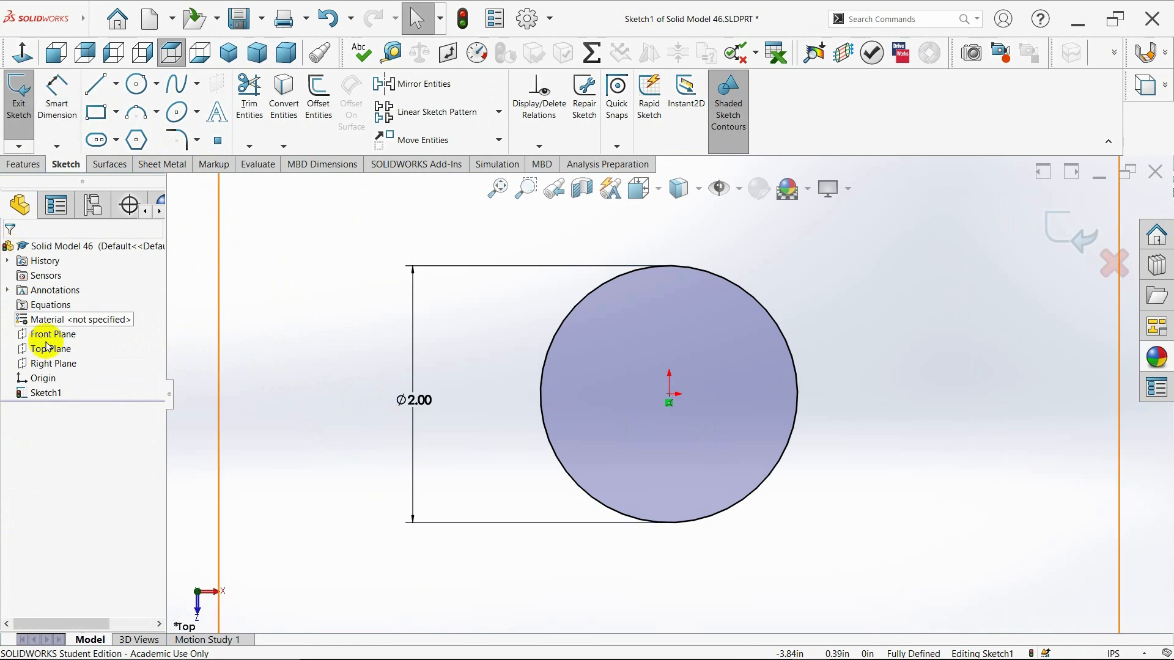
{"action": "left_click", "coordinate": [542, 385]}
{"action": "left_click", "coordinate": [31, 445]}
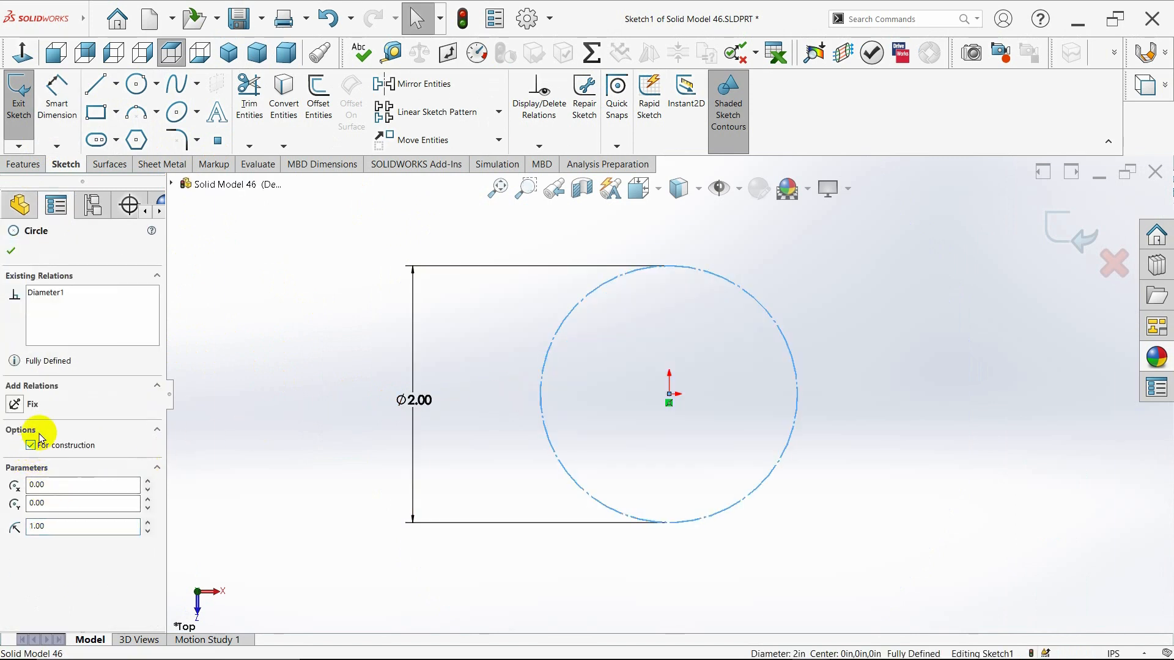
{"action": "left_click", "coordinate": [11, 252]}
Sketch a vertical centerline from the origin up to the circle's top quadrant point
{"action": "left_click", "coordinate": [115, 84]}
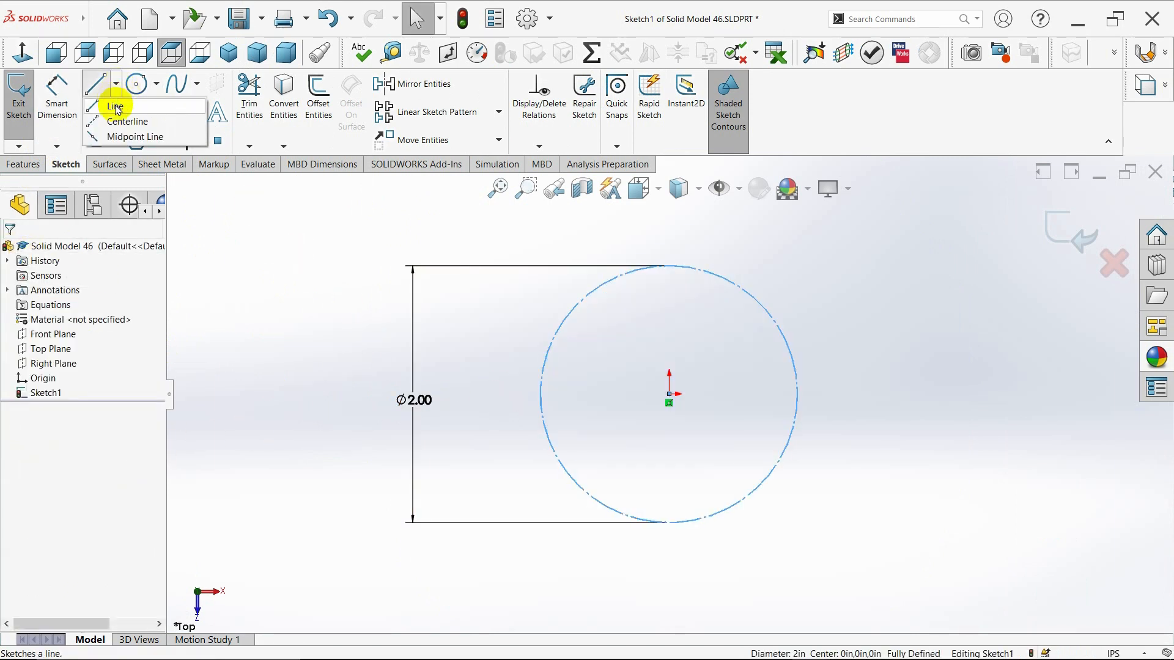
{"action": "left_click", "coordinate": [126, 120]}
{"action": "left_click", "coordinate": [669, 394]}
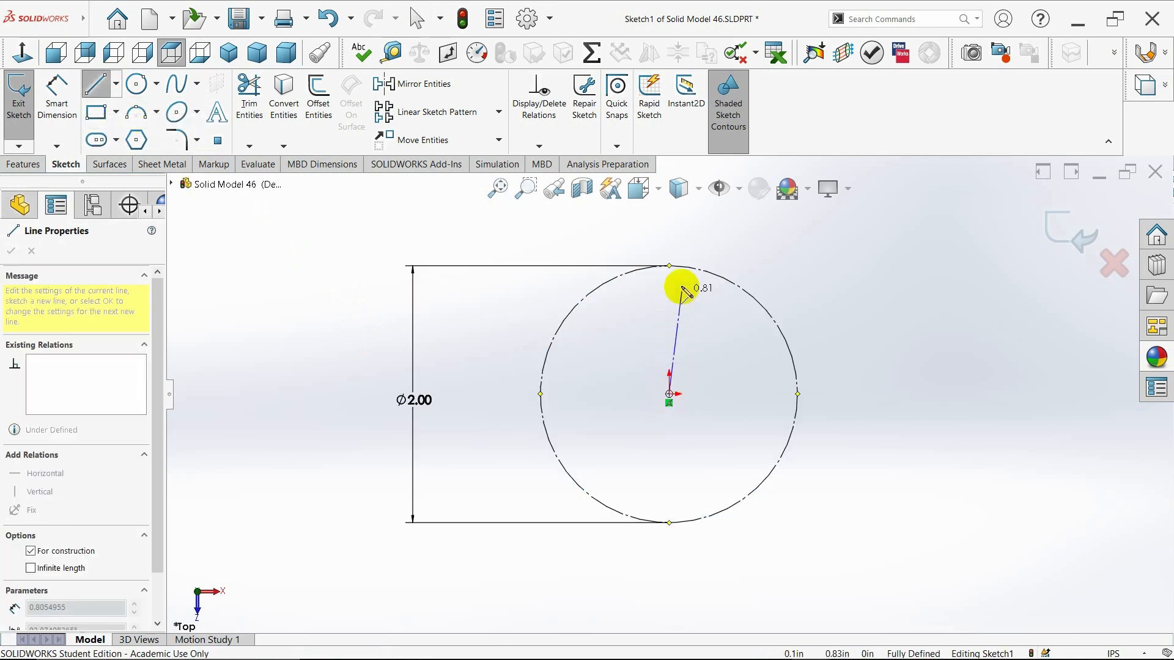
{"action": "left_click", "coordinate": [670, 267]}
{"action": "key", "text": "Escape"}
Circular-pattern the vertical centerline into 8 equally spaced instances over 360 degrees about the origin, and exit the sketch
{"action": "left_click", "coordinate": [671, 331]}
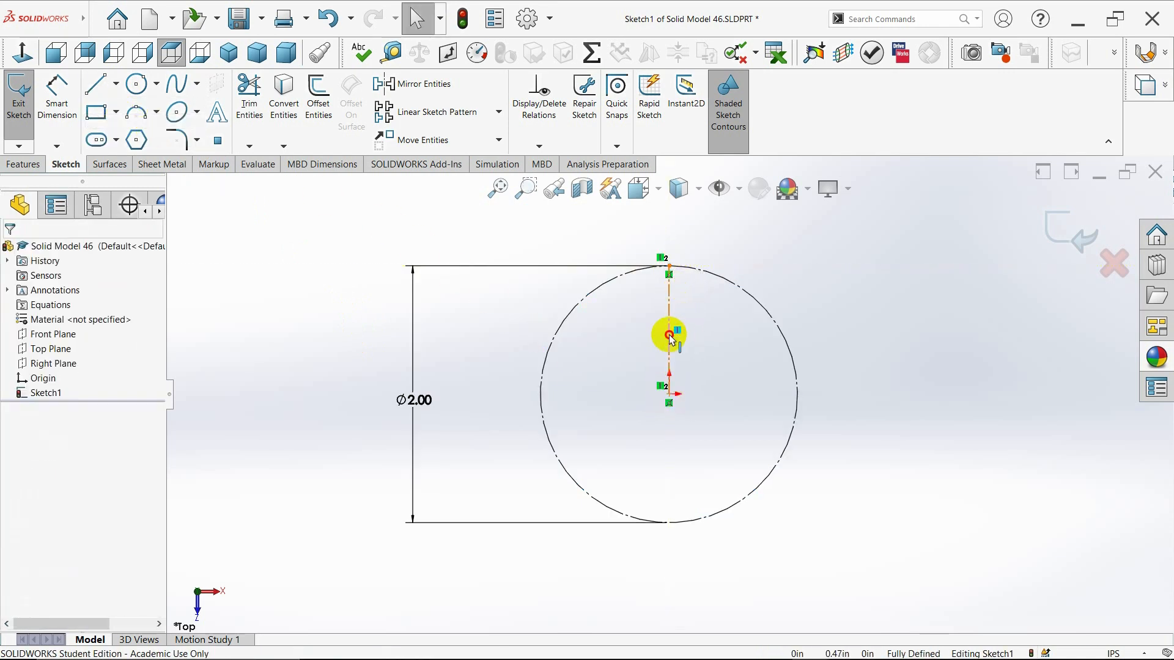
{"action": "left_click", "coordinate": [499, 112]}
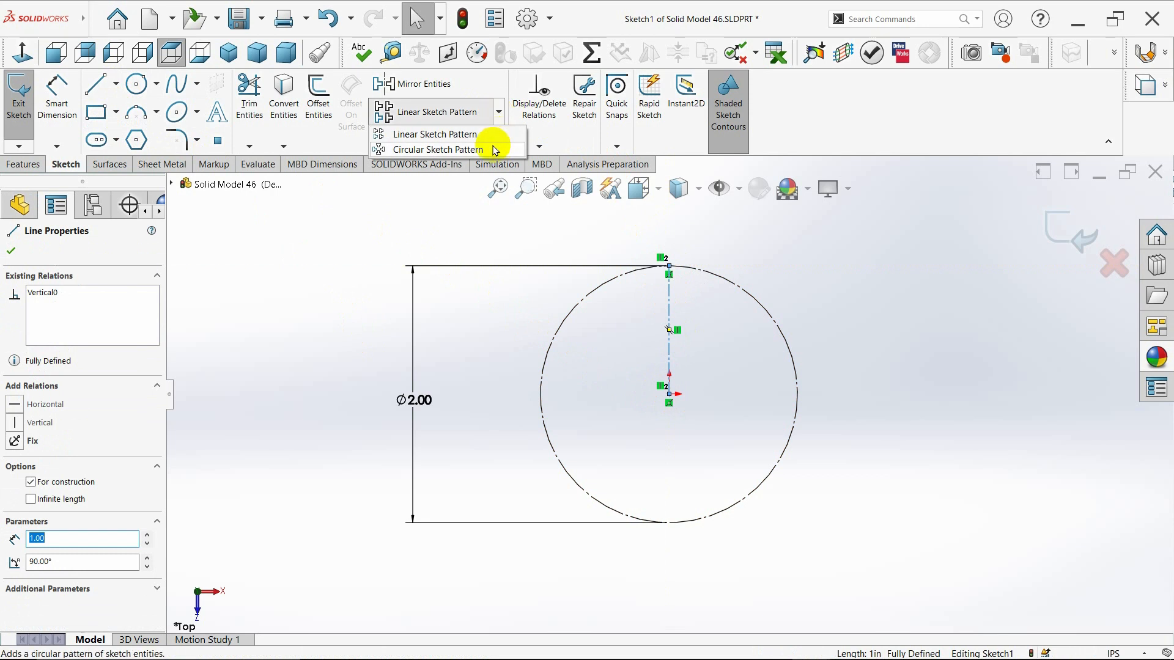
{"action": "left_click", "coordinate": [490, 150]}
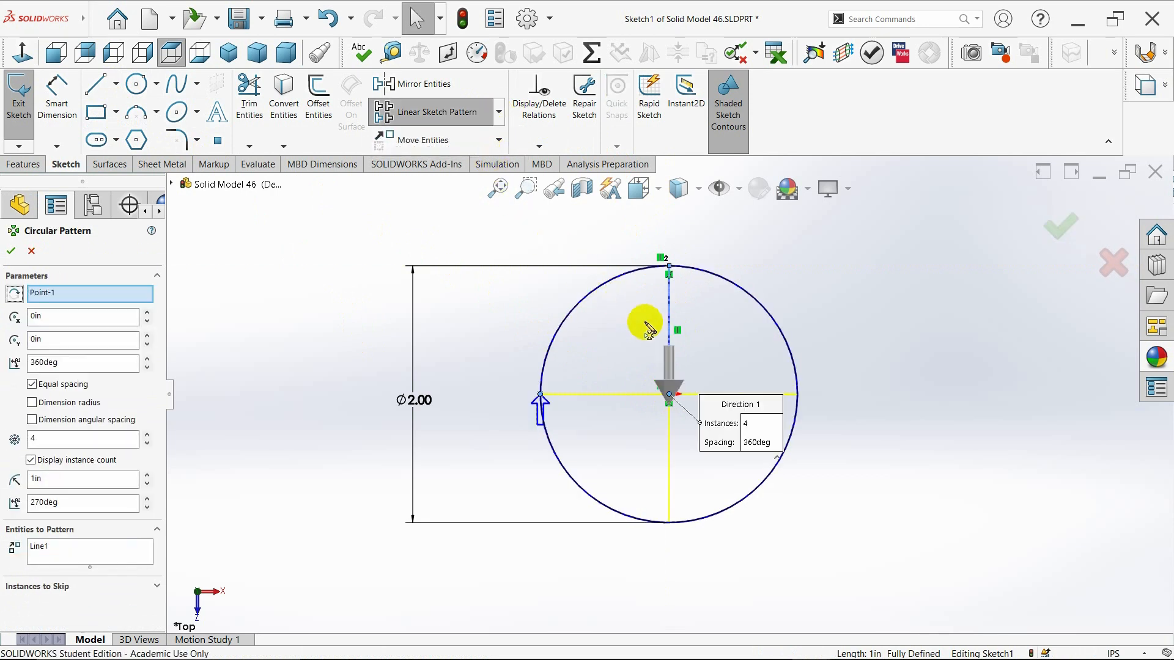
{"action": "left_click", "coordinate": [40, 440]}
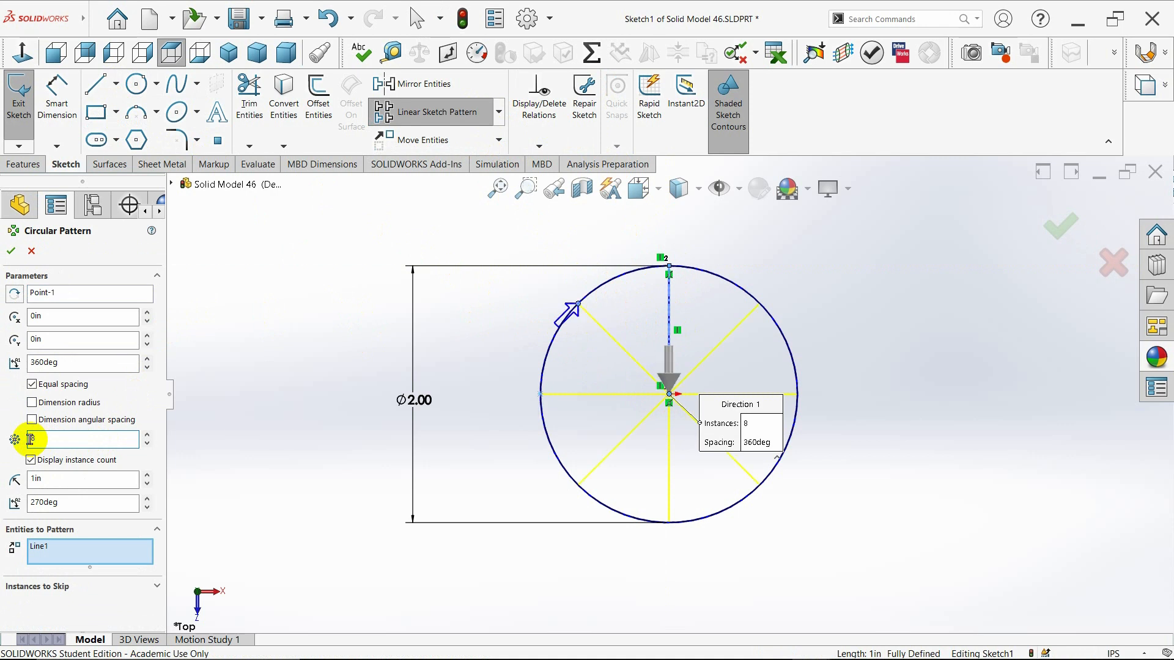
{"action": "left_click", "coordinate": [11, 251]}
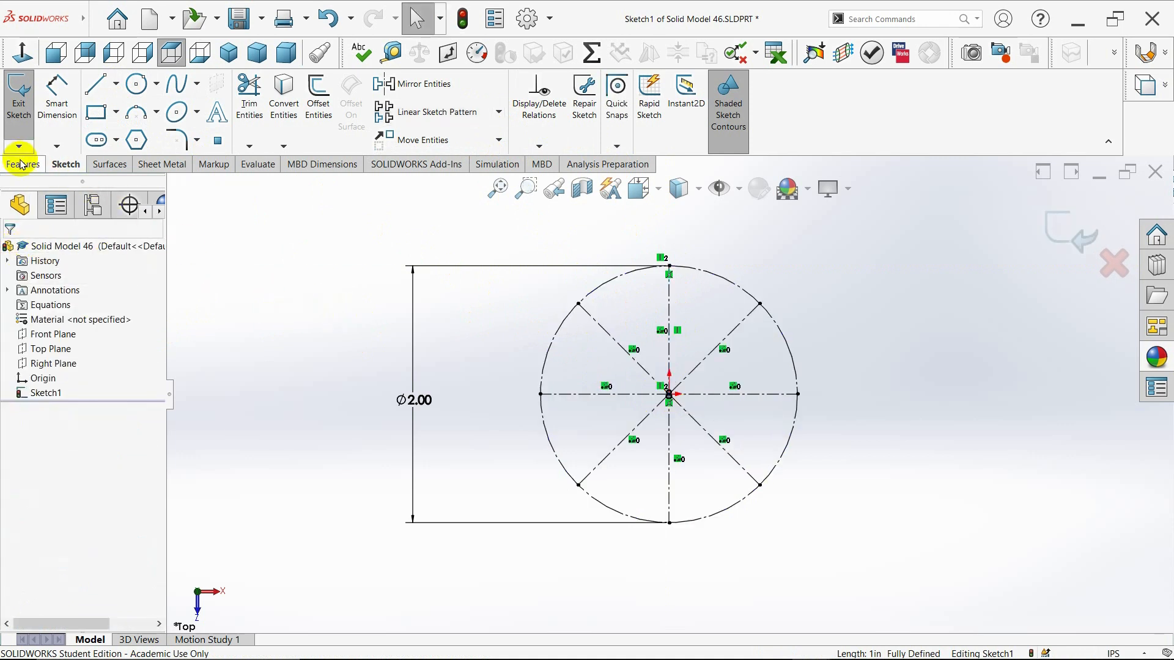
{"action": "left_click", "coordinate": [19, 98]}
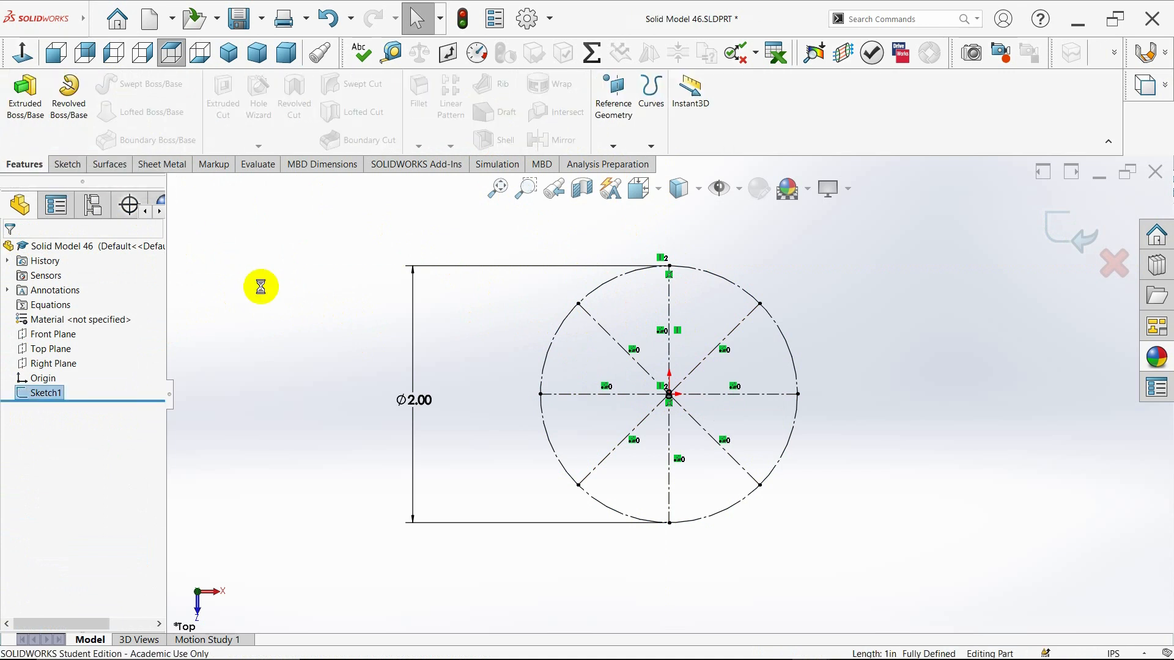
Create a reference plane offset 0.15 in above the Top Plane
{"action": "left_click", "coordinate": [229, 53]}
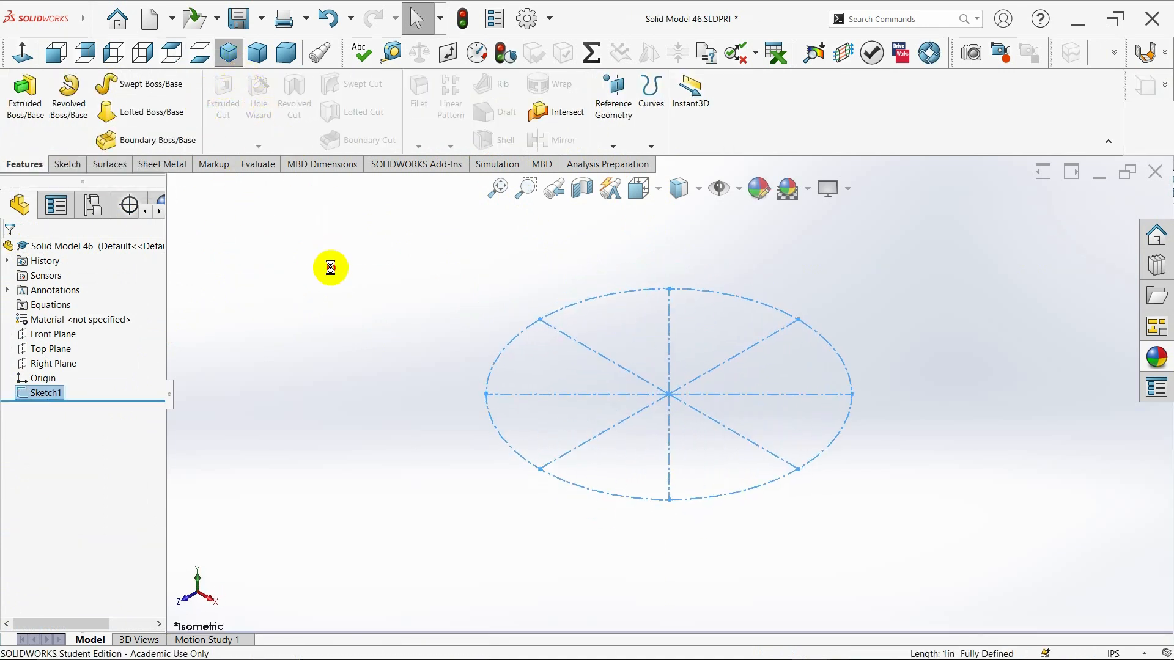
{"action": "left_click", "coordinate": [613, 145]}
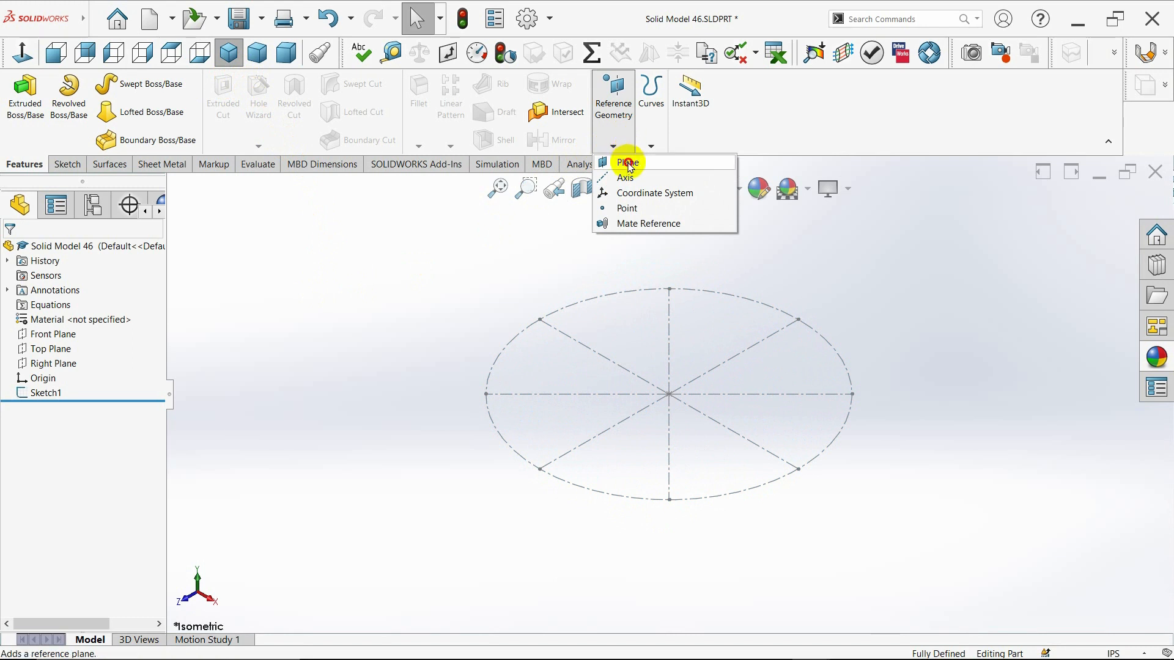
{"action": "left_click", "coordinate": [625, 161]}
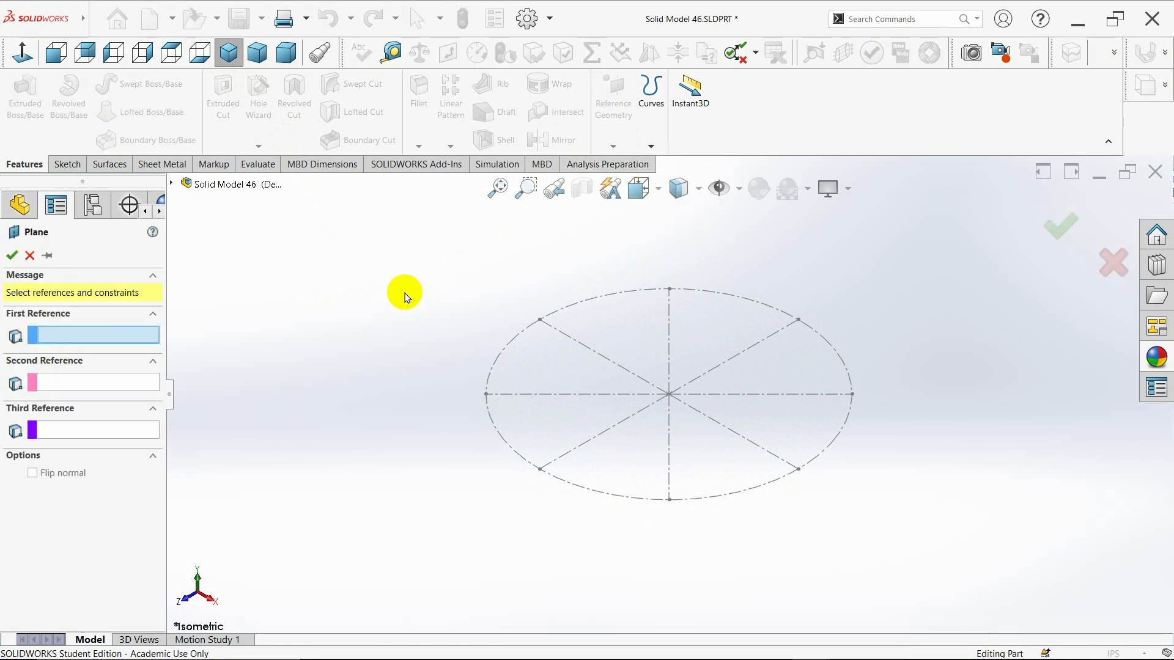
{"action": "left_click", "coordinate": [174, 185]}
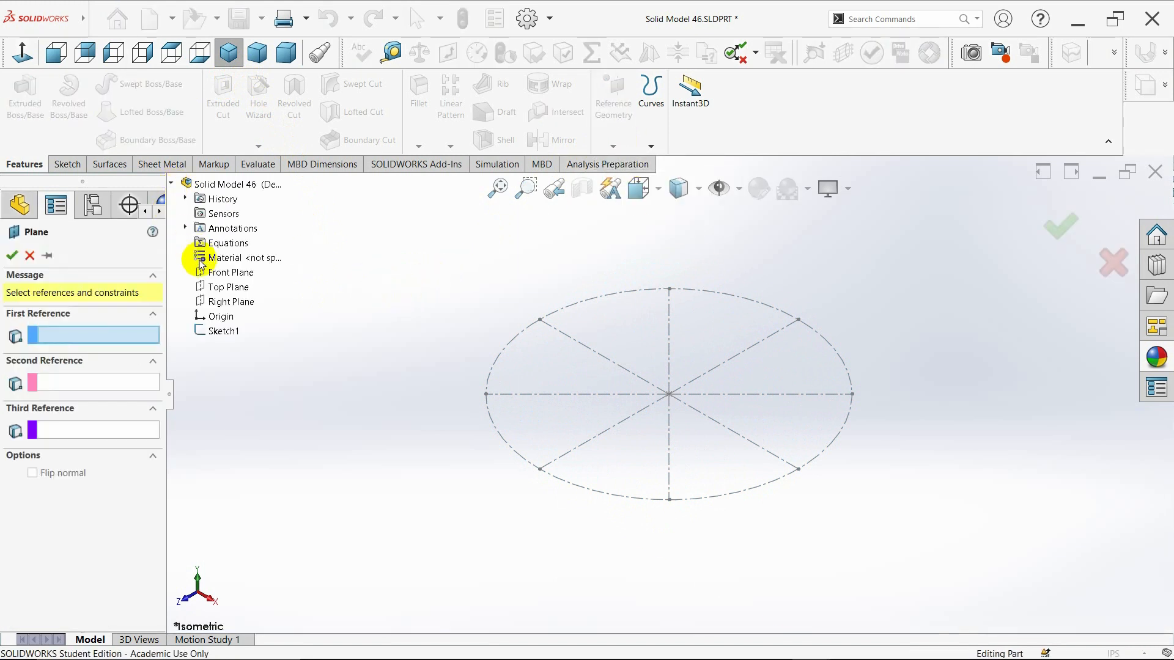
{"action": "left_click", "coordinate": [225, 287]}
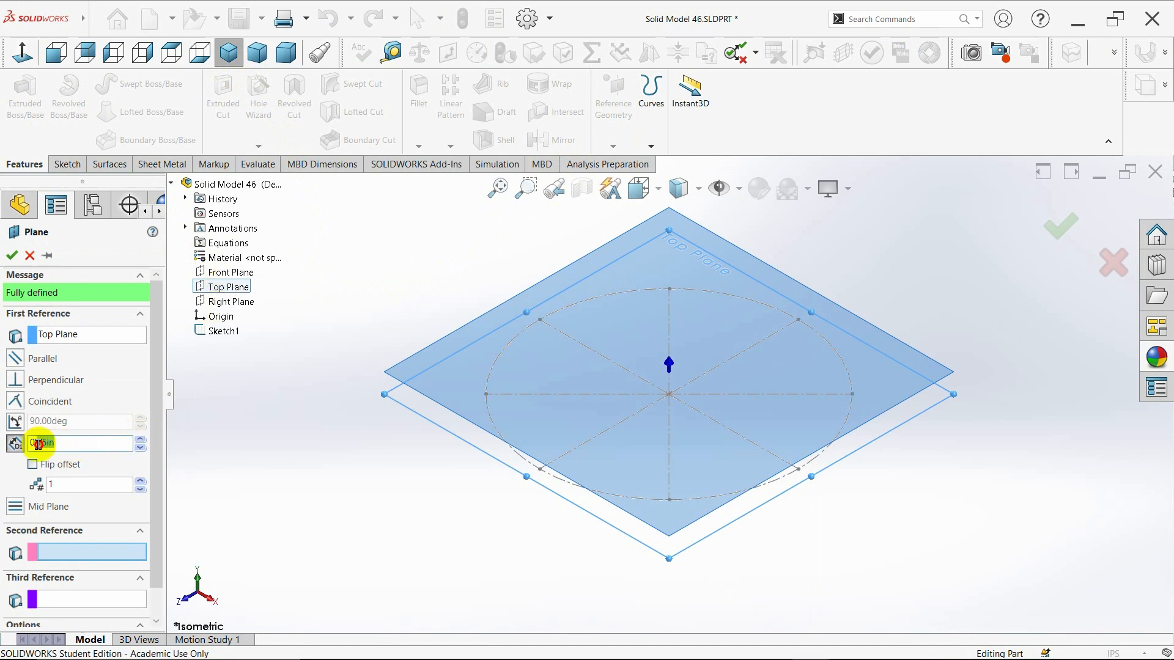
{"action": "left_click", "coordinate": [11, 255]}
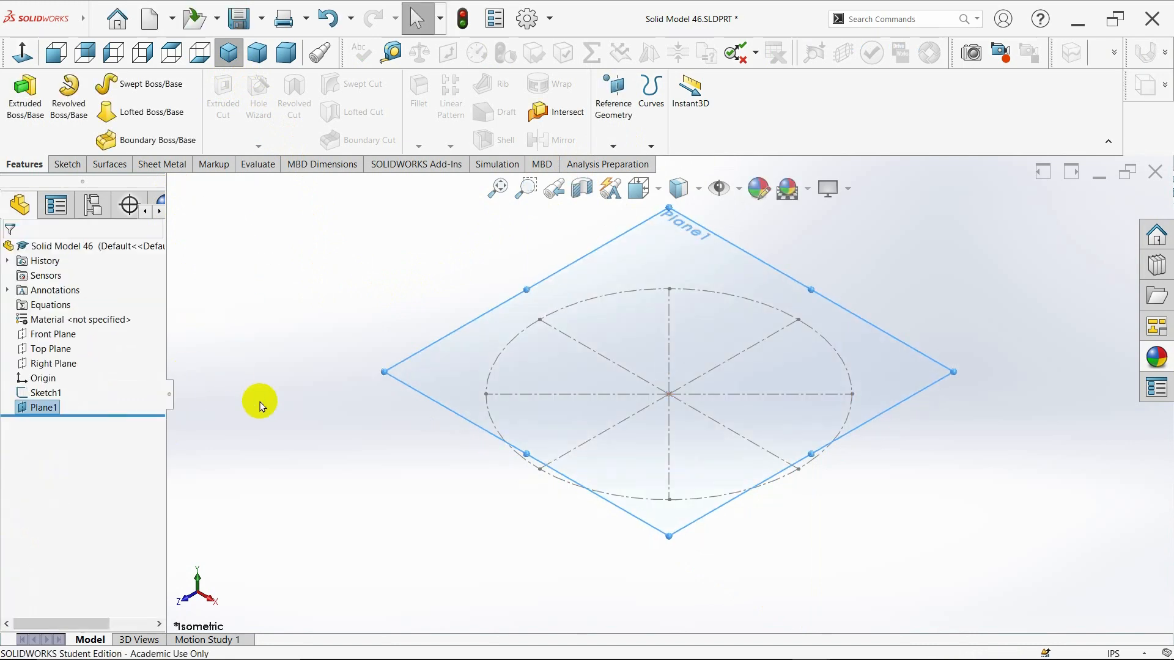
Start a sketch on the offset plane and convert the first sketch's circle and eight radial lines into it
{"action": "left_click", "coordinate": [45, 412]}
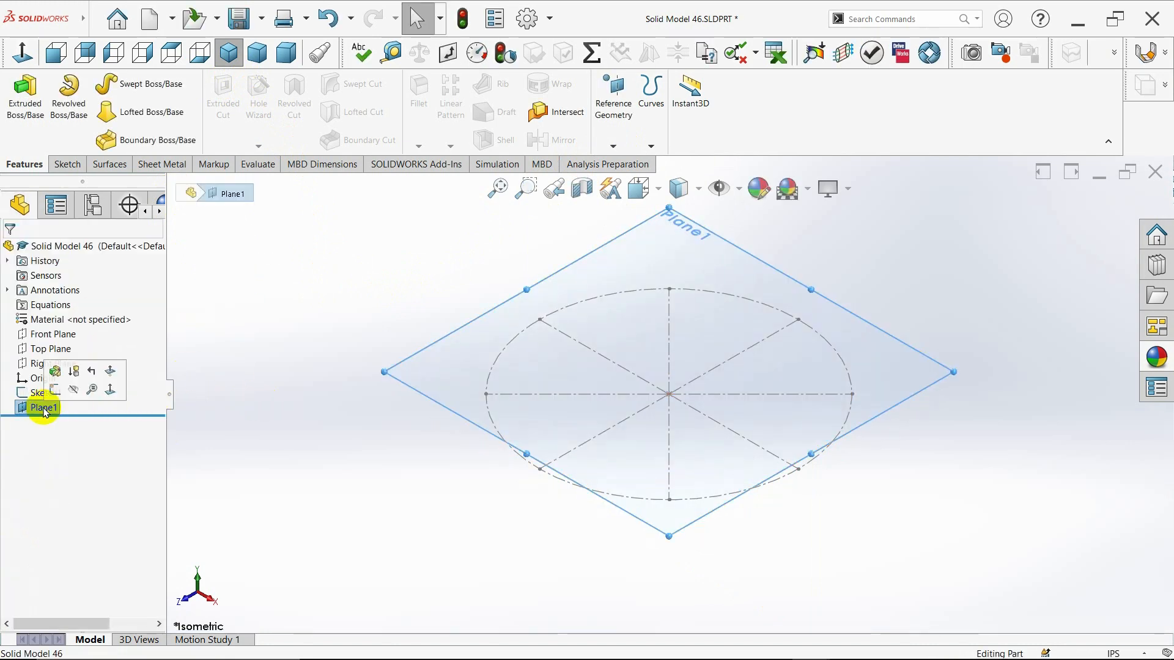
{"action": "left_click", "coordinate": [52, 388]}
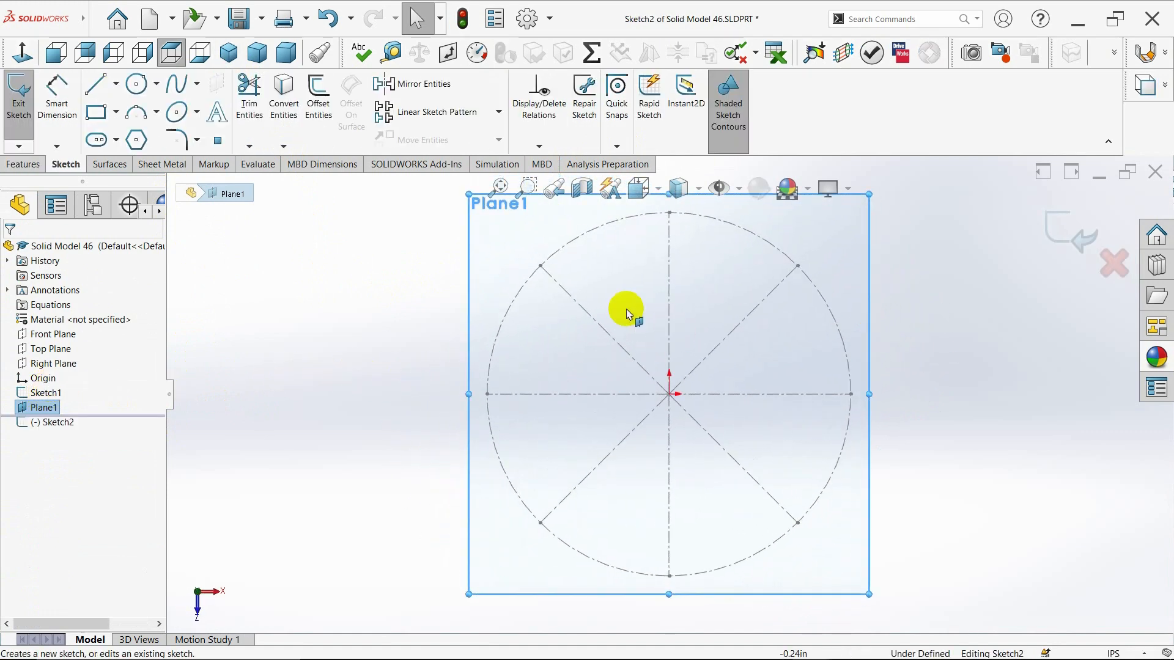
{"action": "left_click", "coordinate": [569, 293]}
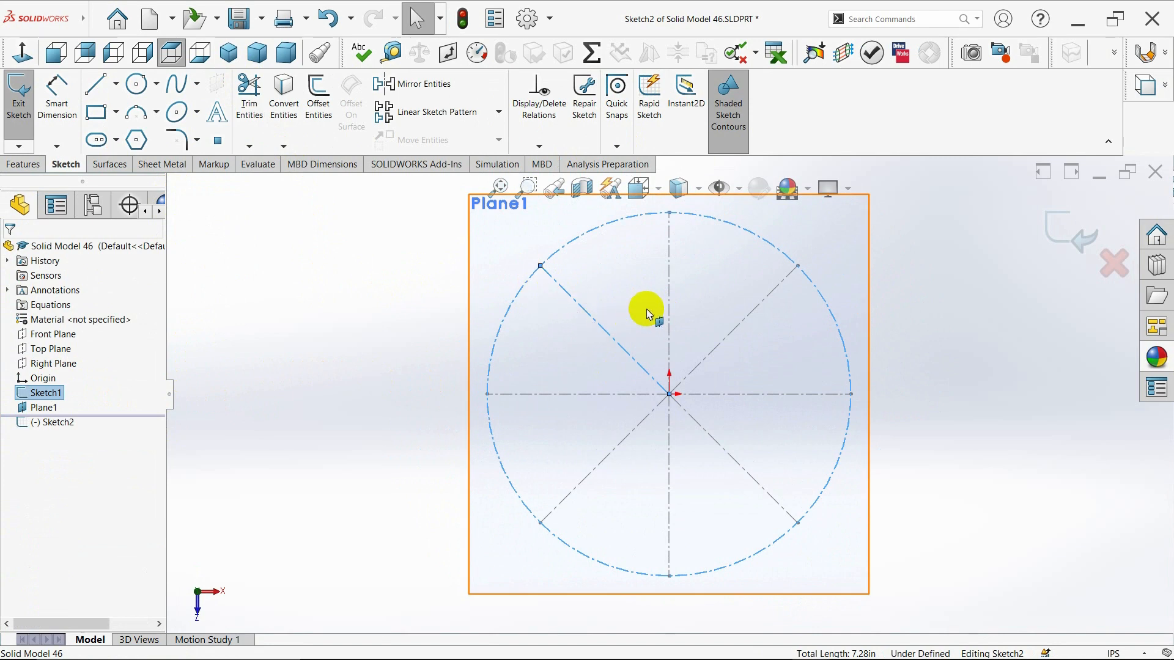
{"action": "left_click", "coordinate": [670, 311], "text": "ctrl"}
{"action": "left_click", "coordinate": [730, 336], "text": "ctrl"}
{"action": "left_click", "coordinate": [772, 395], "text": "ctrl"}
{"action": "left_click", "coordinate": [722, 447], "text": "ctrl"}
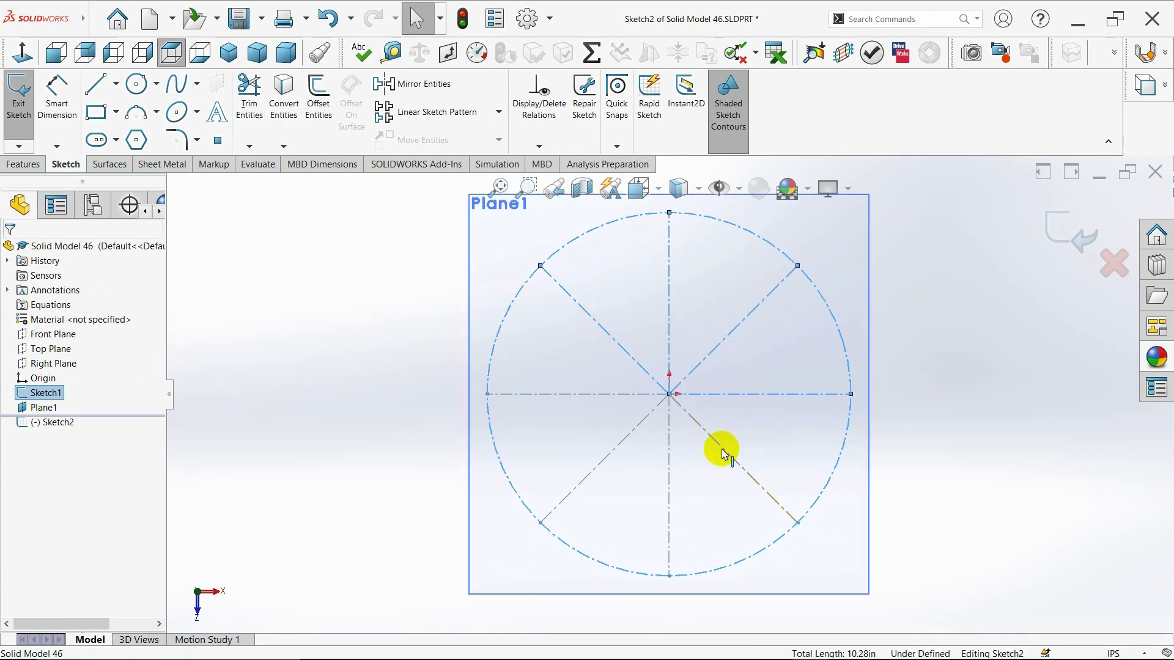
{"action": "left_click", "coordinate": [669, 480], "text": "ctrl"}
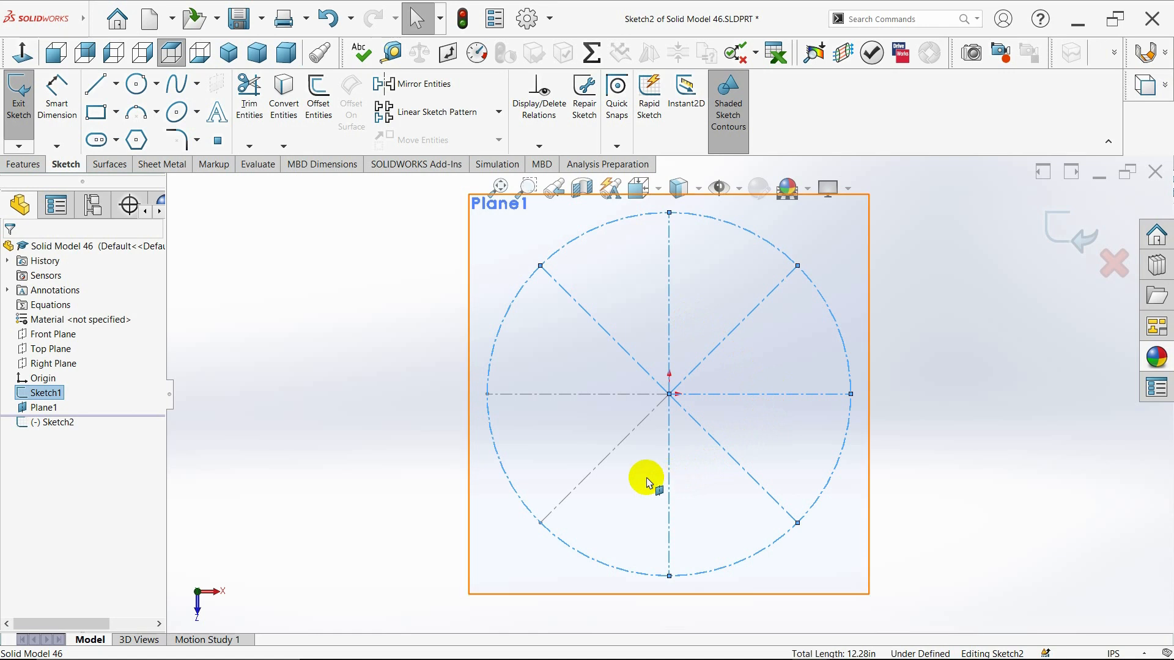
{"action": "left_click", "coordinate": [595, 471], "text": "ctrl"}
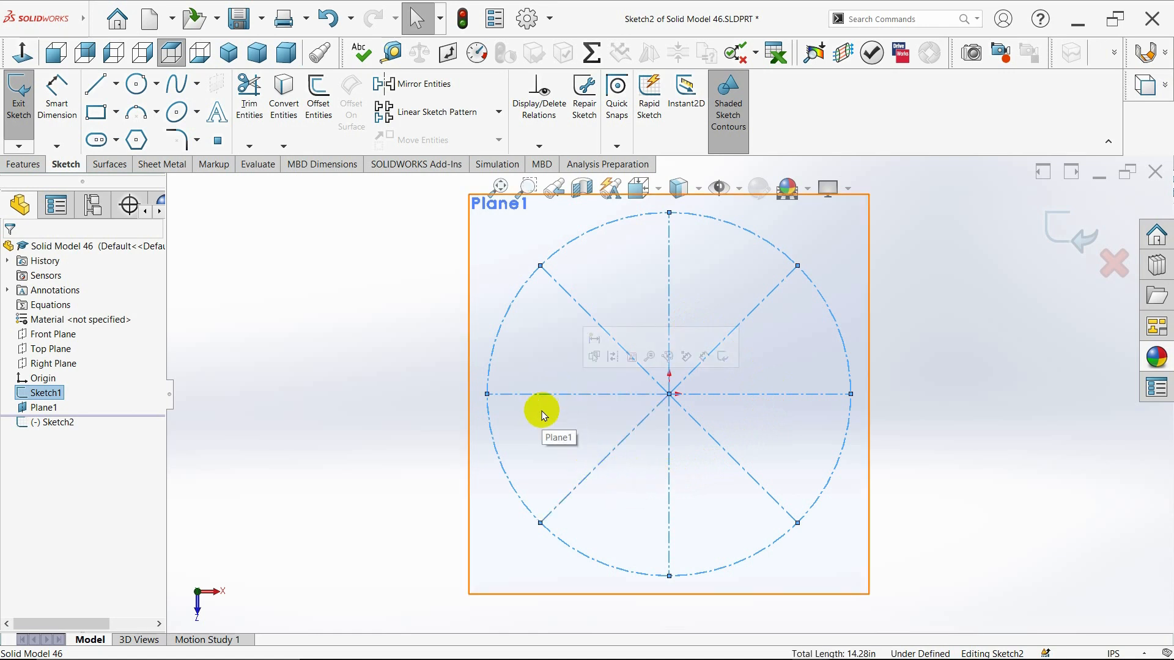
{"action": "left_click", "coordinate": [283, 101]}
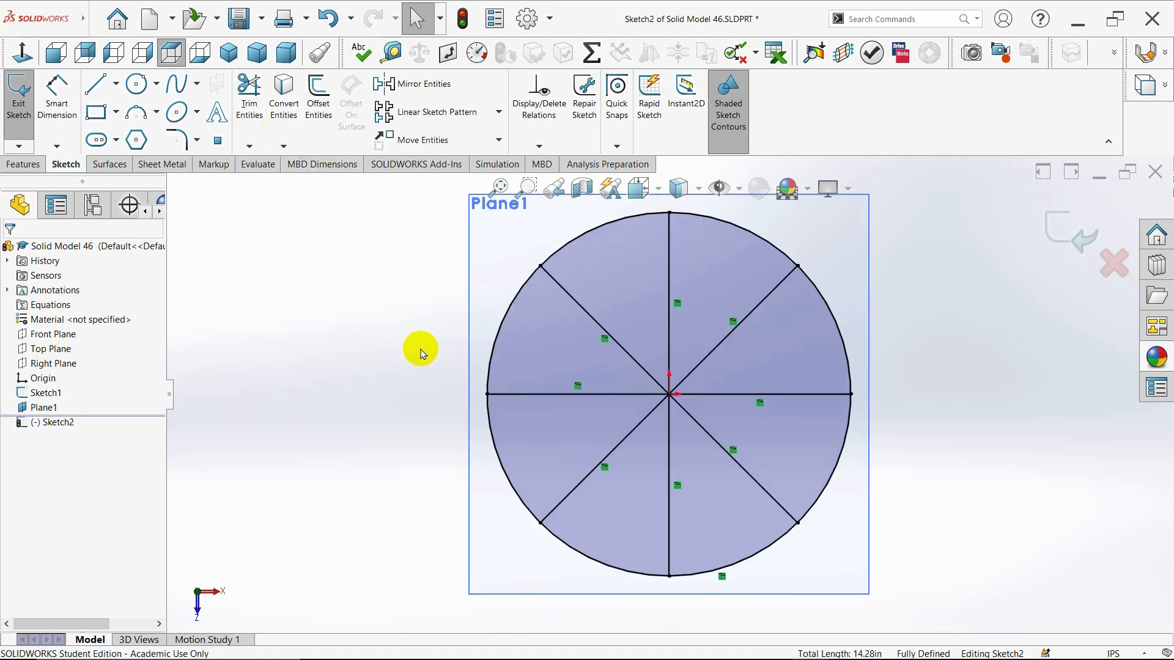
Turn the converted circle and all eight radial lines into construction geometry, and exit the sketch
{"action": "left_click", "coordinate": [560, 395]}
{"action": "left_click", "coordinate": [606, 330], "text": "ctrl"}
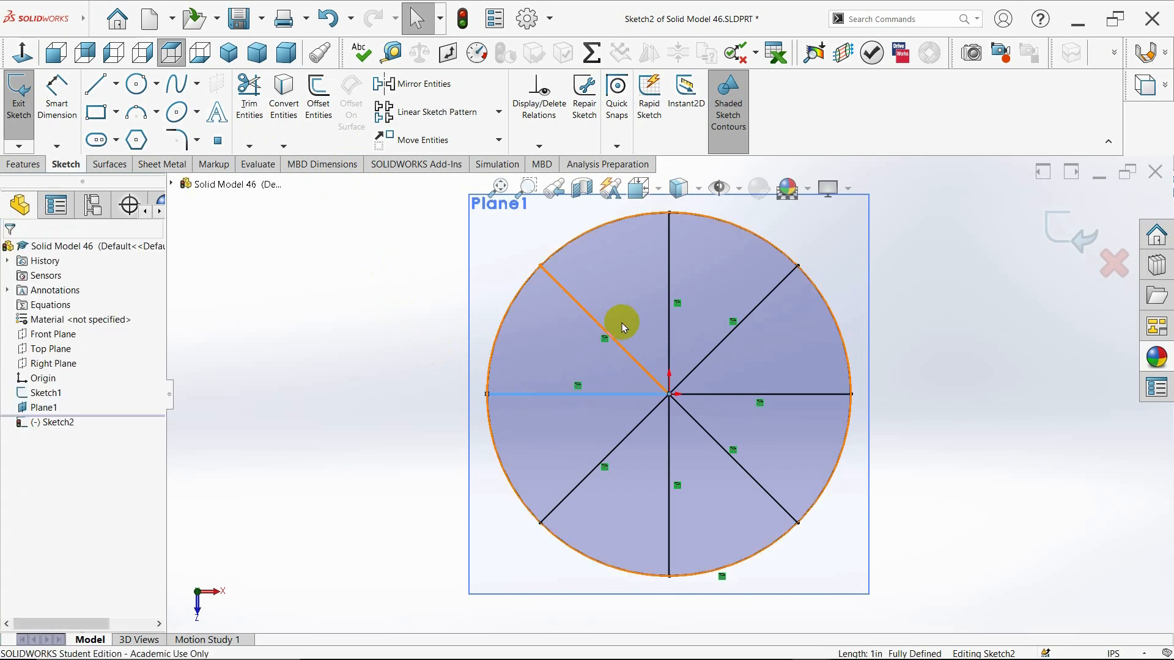
{"action": "left_click", "coordinate": [669, 304], "text": "ctrl"}
{"action": "left_click", "coordinate": [714, 349], "text": "ctrl"}
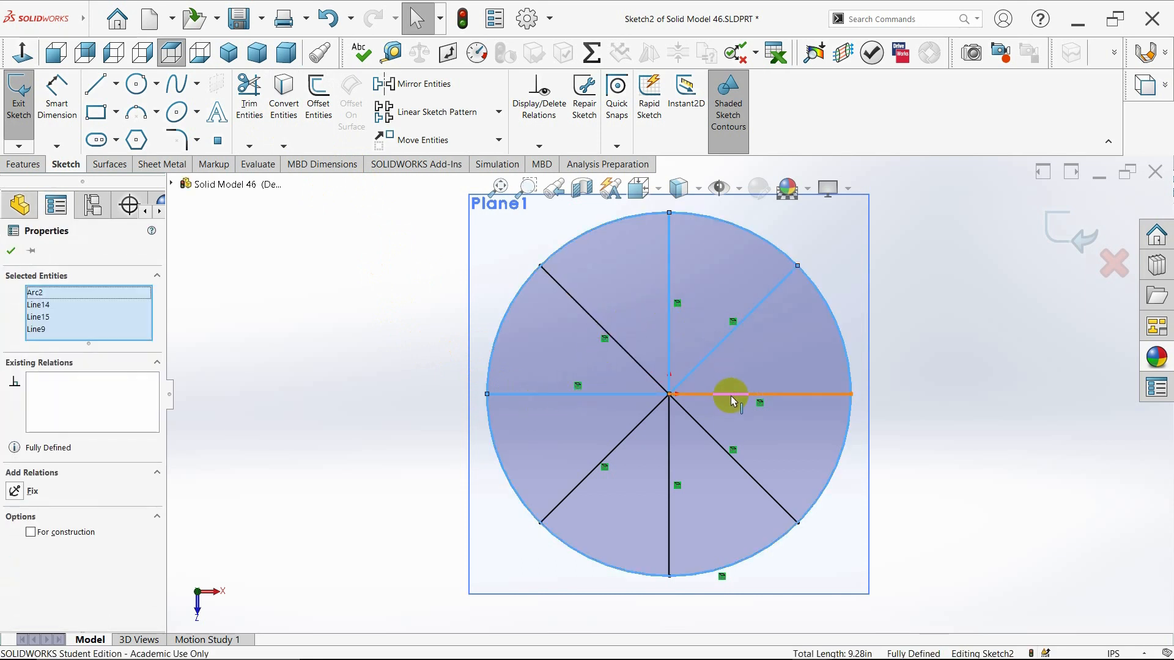
{"action": "left_click", "coordinate": [731, 395], "text": "ctrl"}
{"action": "left_click", "coordinate": [708, 435], "text": "ctrl"}
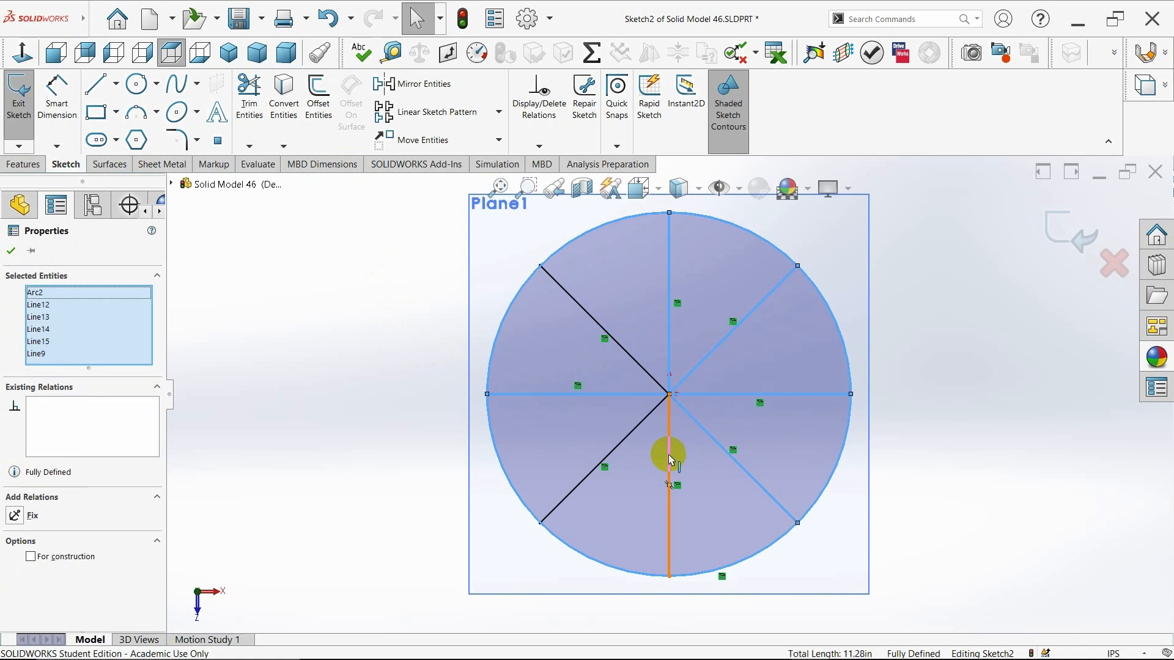
{"action": "left_click", "coordinate": [669, 454], "text": "ctrl"}
{"action": "left_click", "coordinate": [619, 445], "text": "ctrl"}
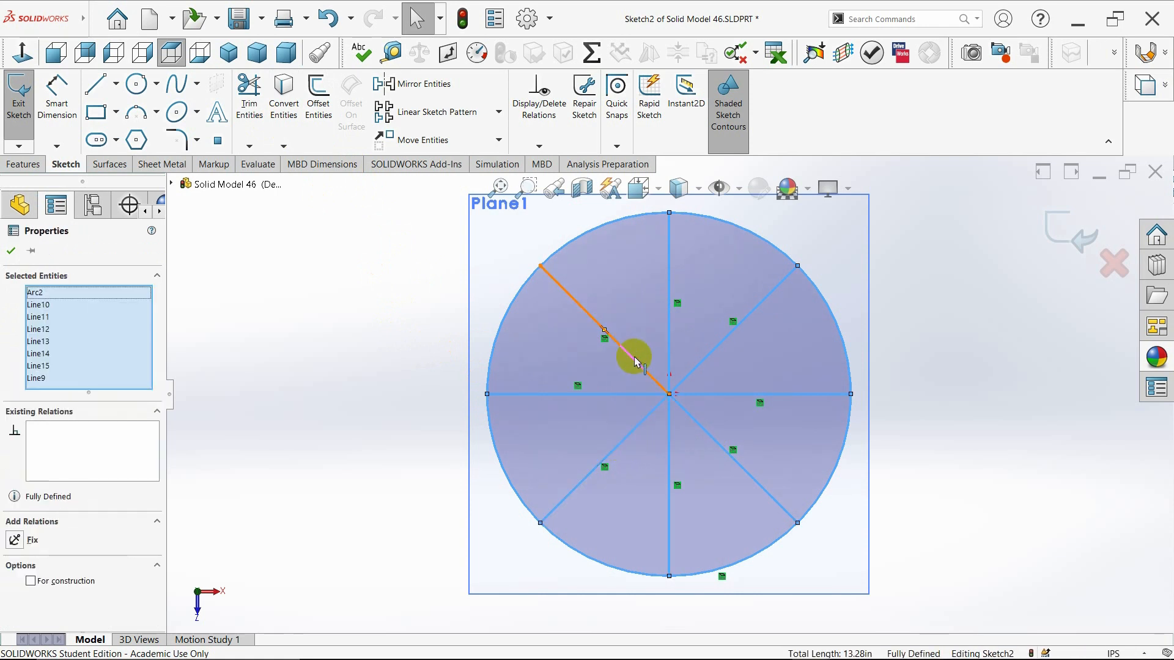
{"action": "left_click", "coordinate": [633, 359], "text": "ctrl"}
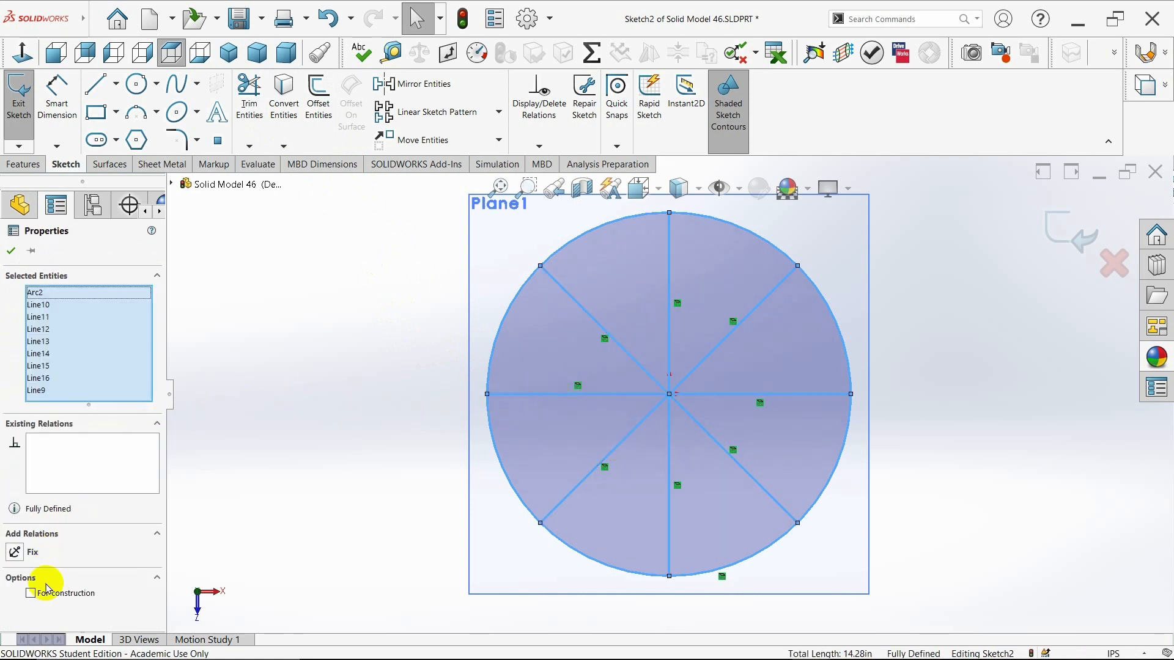
{"action": "left_click", "coordinate": [30, 594]}
{"action": "left_click", "coordinate": [11, 251]}
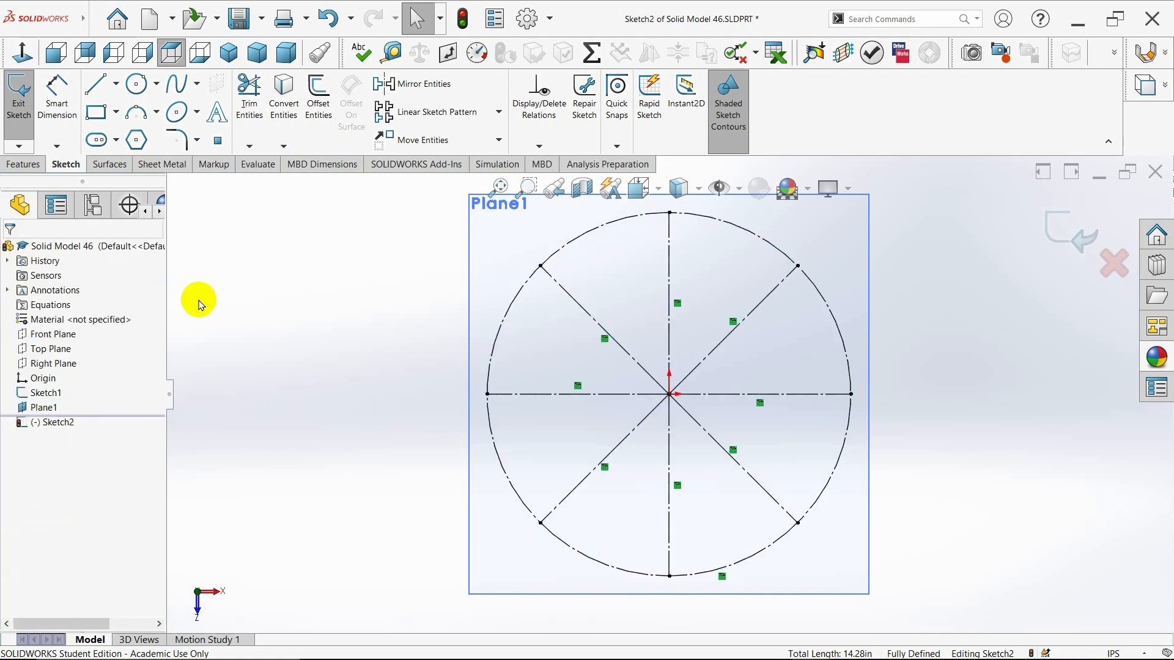
{"action": "mouse_move", "coordinate": [316, 392]}
{"action": "middle_mouse_down"}
{"action": "mouse_move", "coordinate": [310, 320]}
{"action": "mouse_move", "coordinate": [343, 257]}
{"action": "mouse_move", "coordinate": [317, 254]}
{"action": "mouse_move", "coordinate": [303, 270]}
{"action": "middle_mouse_up"}
{"action": "left_click", "coordinate": [18, 116]}
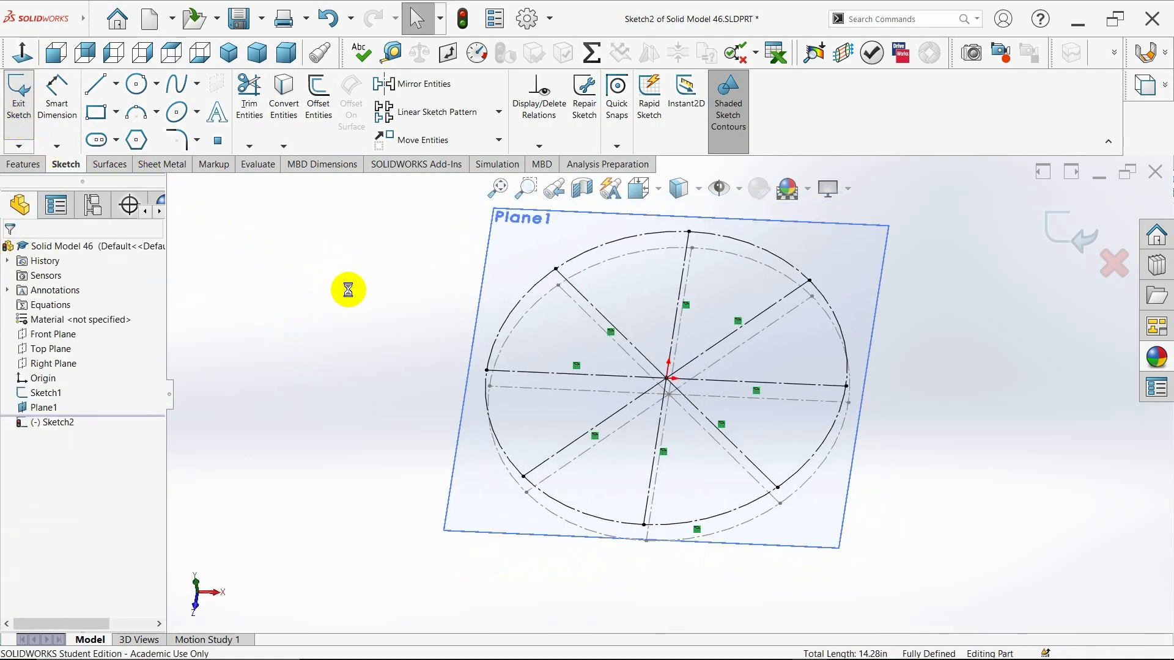
Create a closed curve through eight reference points on the circles, alternating between upper and lower radial endpoints all the way around
{"action": "left_click", "coordinate": [228, 52]}
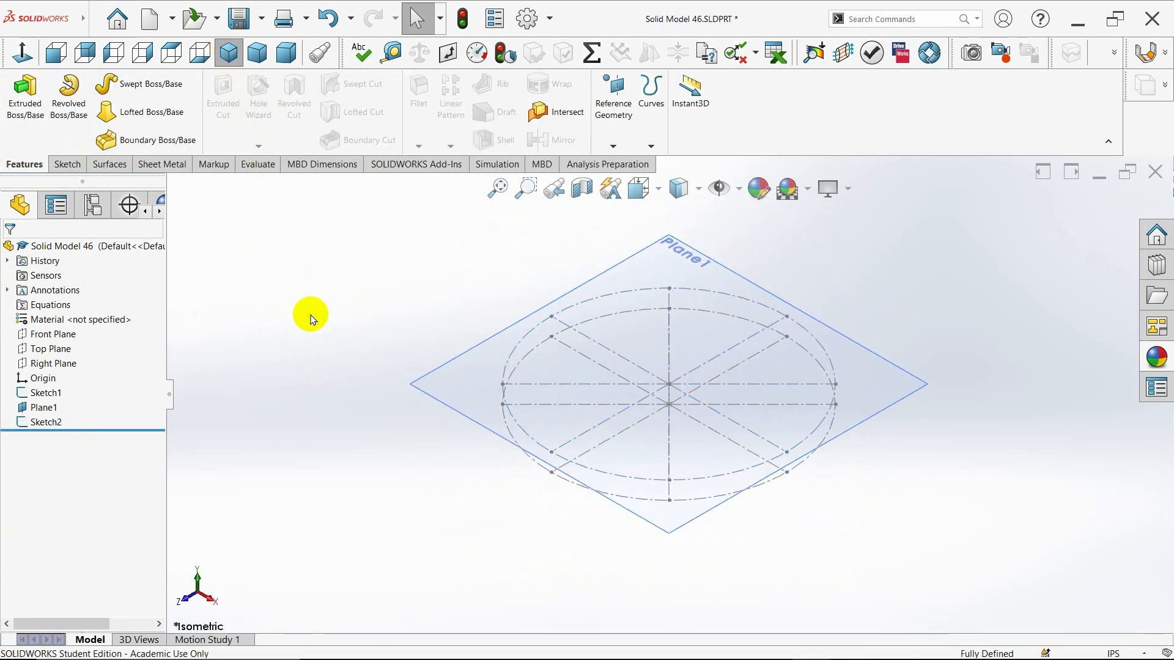
{"action": "left_click", "coordinate": [651, 146]}
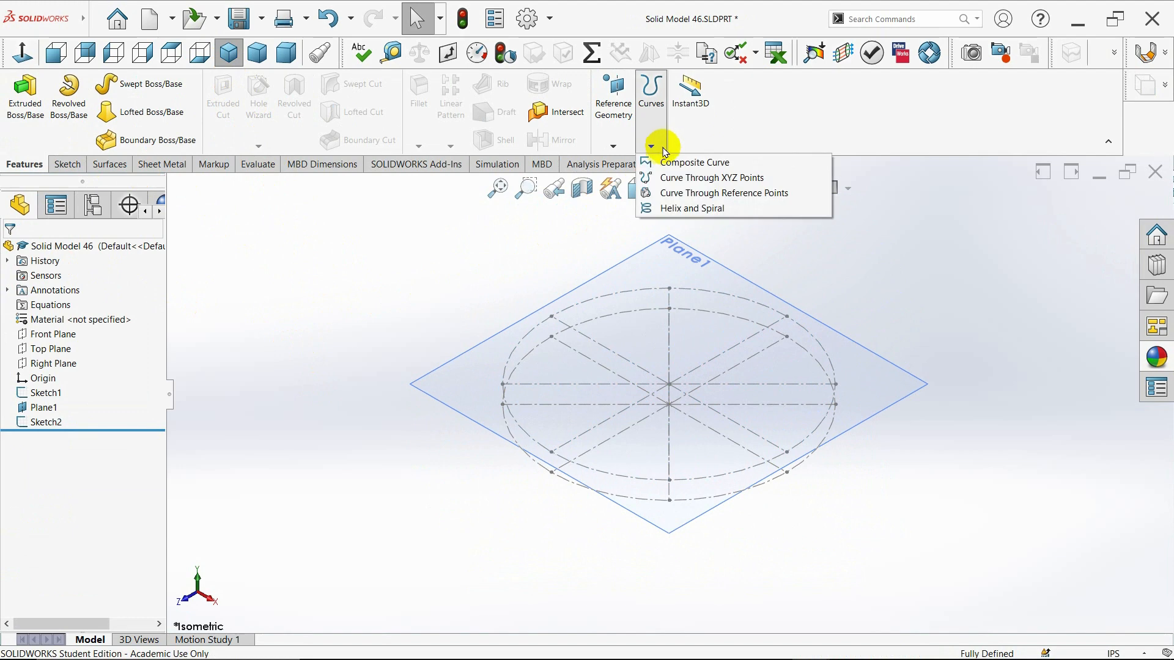
{"action": "left_click", "coordinate": [672, 194]}
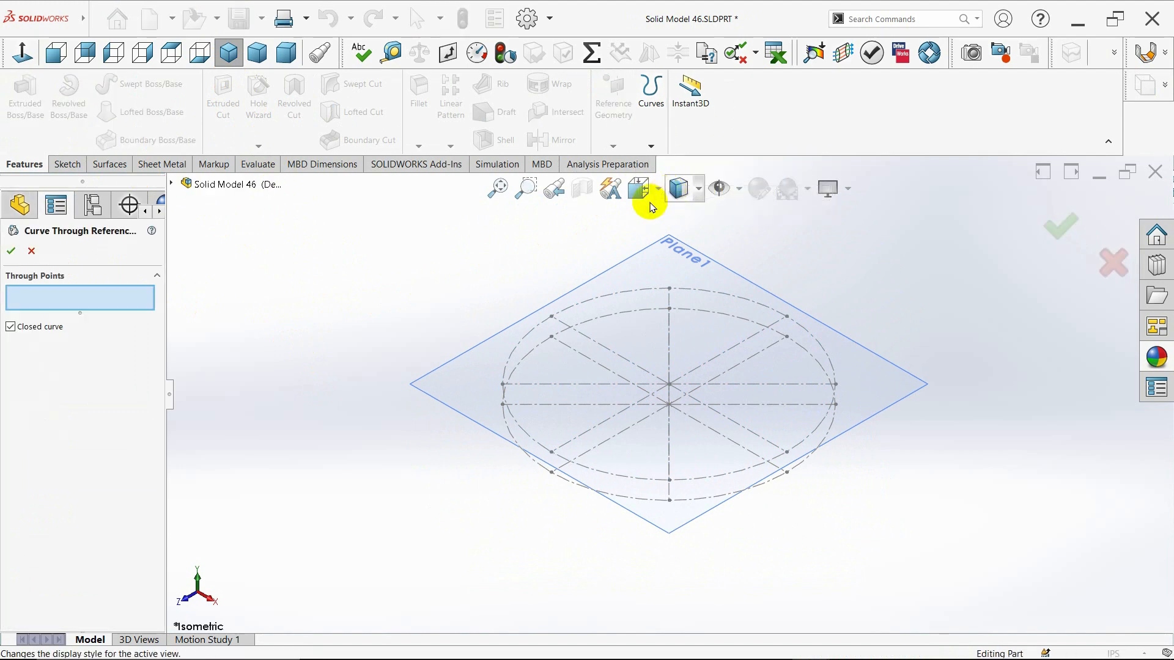
{"action": "left_click", "coordinate": [502, 385]}
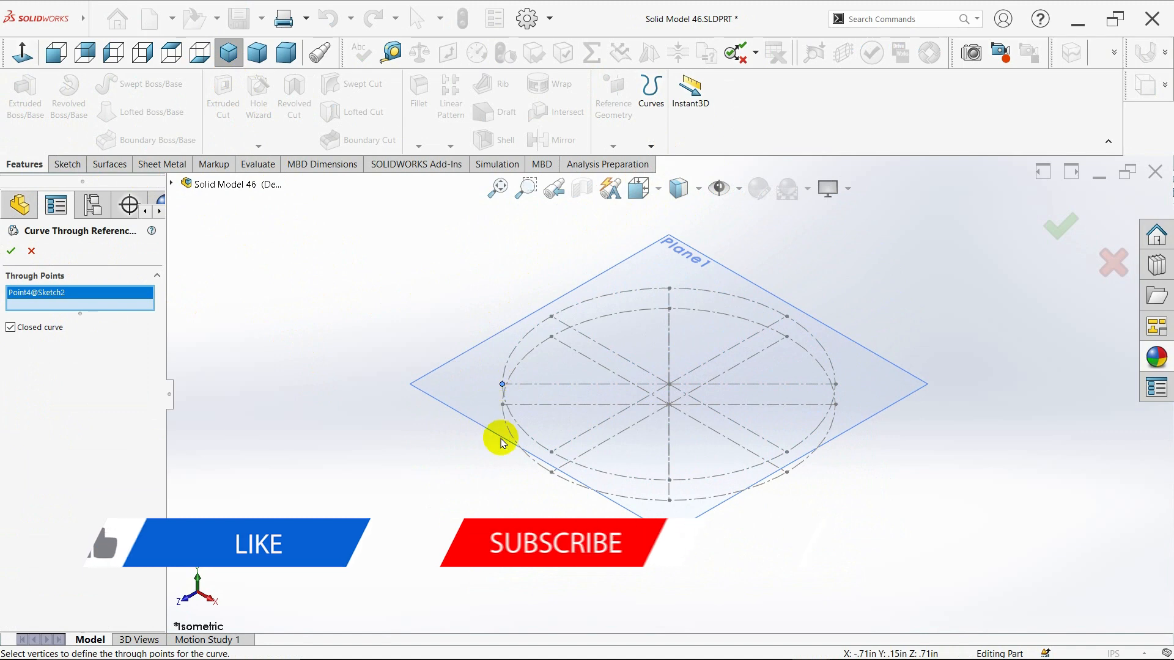
{"action": "left_click", "coordinate": [551, 473]}
{"action": "left_click", "coordinate": [669, 481]}
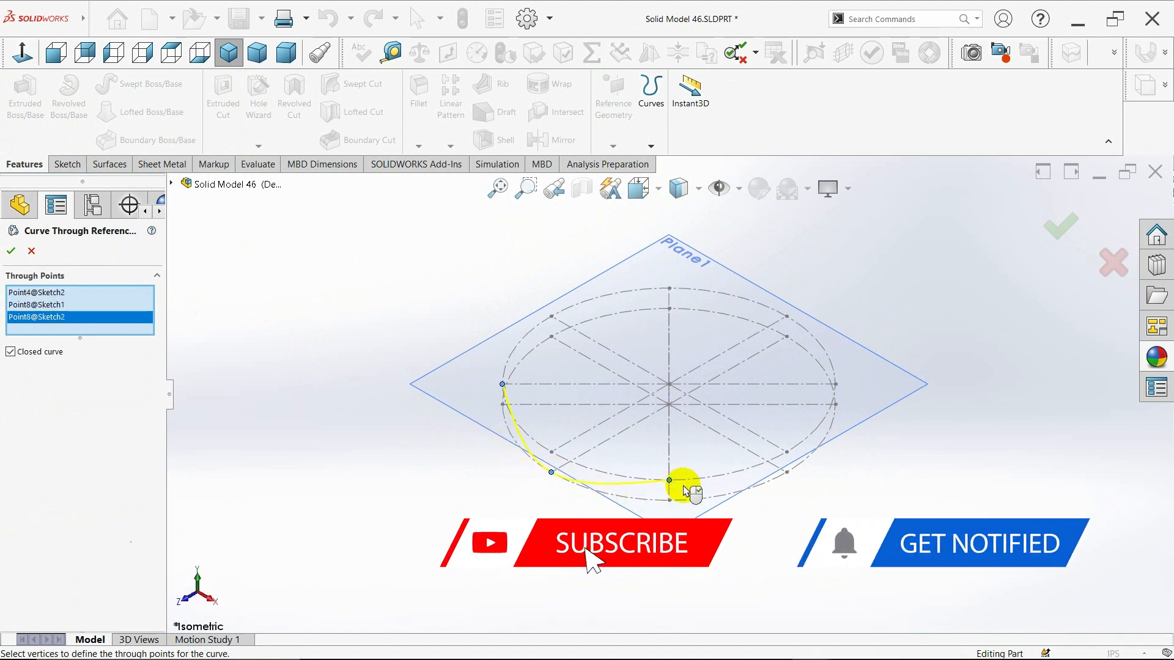
{"action": "left_click", "coordinate": [786, 472]}
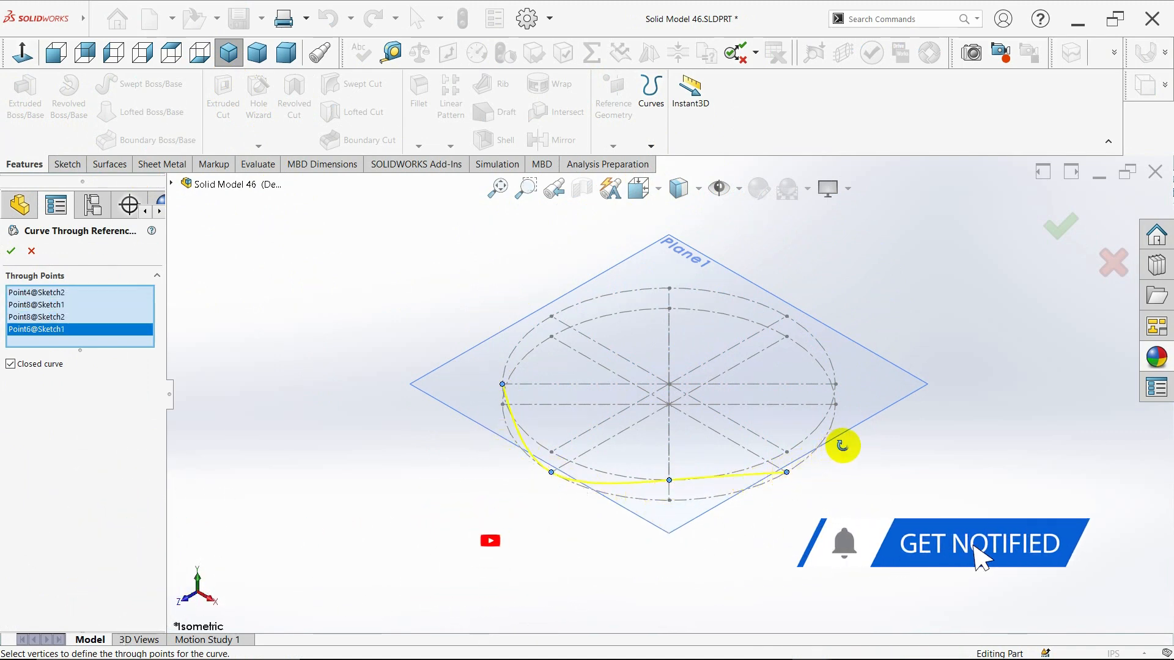
{"action": "mouse_move", "coordinate": [842, 446]}
{"action": "middle_mouse_down"}
{"action": "mouse_move", "coordinate": [786, 427]}
{"action": "mouse_move", "coordinate": [776, 450]}
{"action": "middle_mouse_up"}
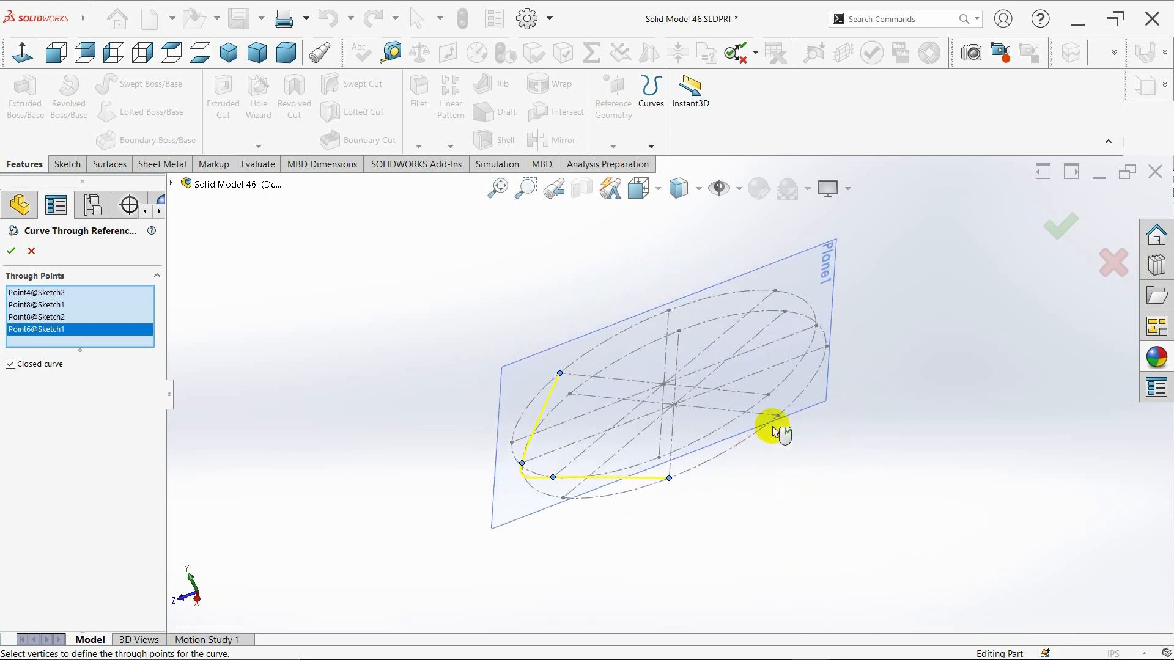
{"action": "left_click", "coordinate": [770, 396]}
{"action": "middle_click_drag", "start_coordinate": [778, 398], "coordinate": [774, 446]}
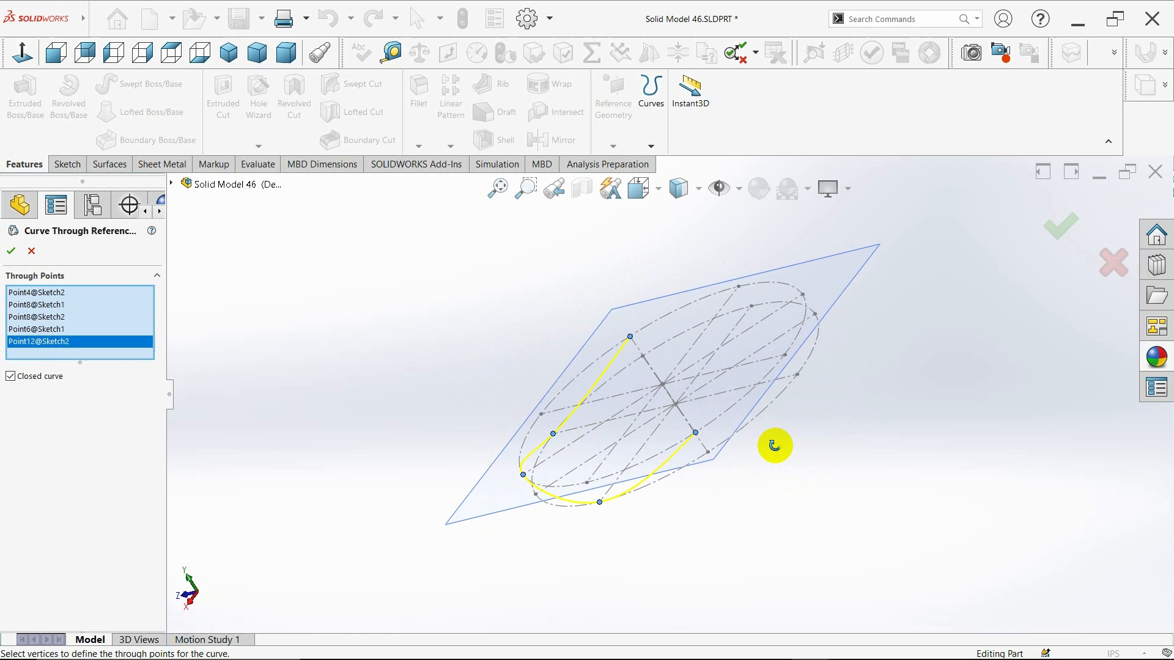
{"action": "left_click", "coordinate": [798, 375]}
{"action": "mouse_move", "coordinate": [830, 400]}
{"action": "middle_mouse_down"}
{"action": "mouse_move", "coordinate": [739, 432]}
{"action": "mouse_move", "coordinate": [794, 446]}
{"action": "mouse_move", "coordinate": [796, 402]}
{"action": "mouse_move", "coordinate": [781, 434]}
{"action": "mouse_move", "coordinate": [772, 382]}
{"action": "mouse_move", "coordinate": [763, 448]}
{"action": "mouse_move", "coordinate": [791, 459]}
{"action": "middle_mouse_up"}
{"action": "left_click", "coordinate": [795, 386]}
{"action": "left_click", "coordinate": [763, 366]}
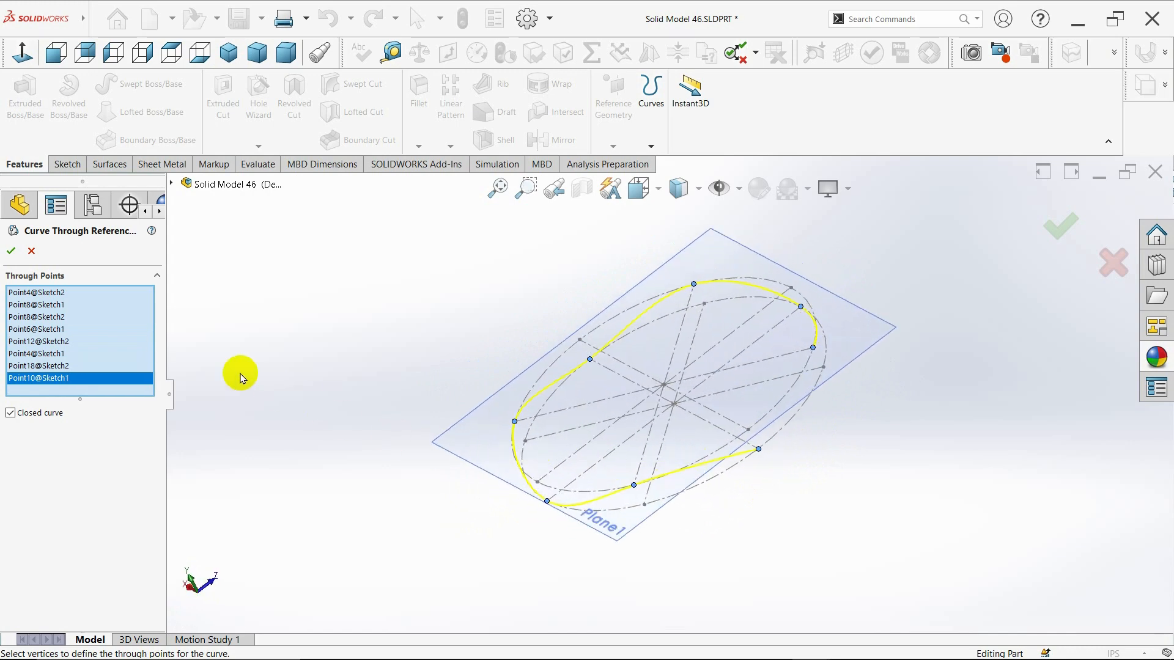
{"action": "left_click", "coordinate": [10, 252]}
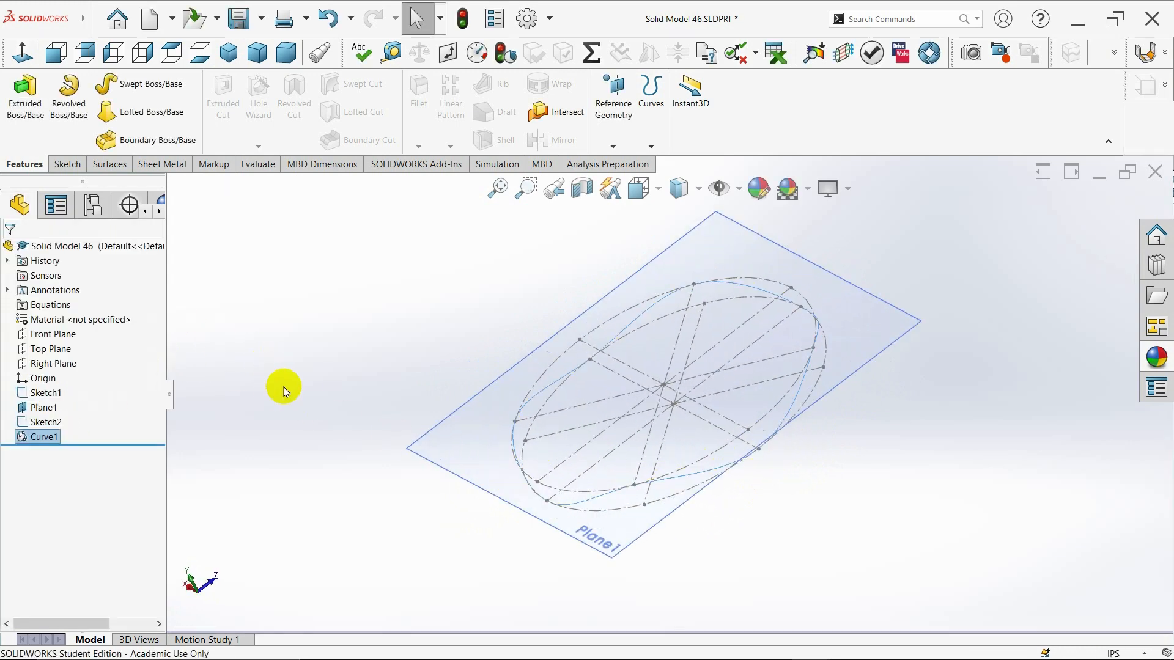
Start a sketch on the Front Plane and draw a corner rectangle about 0.40 by 0.08 in on the lower circle's line, inside its outer end
{"action": "mouse_move", "coordinate": [280, 388]}
{"action": "middle_mouse_down"}
{"action": "mouse_move", "coordinate": [335, 394]}
{"action": "mouse_move", "coordinate": [447, 355]}
{"action": "mouse_move", "coordinate": [383, 378]}
{"action": "mouse_move", "coordinate": [420, 391]}
{"action": "mouse_move", "coordinate": [407, 394]}
{"action": "middle_mouse_up"}
{"action": "left_click", "coordinate": [229, 52]}
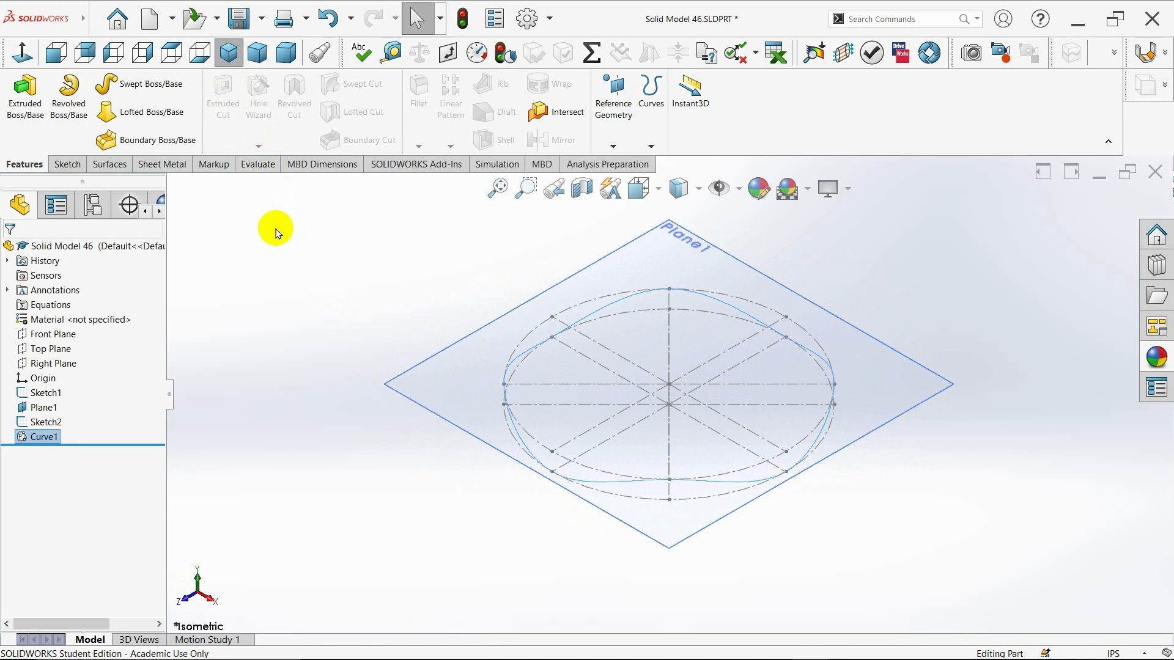
{"action": "left_click", "coordinate": [48, 336]}
{"action": "left_click", "coordinate": [43, 310]}
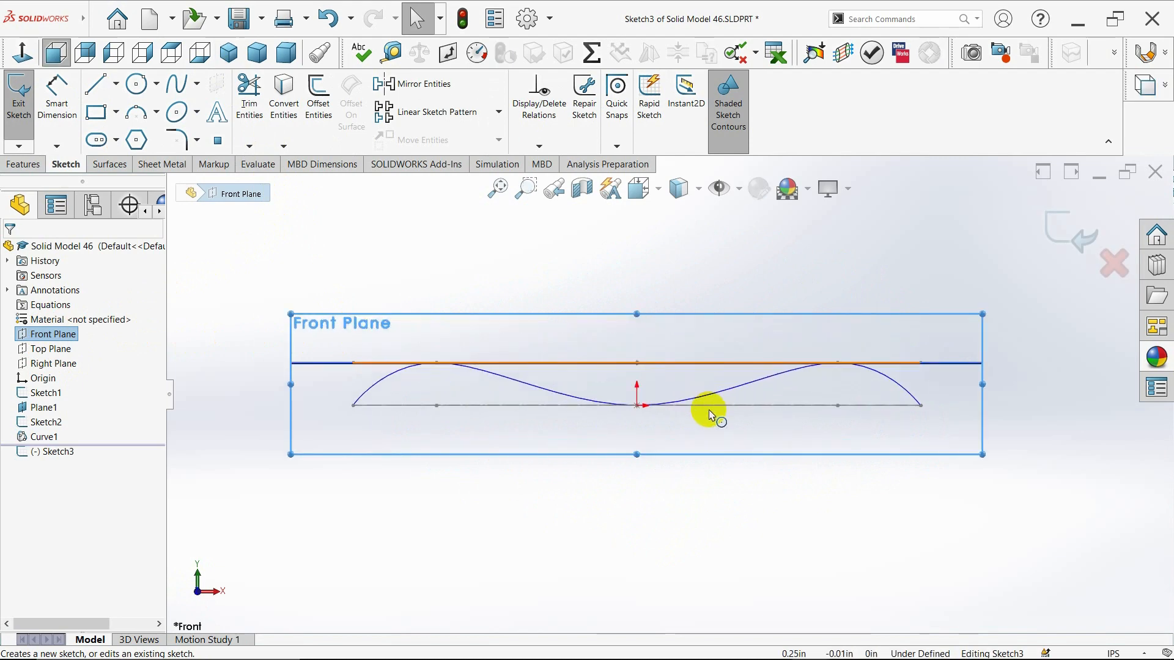
{"action": "left_click", "coordinate": [116, 112]}
{"action": "left_click", "coordinate": [119, 131]}
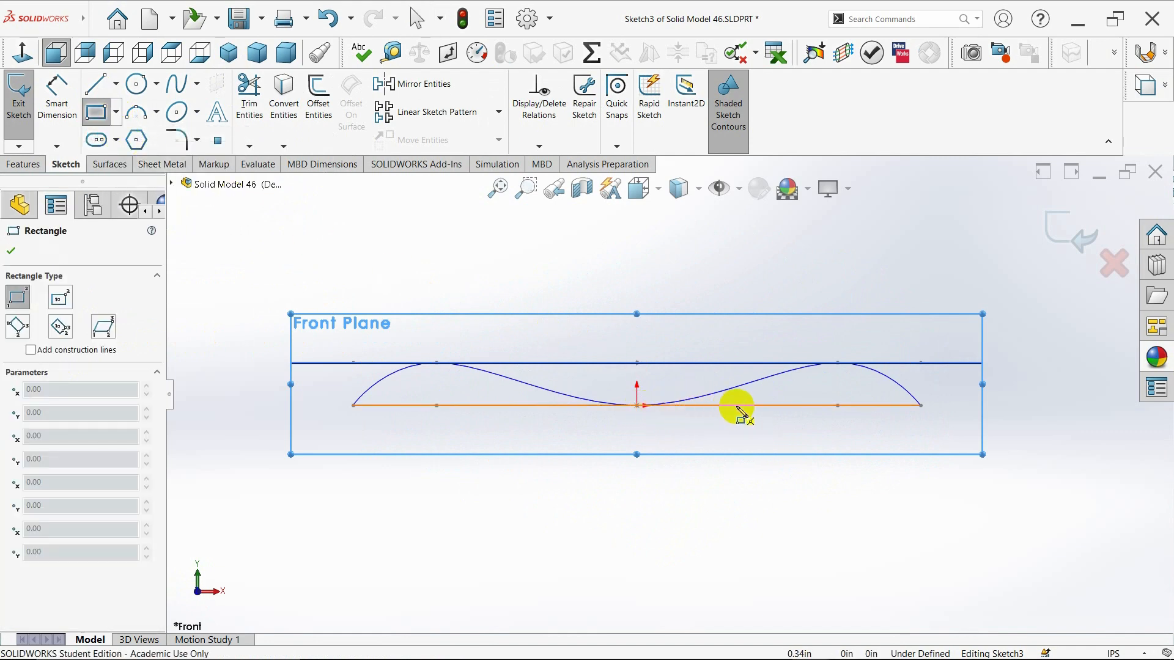
{"action": "left_click", "coordinate": [782, 405]}
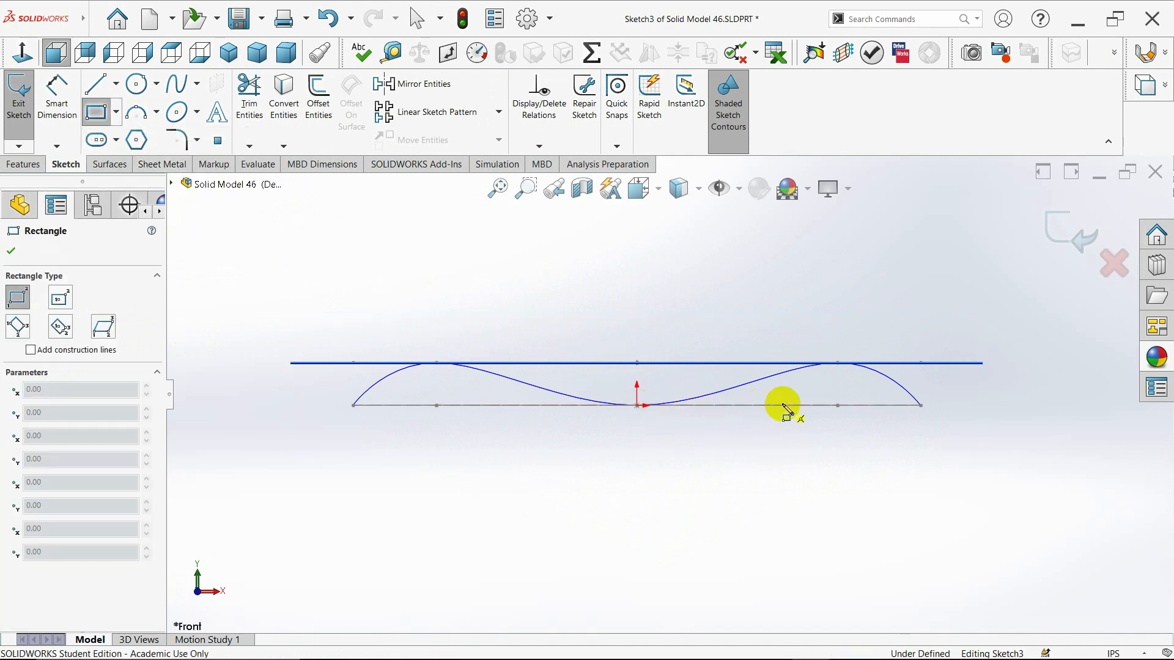
{"action": "left_click", "coordinate": [898, 384]}
{"action": "key", "text": "Escape"}
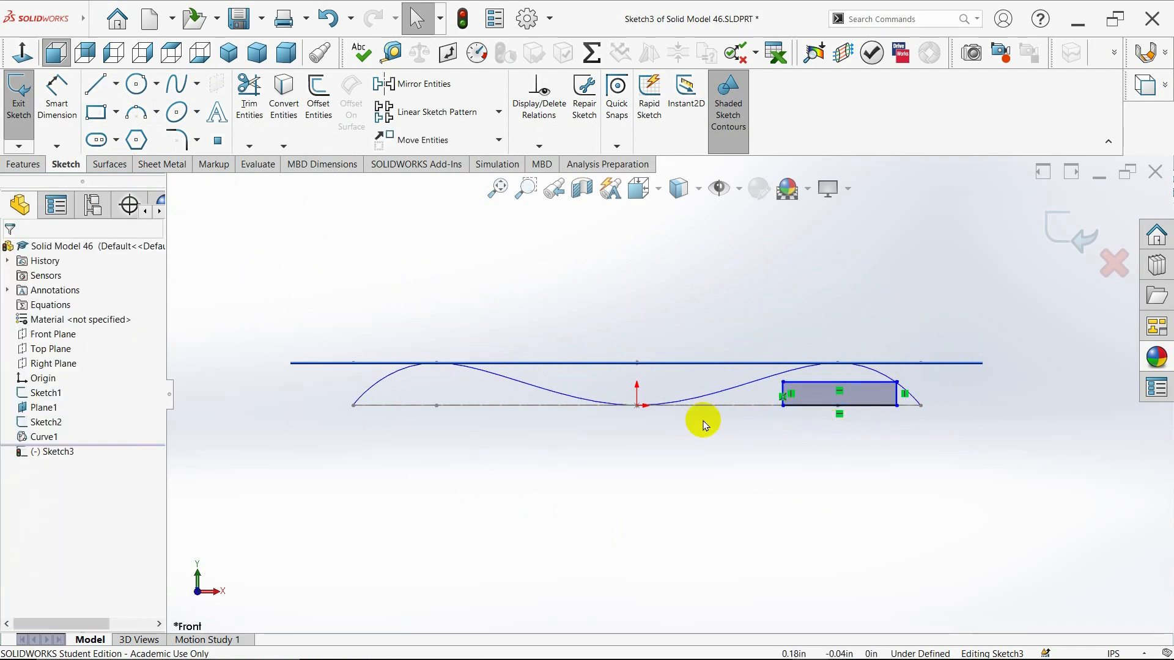
Dimension the rectangle's width between its two vertical sides as 0.45 in
{"action": "left_click", "coordinate": [38, 128]}
{"action": "left_click", "coordinate": [790, 396]}
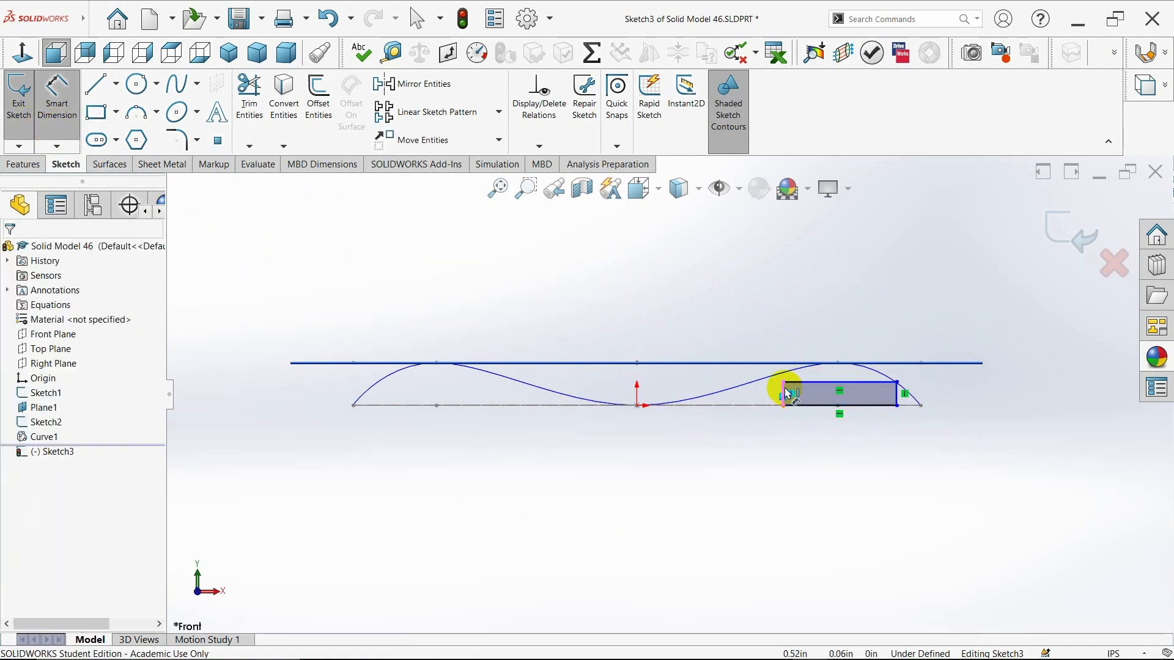
{"action": "left_click", "coordinate": [900, 395]}
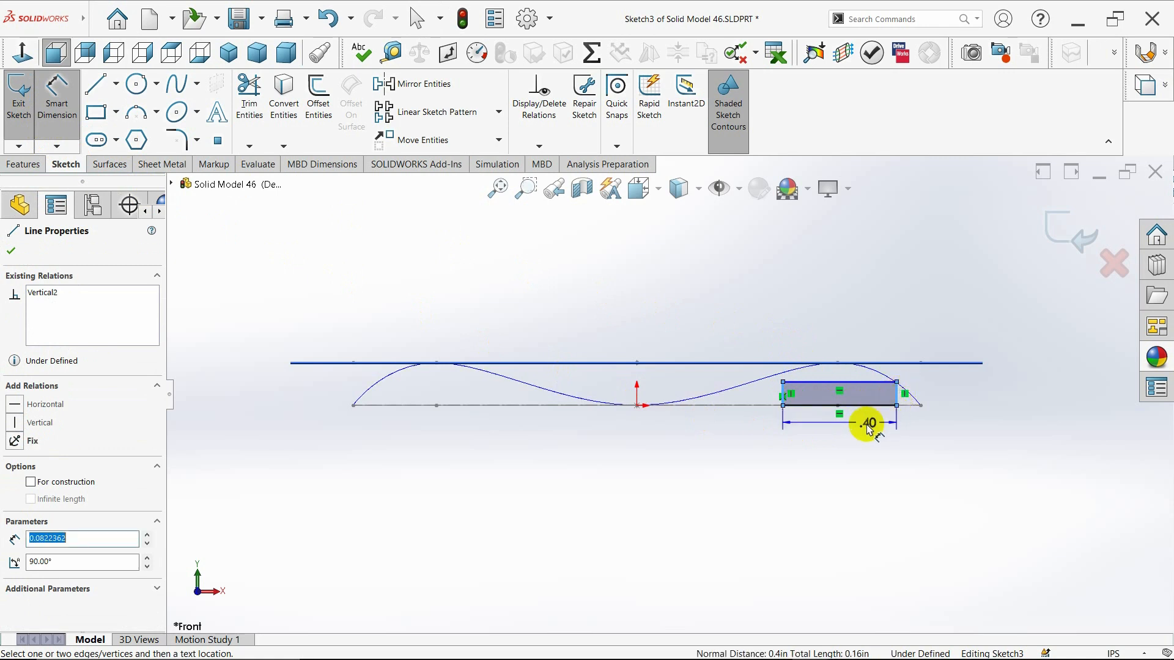
{"action": "left_click", "coordinate": [850, 432]}
{"action": "key", "text": "BackSpace"}
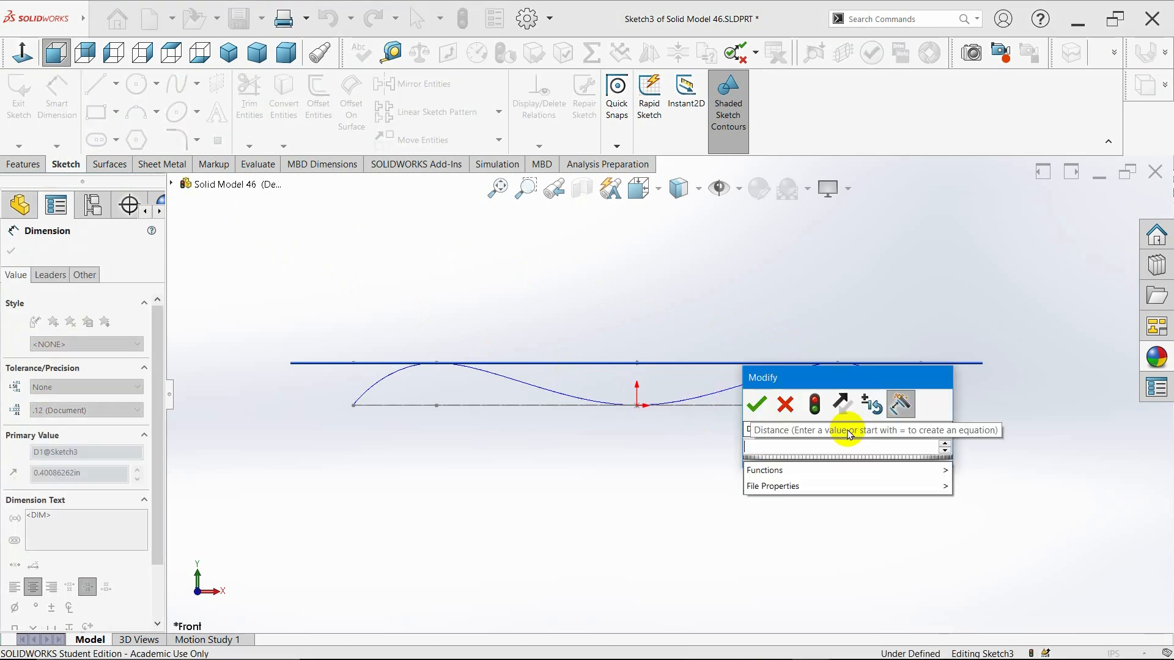
{"action": "type", "text": ".45"}
{"action": "key", "text": "Return"}
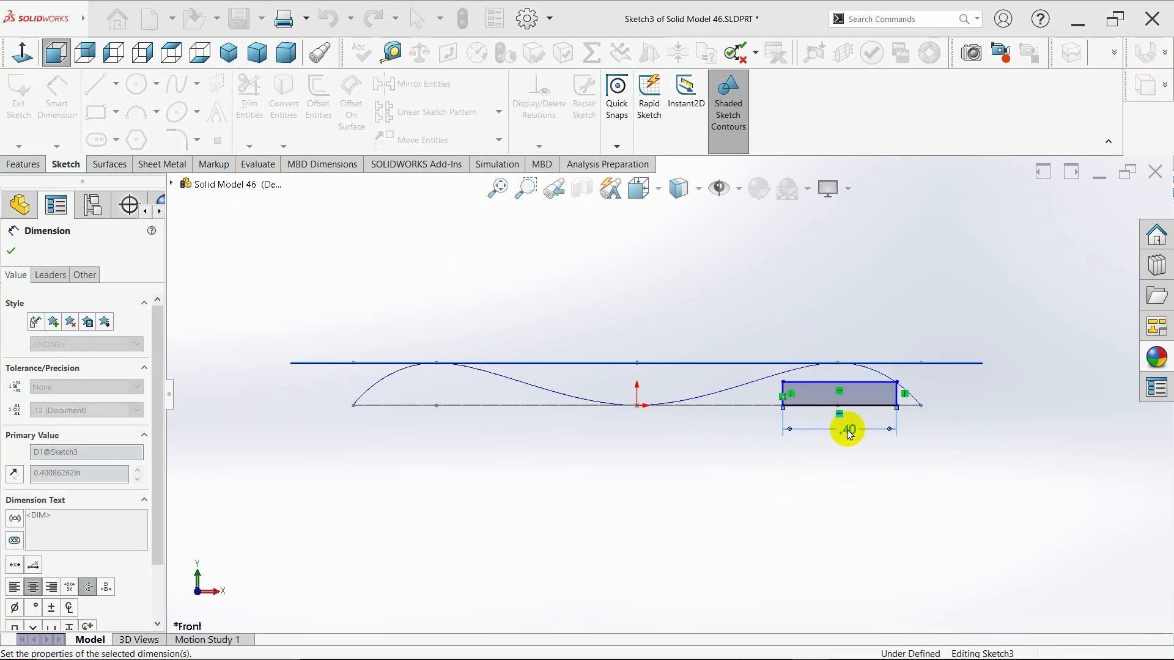
Dimension the rectangle's height as 0.06 in and finish dimensioning
{"action": "left_click", "coordinate": [878, 405]}
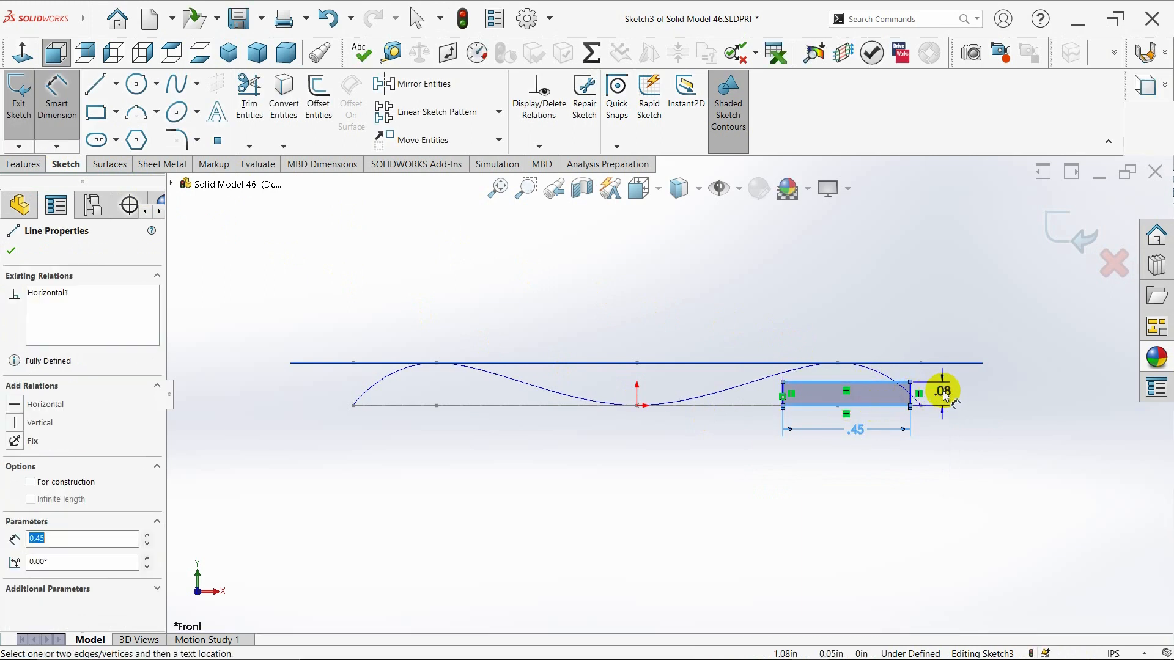
{"action": "left_click", "coordinate": [950, 390]}
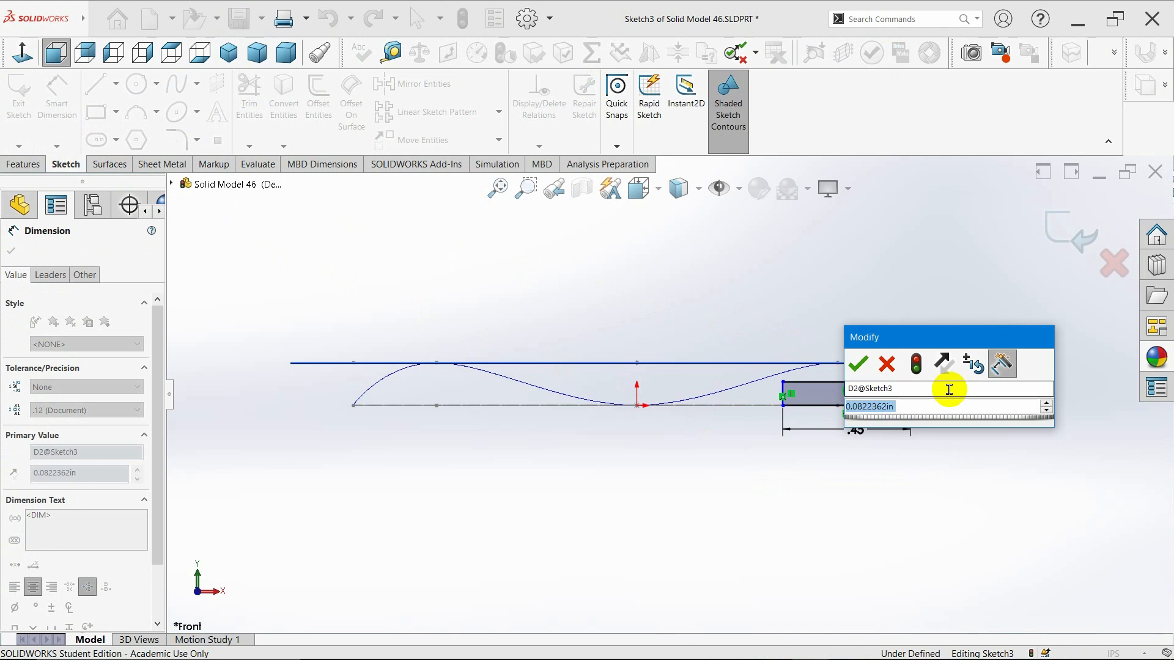
{"action": "key", "text": "BackSpace"}
{"action": "type", "text": ".06"}
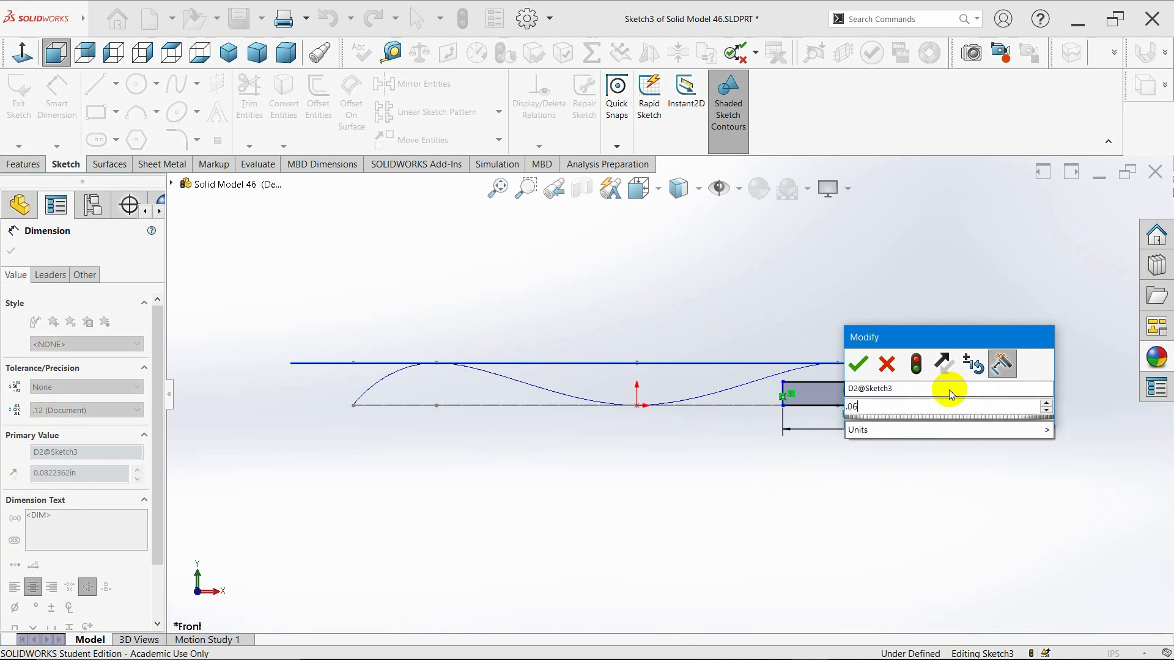
{"action": "key", "text": "Return"}
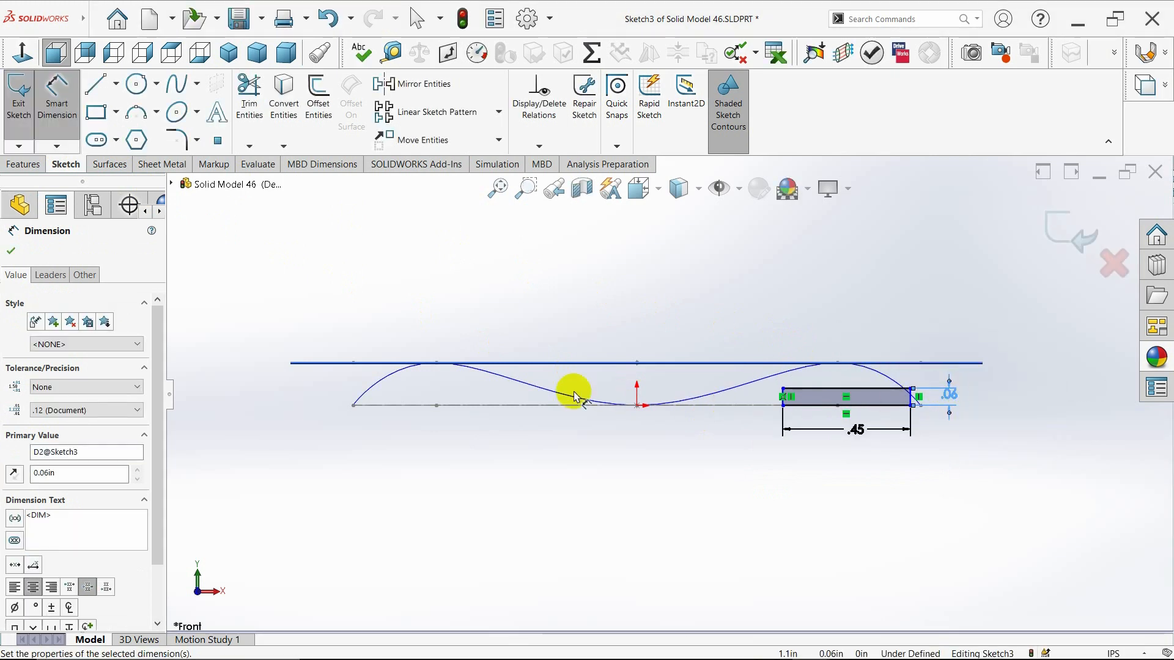
{"action": "left_click", "coordinate": [12, 249]}
Add a Pierce relation between the rectangle's lower outer corner and the closed curve
{"action": "mouse_move", "coordinate": [723, 401]}
{"action": "middle_mouse_down"}
{"action": "mouse_move", "coordinate": [878, 437]}
{"action": "mouse_move", "coordinate": [803, 455]}
{"action": "middle_mouse_up"}
{"action": "scroll", "coordinate": [805, 427], "scroll_direction": "down", "scroll_amount": 2}
{"action": "scroll", "coordinate": [783, 423], "scroll_direction": "down", "scroll_amount": 2}
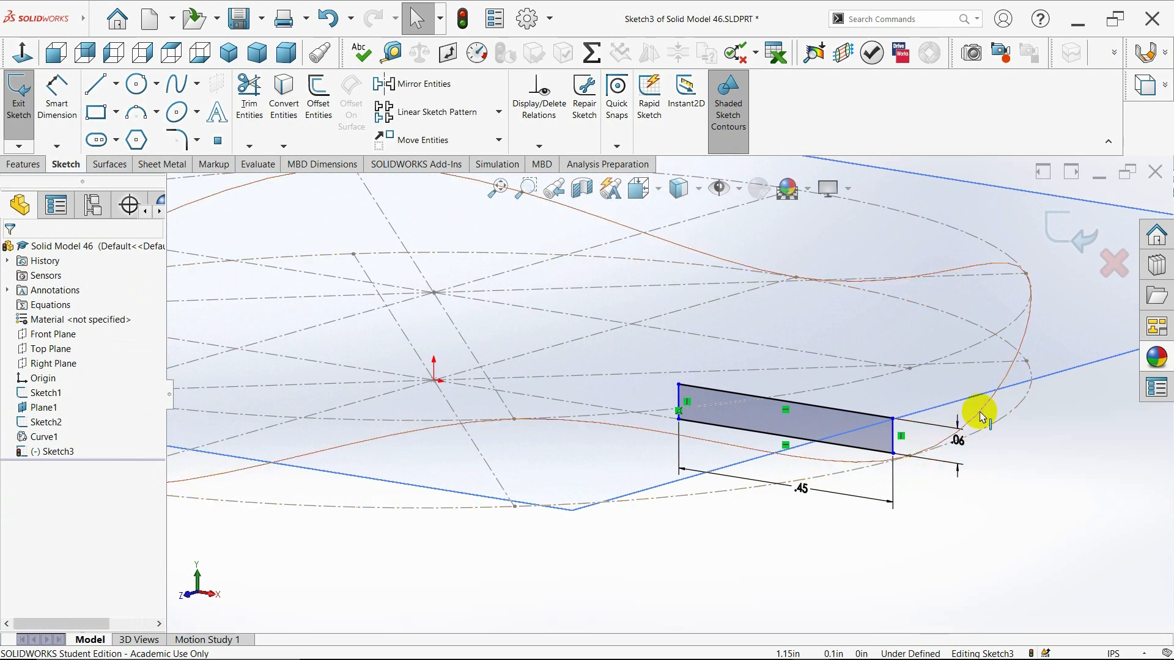
{"action": "left_click", "coordinate": [963, 448]}
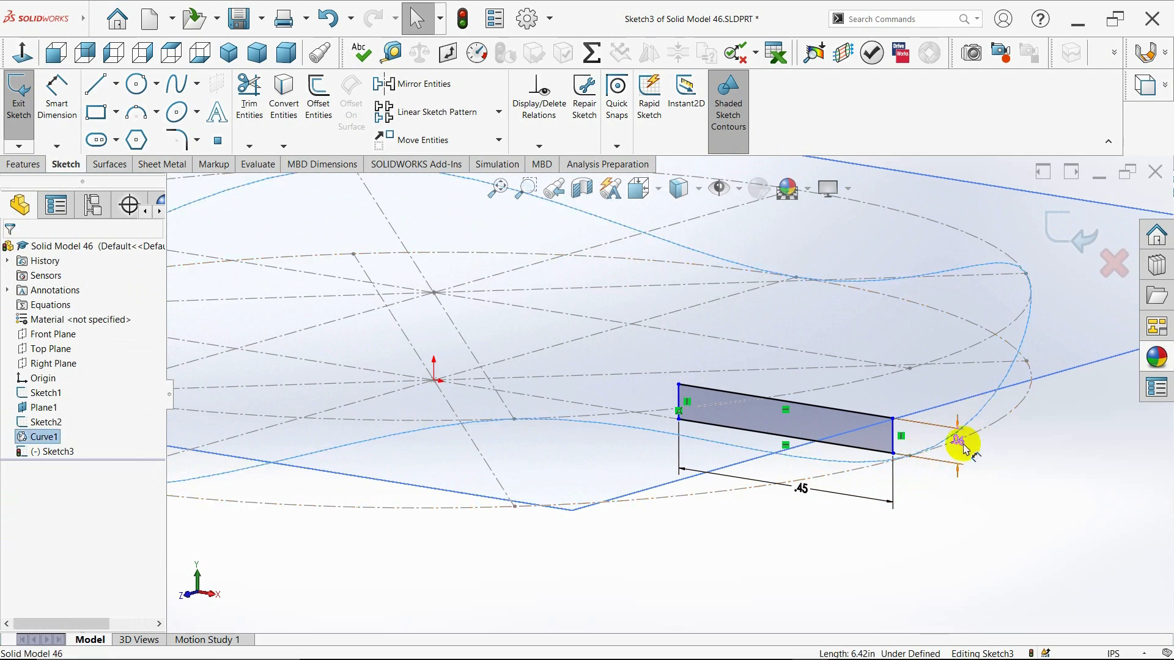
{"action": "left_click", "coordinate": [894, 454], "text": "ctrl"}
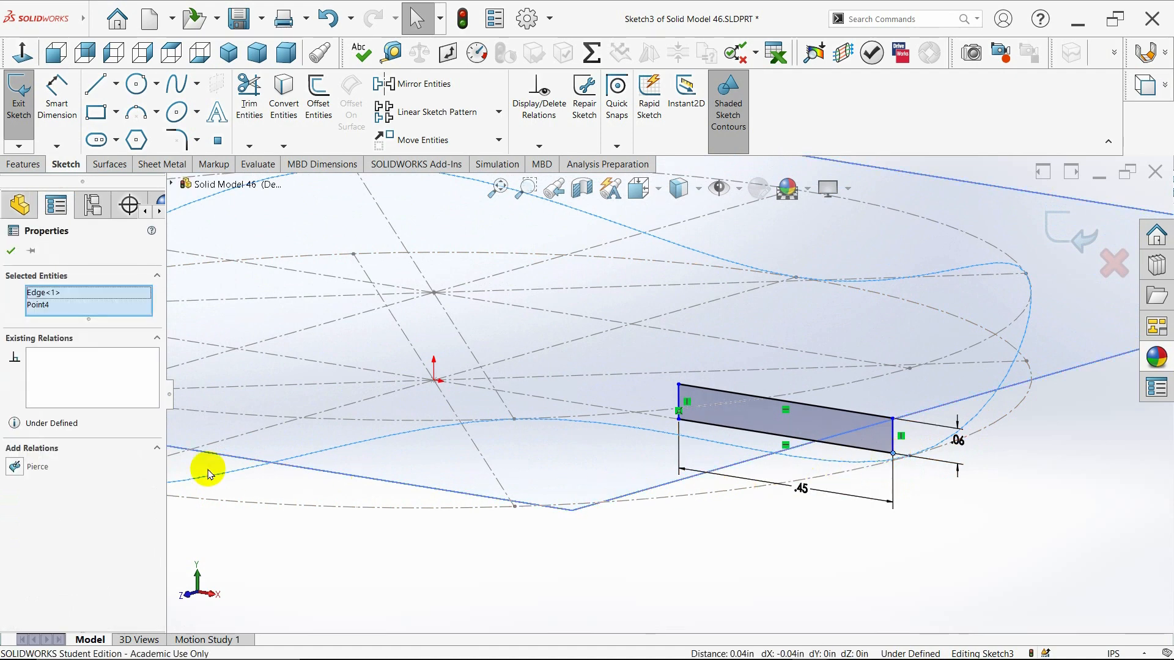
{"action": "left_click", "coordinate": [13, 467]}
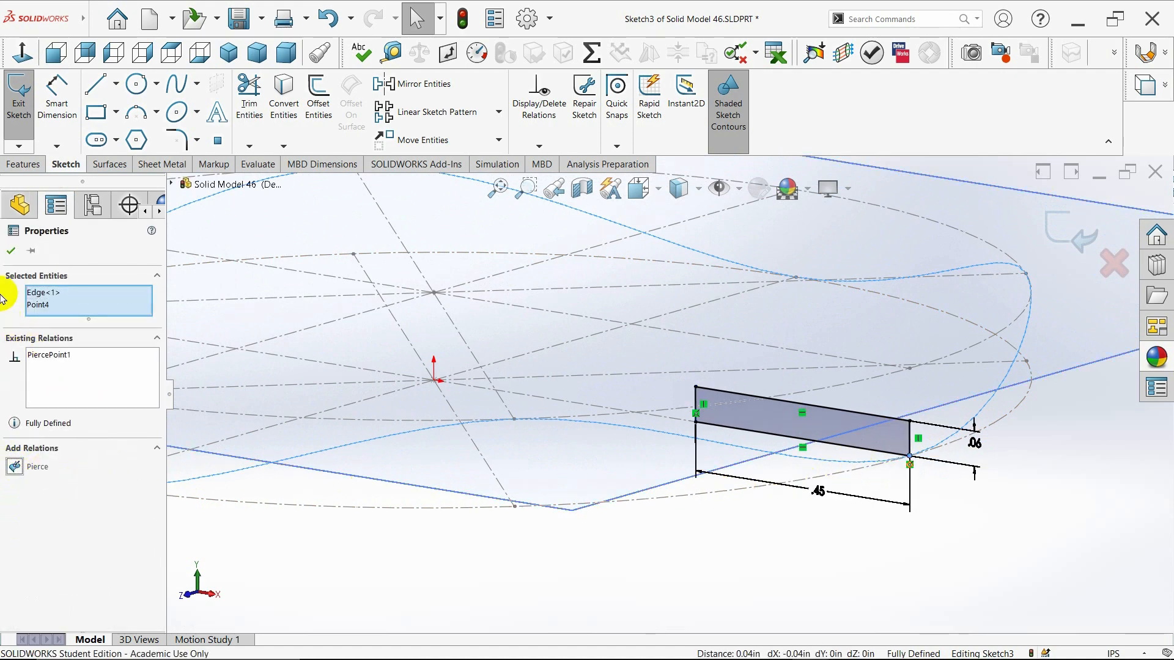
{"action": "left_click", "coordinate": [11, 254]}
{"action": "key", "text": "z"}
{"action": "key", "text": "z"}
{"action": "key", "text": "z"}
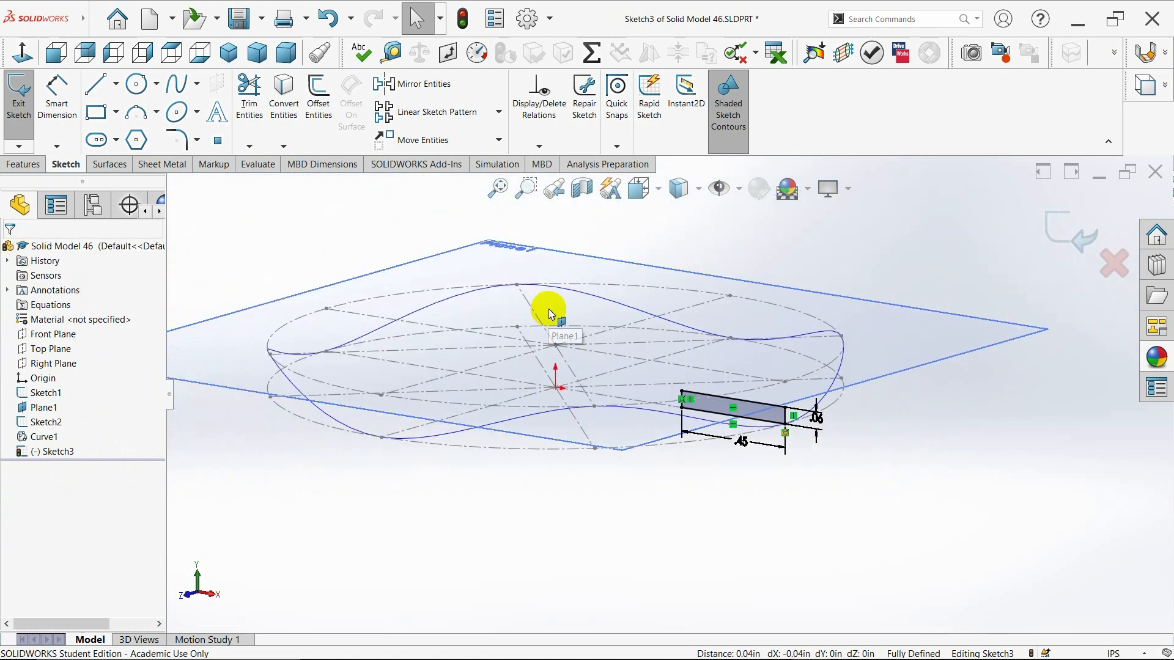
Draw a vertical centerline about 0.6 in long upward from the origin
{"action": "left_click", "coordinate": [56, 52]}
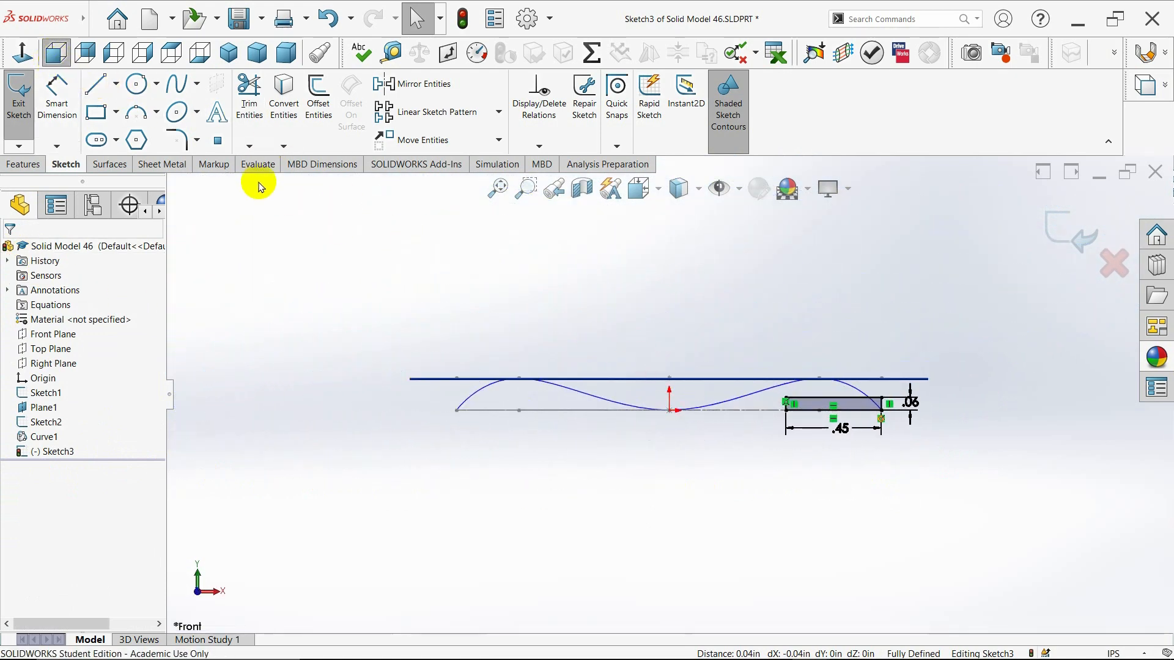
{"action": "left_click", "coordinate": [117, 93]}
{"action": "left_click", "coordinate": [131, 121]}
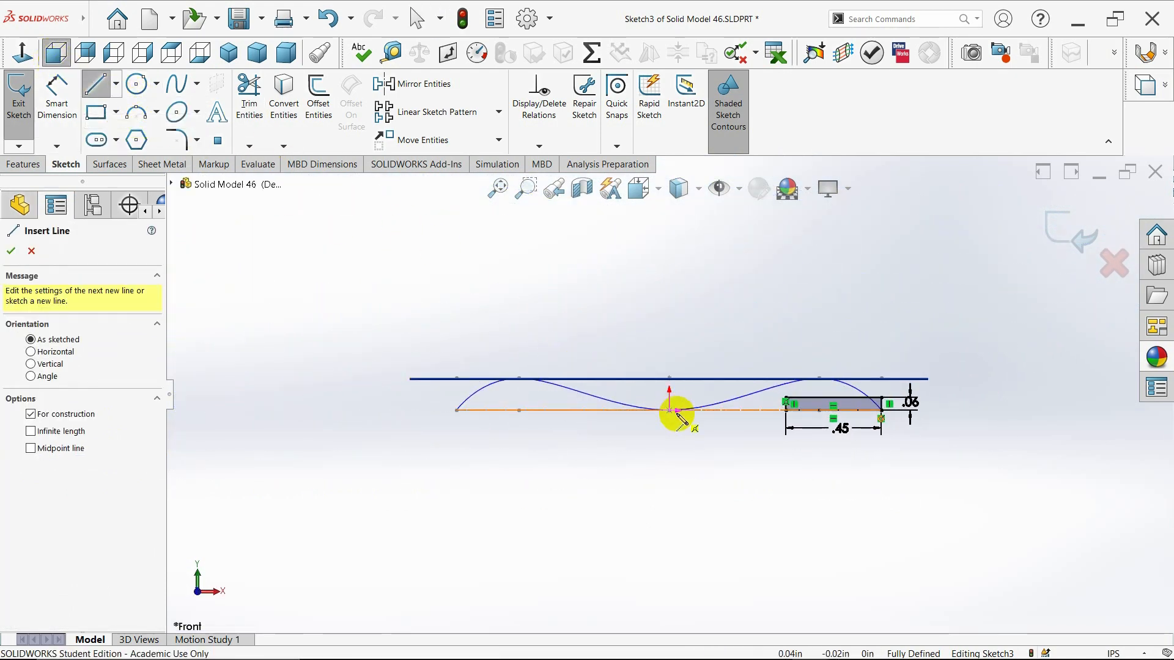
{"action": "left_click", "coordinate": [669, 410]}
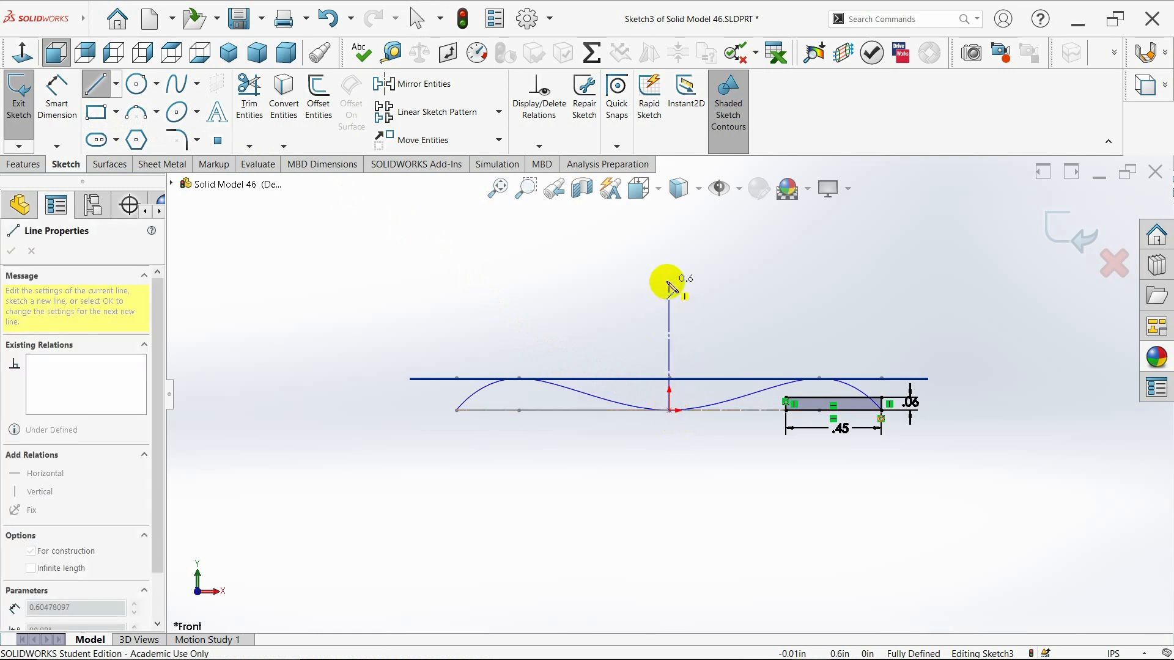
{"action": "left_click", "coordinate": [669, 283]}
{"action": "key", "text": "Escape"}
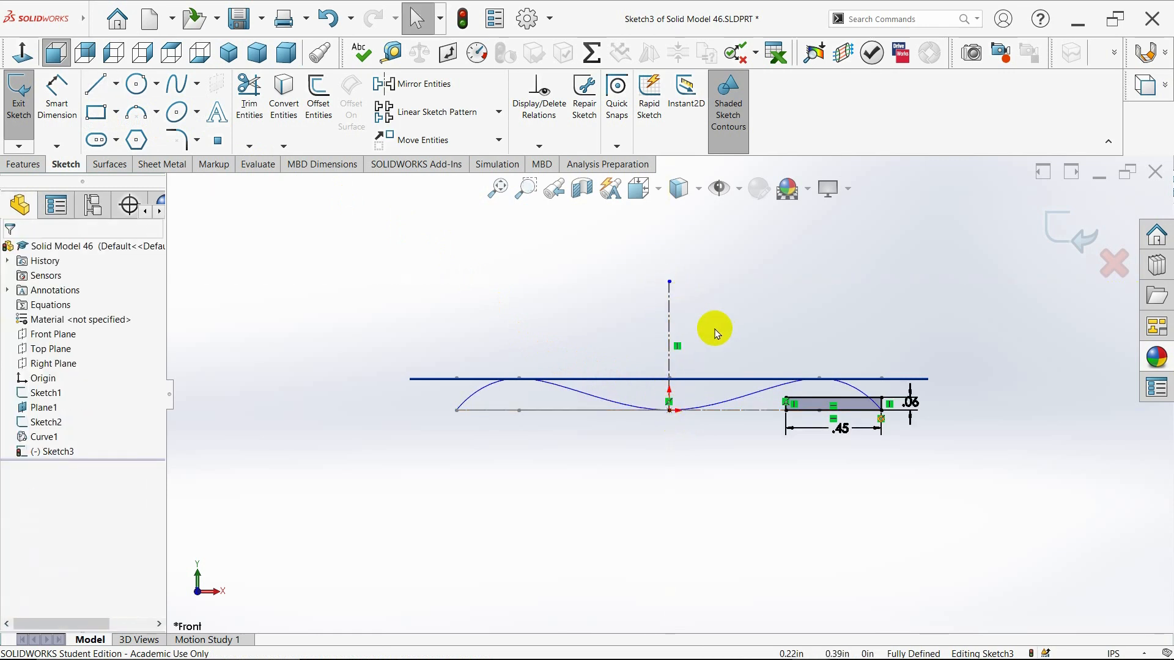
Mirror the rectangle's four lines about the vertical centerline through the origin, keeping the original
{"action": "left_click", "coordinate": [413, 83]}
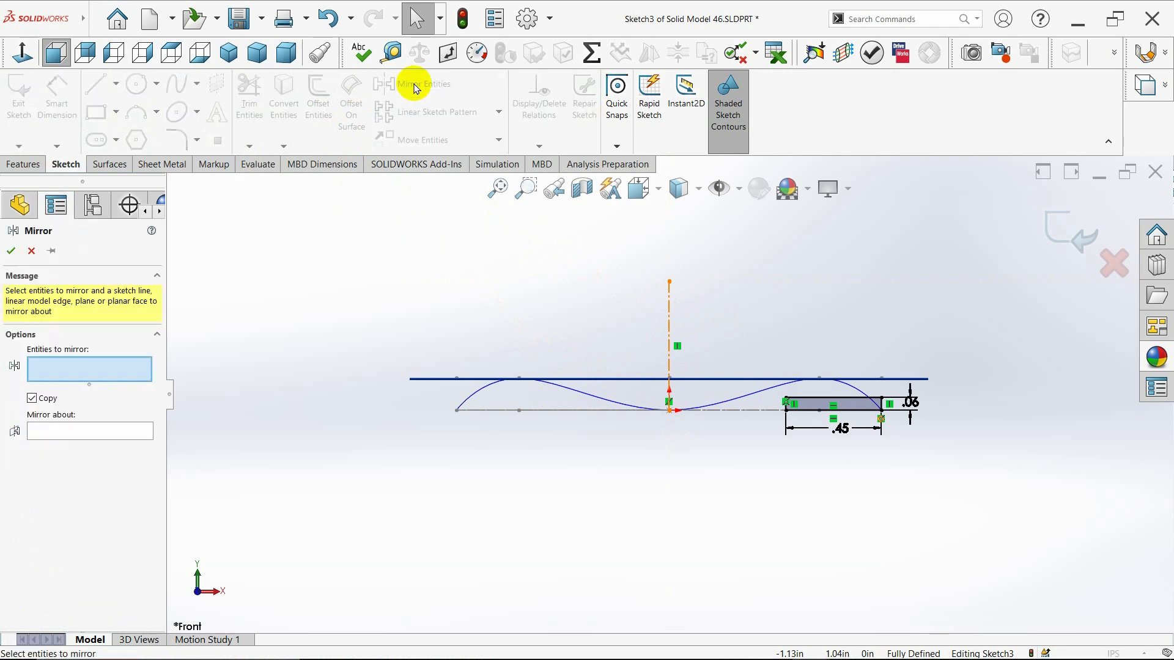
{"action": "left_click", "coordinate": [814, 403]}
{"action": "scroll", "coordinate": [819, 410], "scroll_direction": "down", "scroll_amount": 3}
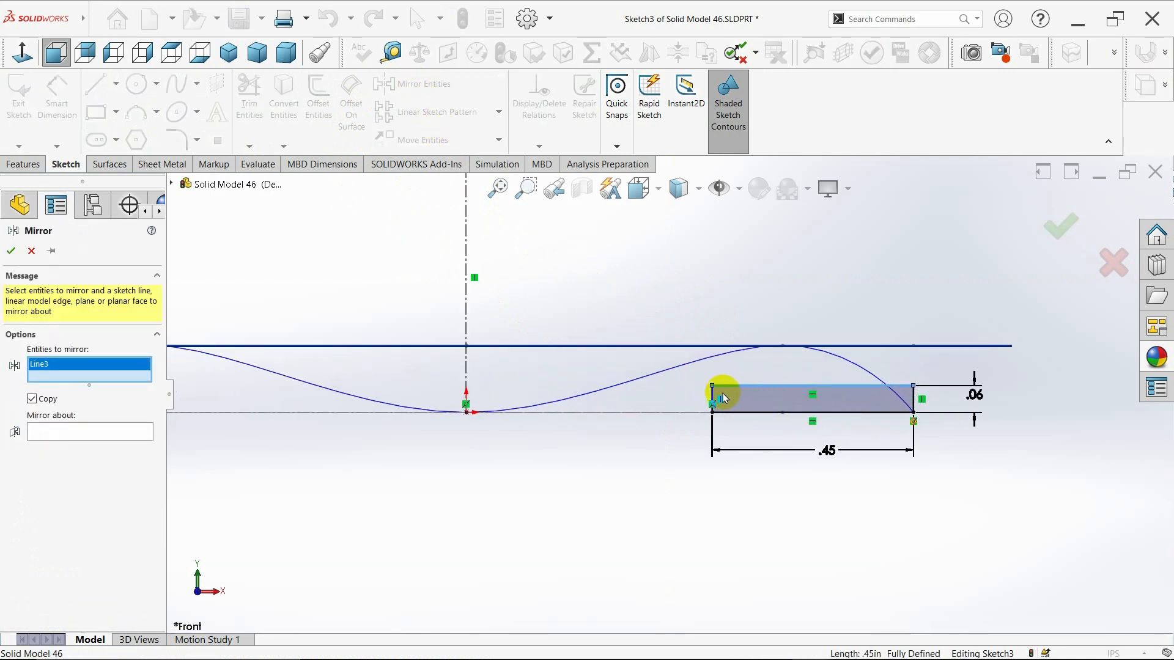
{"action": "left_click_drag", "start_coordinate": [657, 290], "coordinate": [1004, 524]}
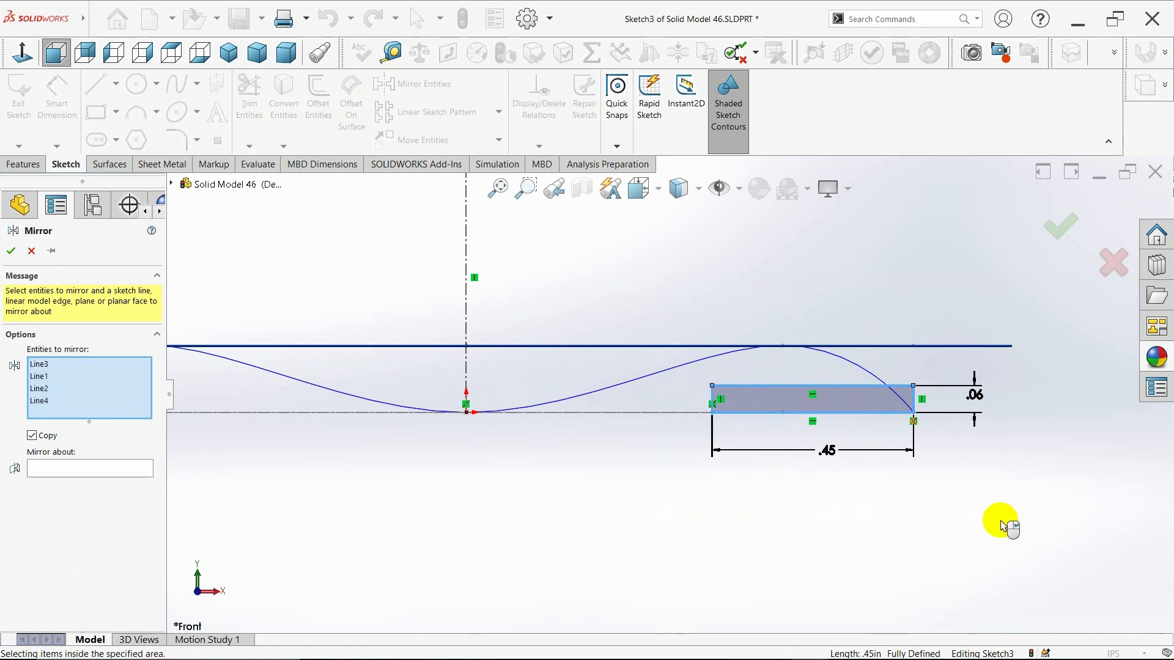
{"action": "left_click", "coordinate": [142, 468]}
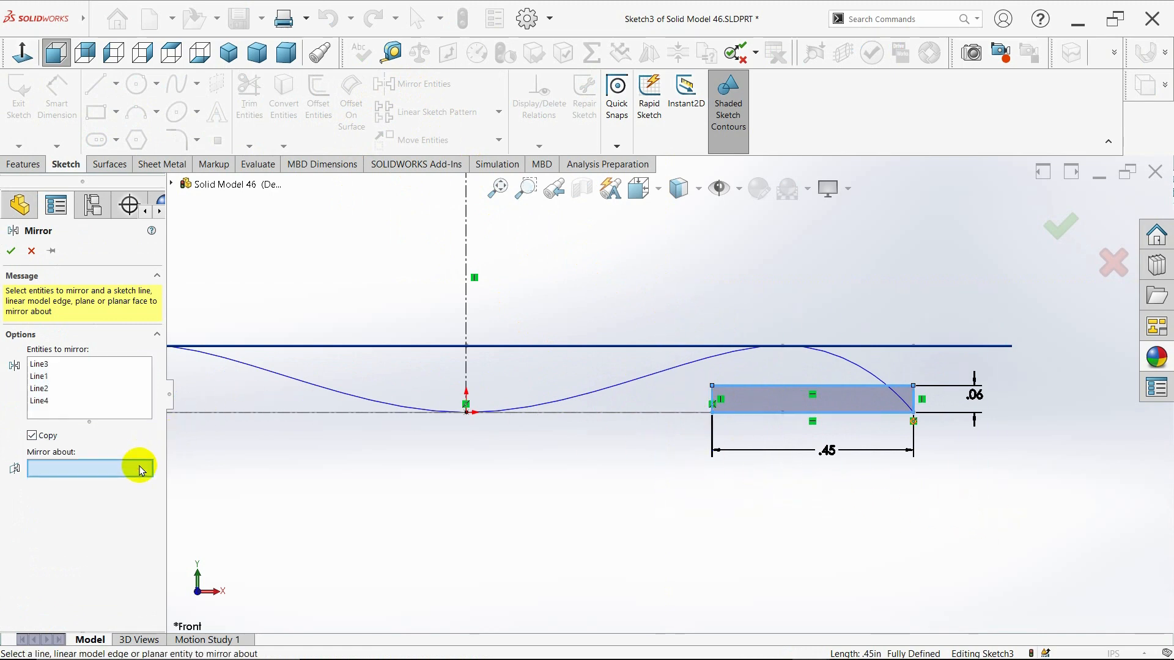
{"action": "left_click", "coordinate": [466, 310]}
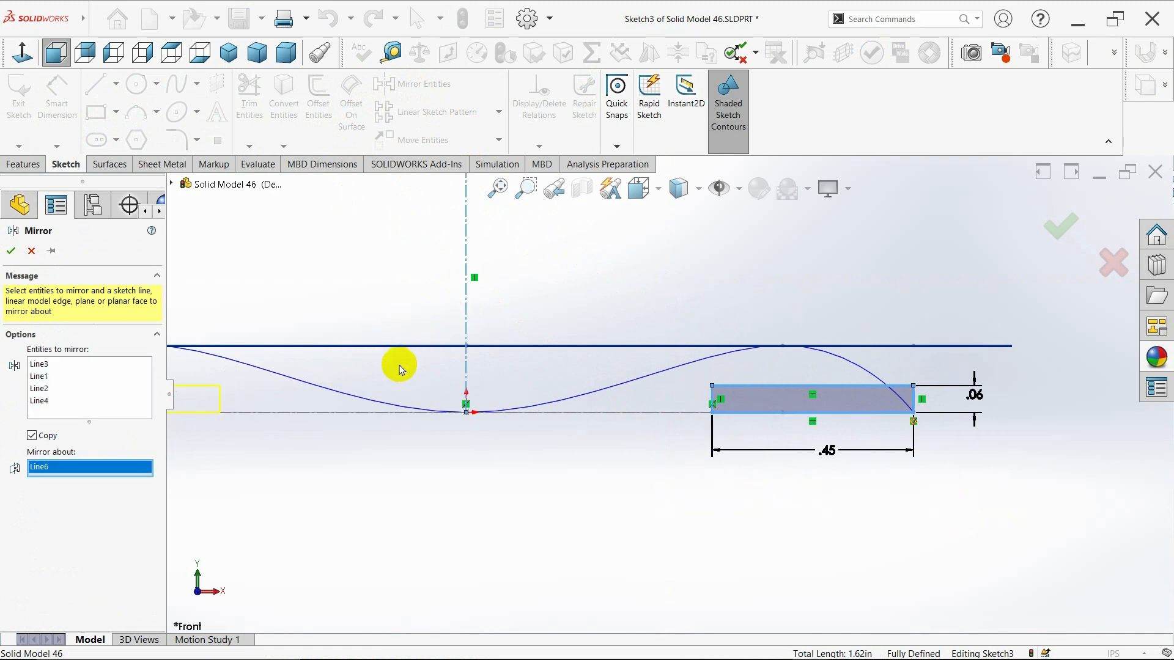
{"action": "key", "text": "f"}
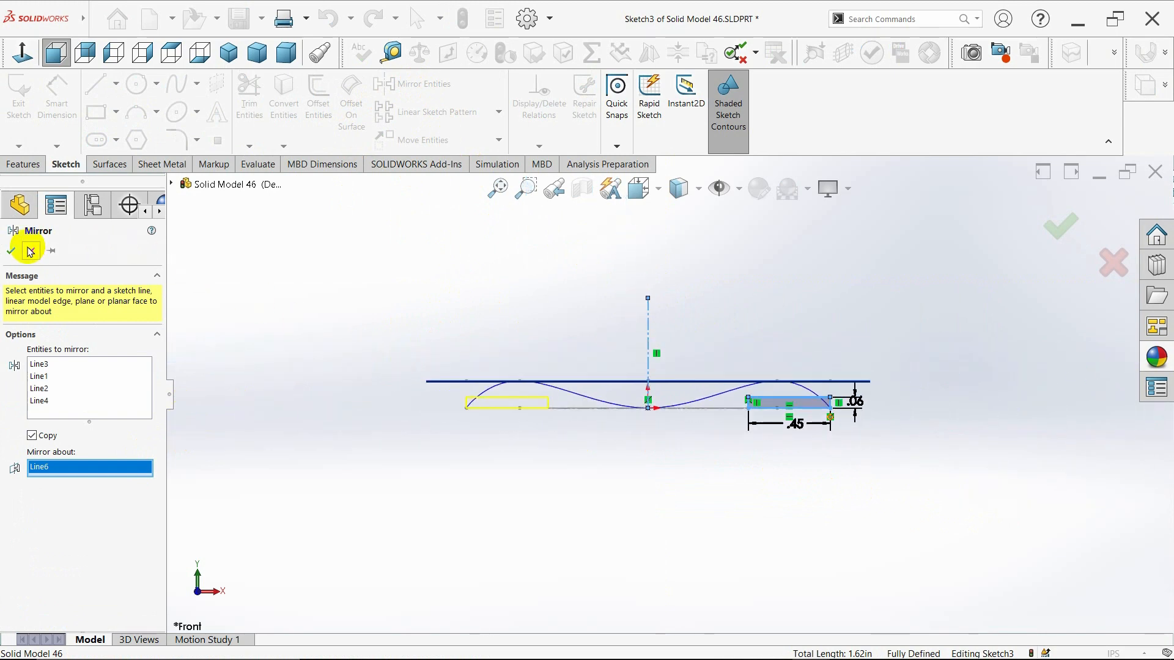
{"action": "left_click", "coordinate": [29, 251]}
Exit the mirrored profile sketch and start a new sketch on the Right Plane
{"action": "left_click", "coordinate": [231, 56]}
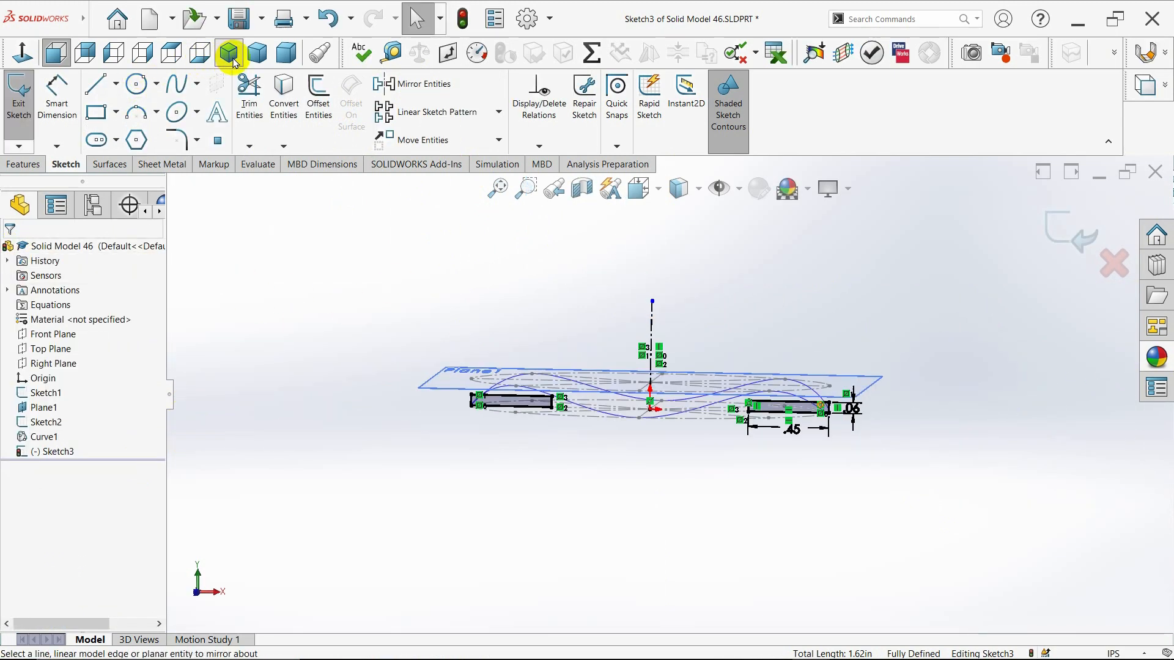
{"action": "left_click", "coordinate": [18, 107]}
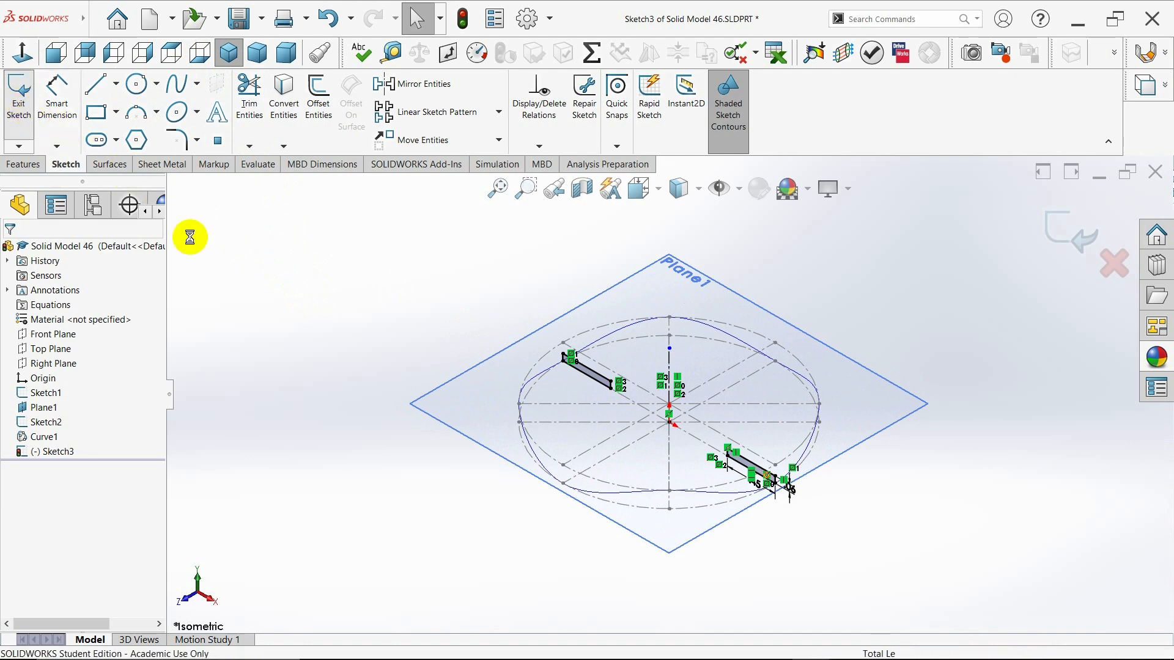
{"action": "left_click", "coordinate": [41, 364]}
{"action": "left_click", "coordinate": [39, 338]}
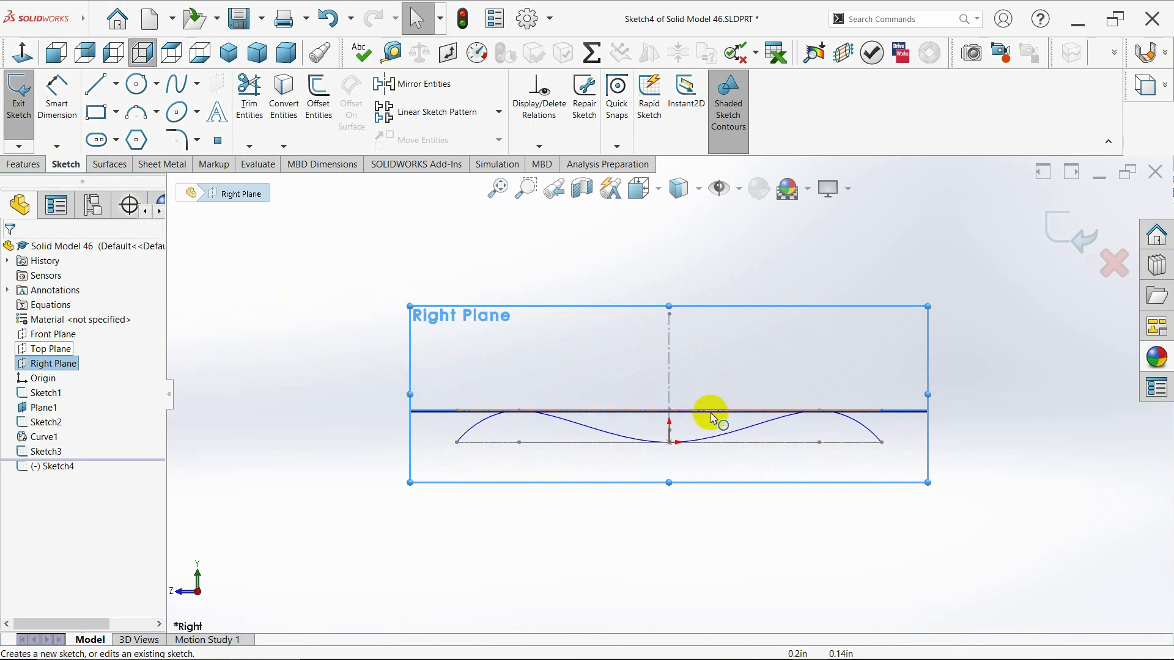
{"action": "scroll", "coordinate": [763, 410], "scroll_direction": "up", "scroll_amount": 2}
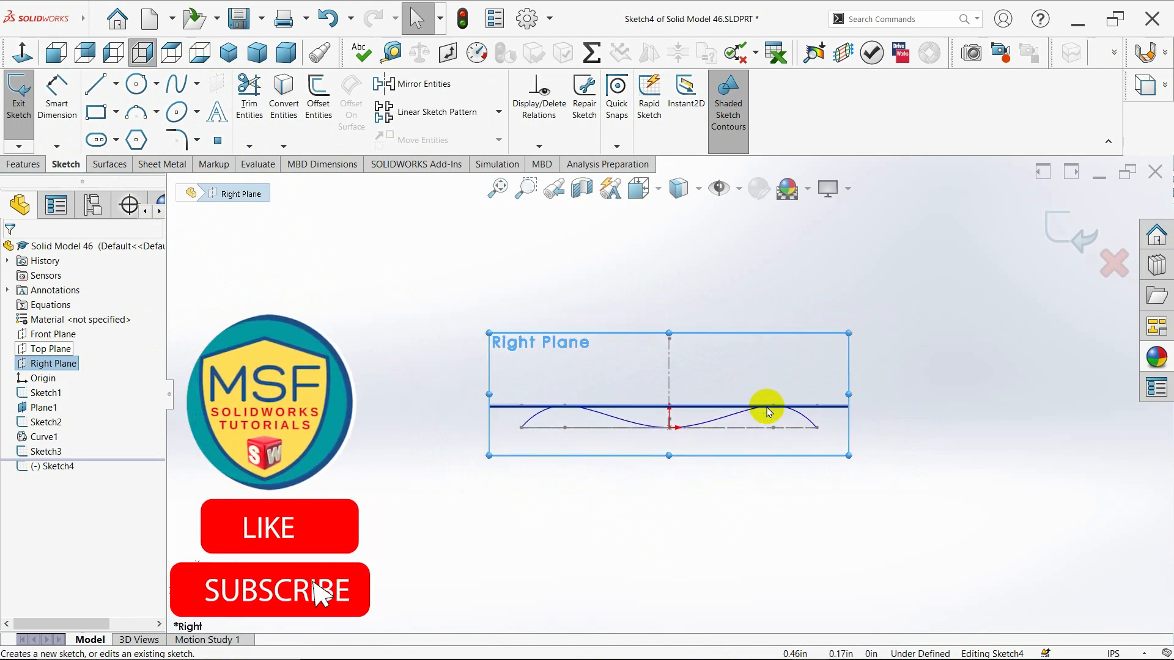
{"action": "scroll", "coordinate": [764, 412], "scroll_direction": "down", "scroll_amount": 3}
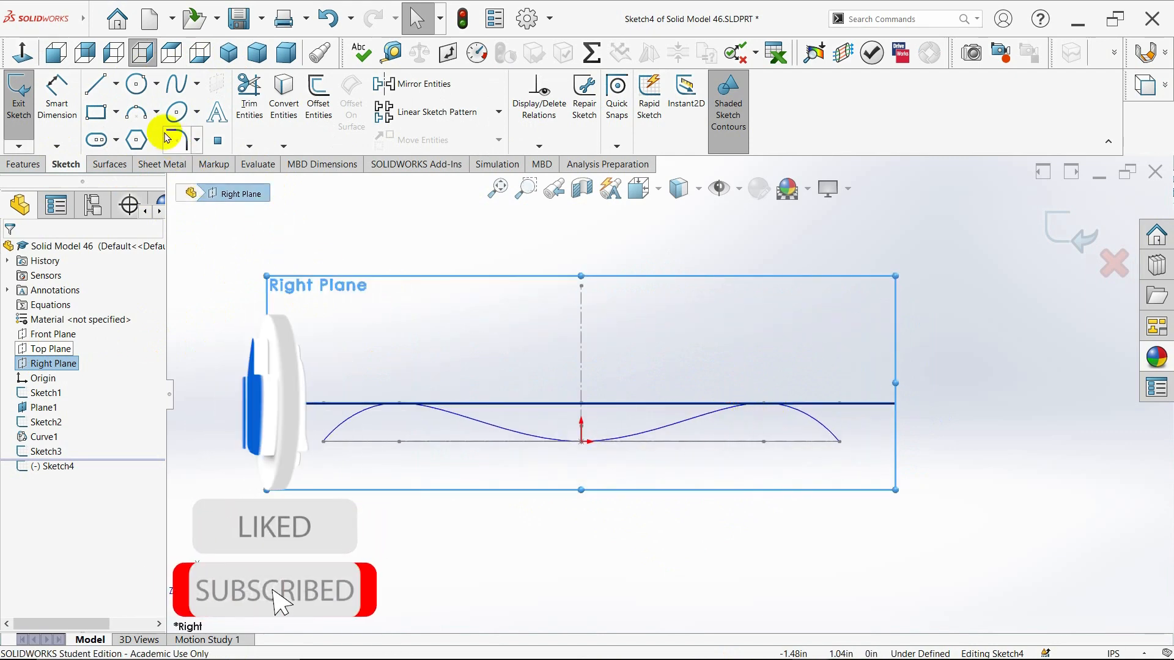
{"action": "left_click", "coordinate": [116, 112]}
{"action": "left_click", "coordinate": [126, 149]}
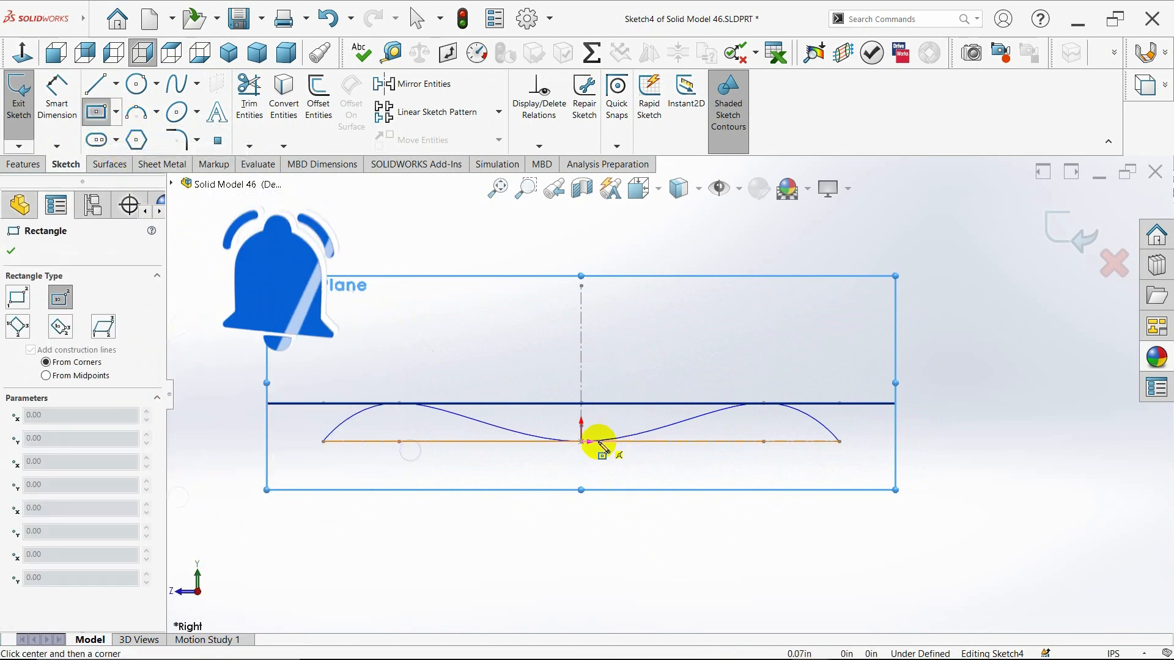
{"action": "left_click", "coordinate": [692, 435]}
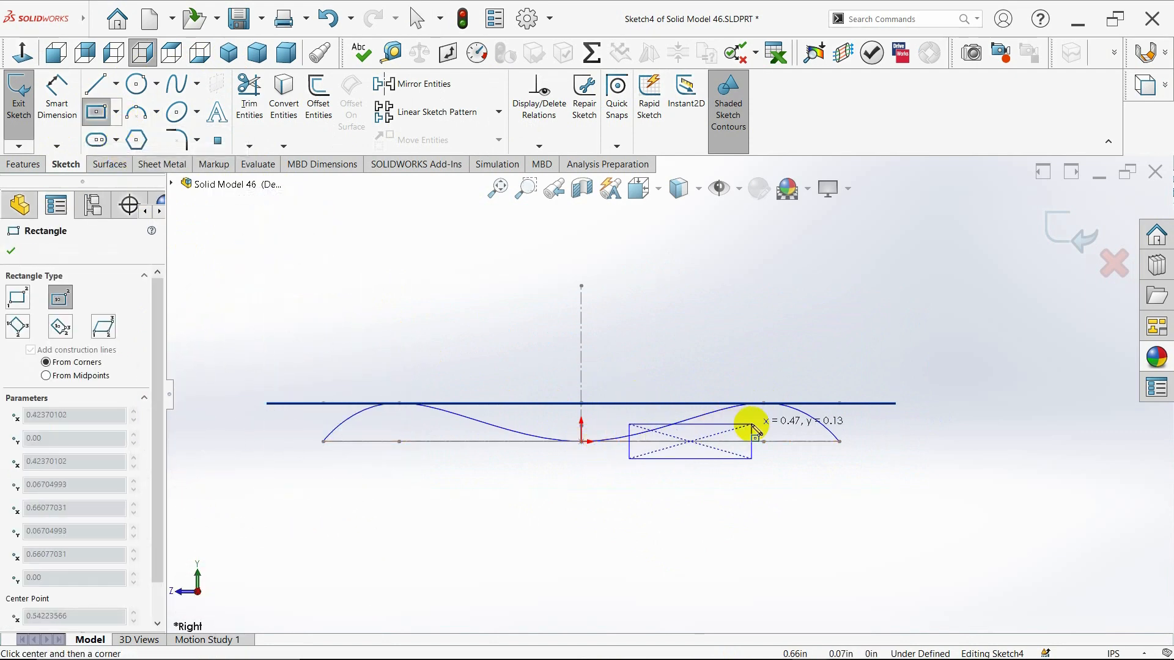
{"action": "key", "text": "Escape"}
Draw a corner rectangle about 0.44 by 0.07 in with its lower side on the horizontal line through the origin
{"action": "left_click", "coordinate": [117, 111]}
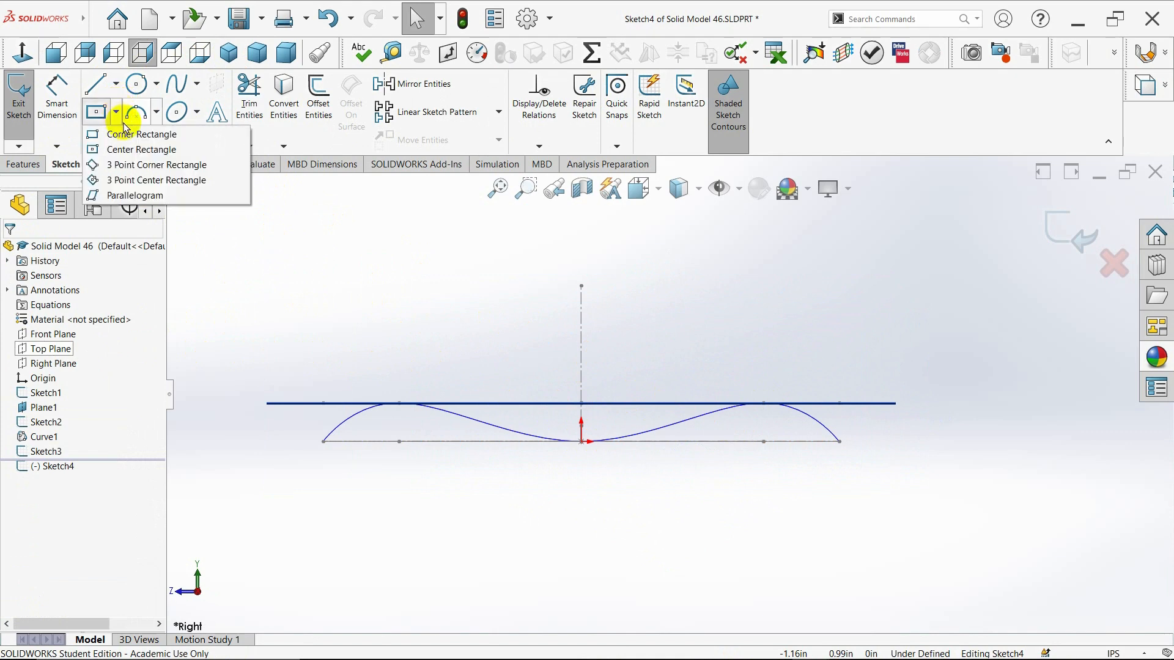
{"action": "left_click", "coordinate": [130, 128]}
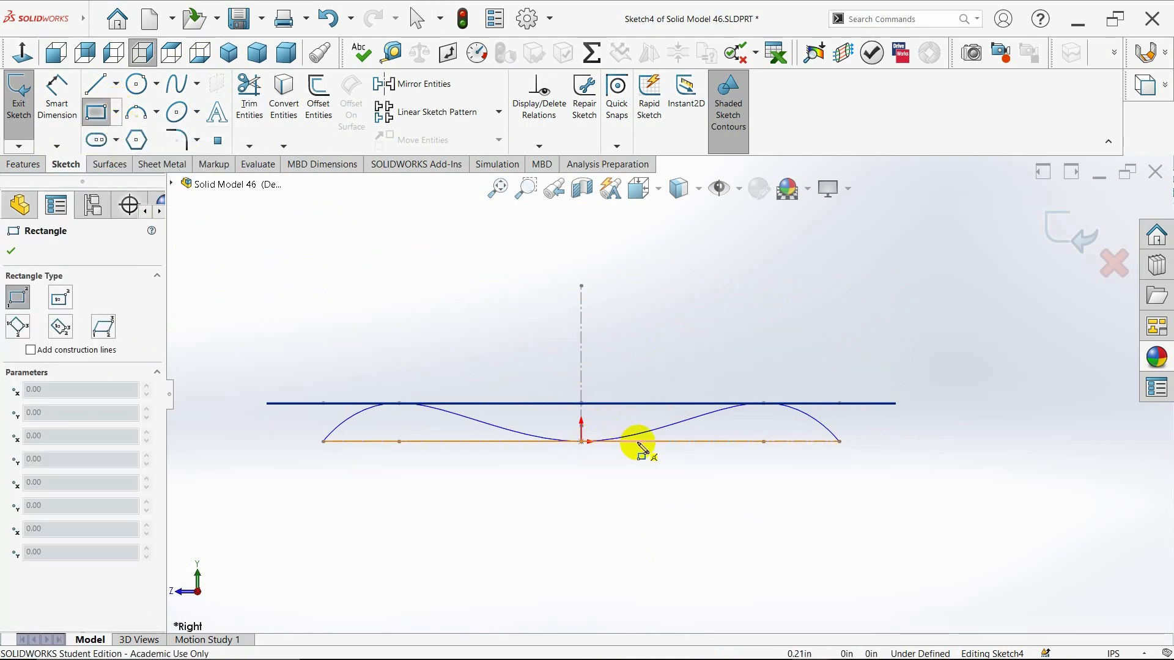
{"action": "left_click_drag", "start_coordinate": [678, 441], "coordinate": [717, 431]}
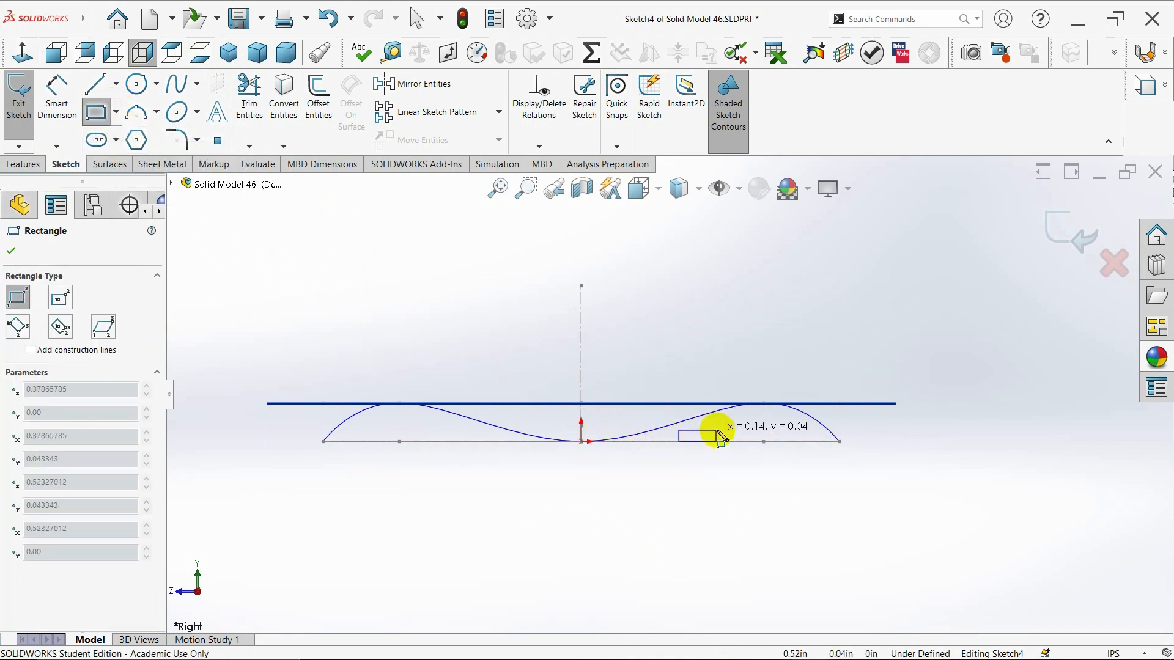
{"action": "left_click_drag", "start_coordinate": [789, 433], "coordinate": [791, 424]}
{"action": "key", "text": "Escape"}
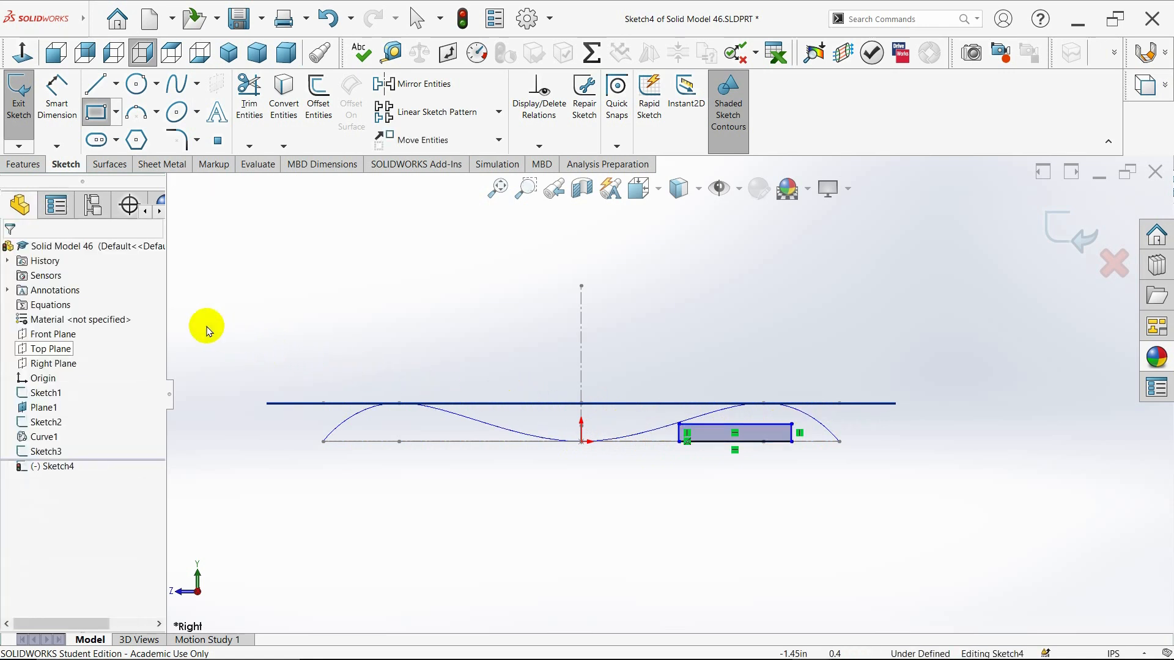
Dimension the new rectangle's width between its vertical sides as 0.45 in
{"action": "left_click", "coordinate": [45, 137]}
{"action": "left_click", "coordinate": [681, 437]}
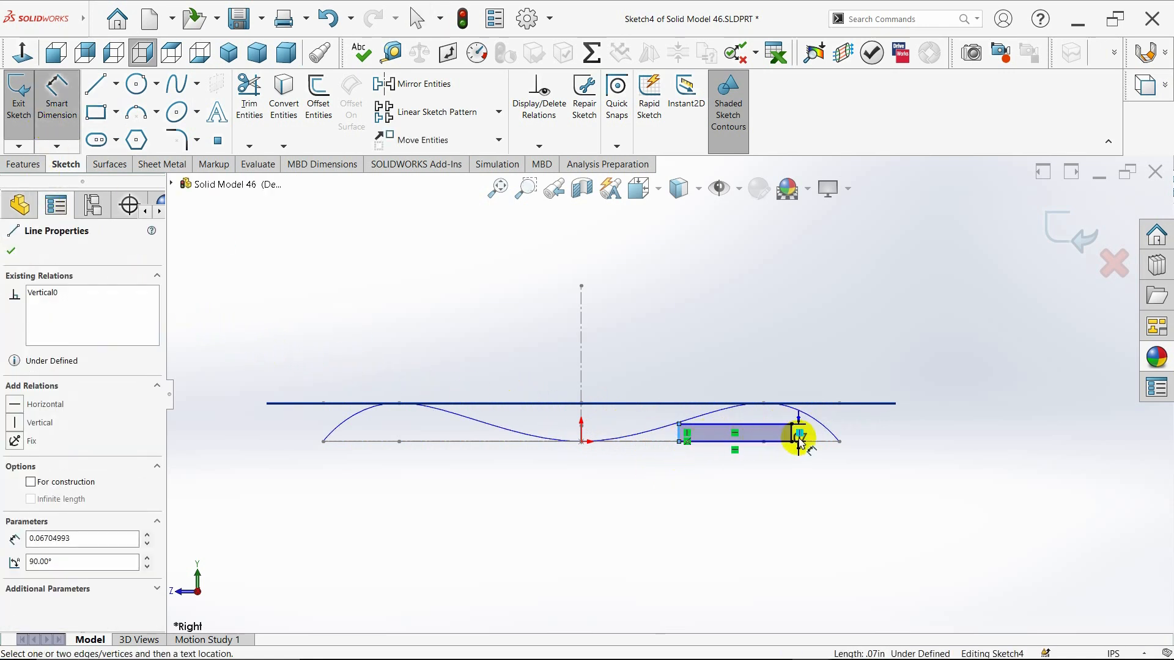
{"action": "left_click", "coordinate": [797, 438]}
{"action": "left_click", "coordinate": [752, 473]}
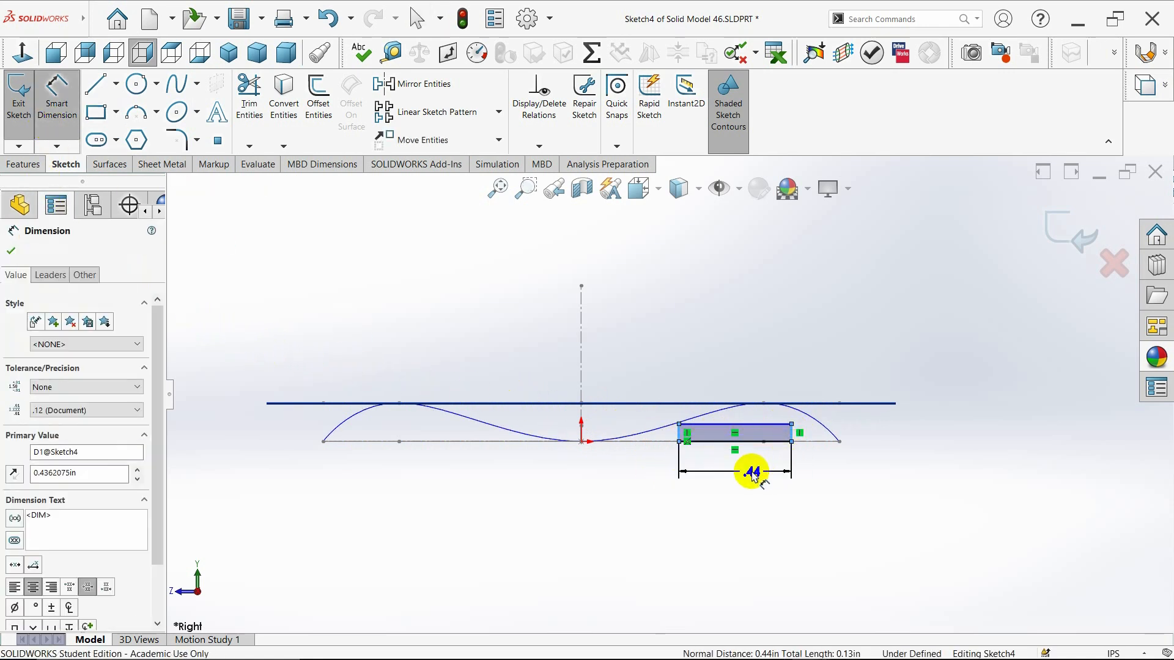
{"action": "type", "text": ".45"}
{"action": "key", "text": "Return"}
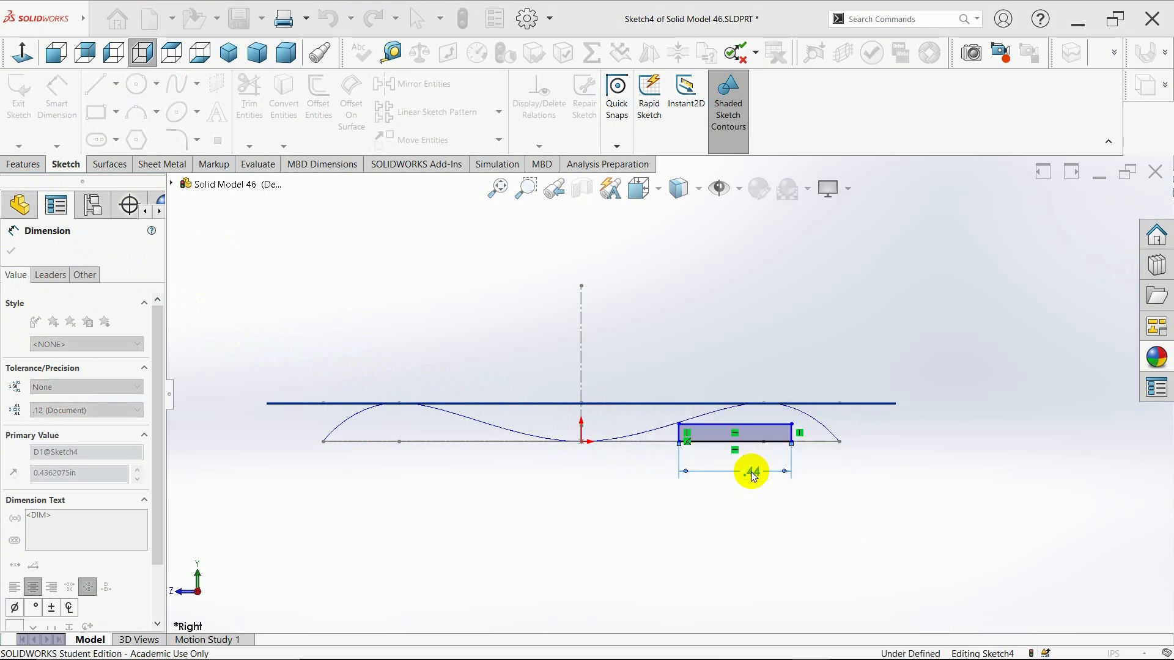
Dimension the new rectangle's height as 0.06 in and finish dimensioning
{"action": "left_click", "coordinate": [779, 443]}
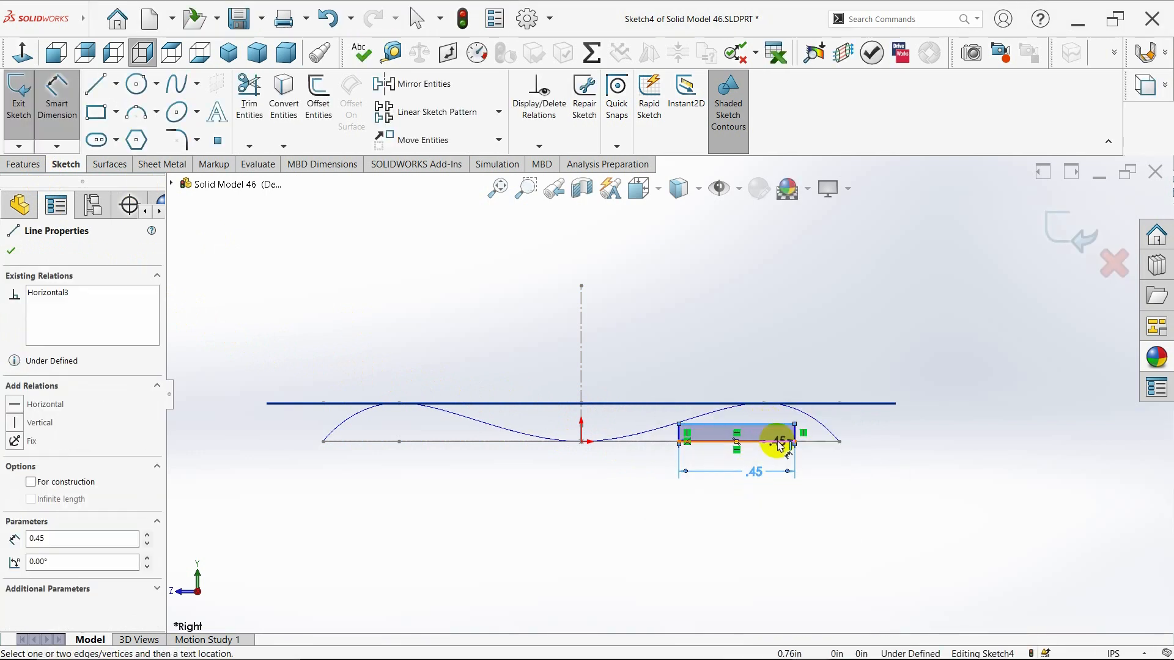
{"action": "left_click", "coordinate": [860, 436]}
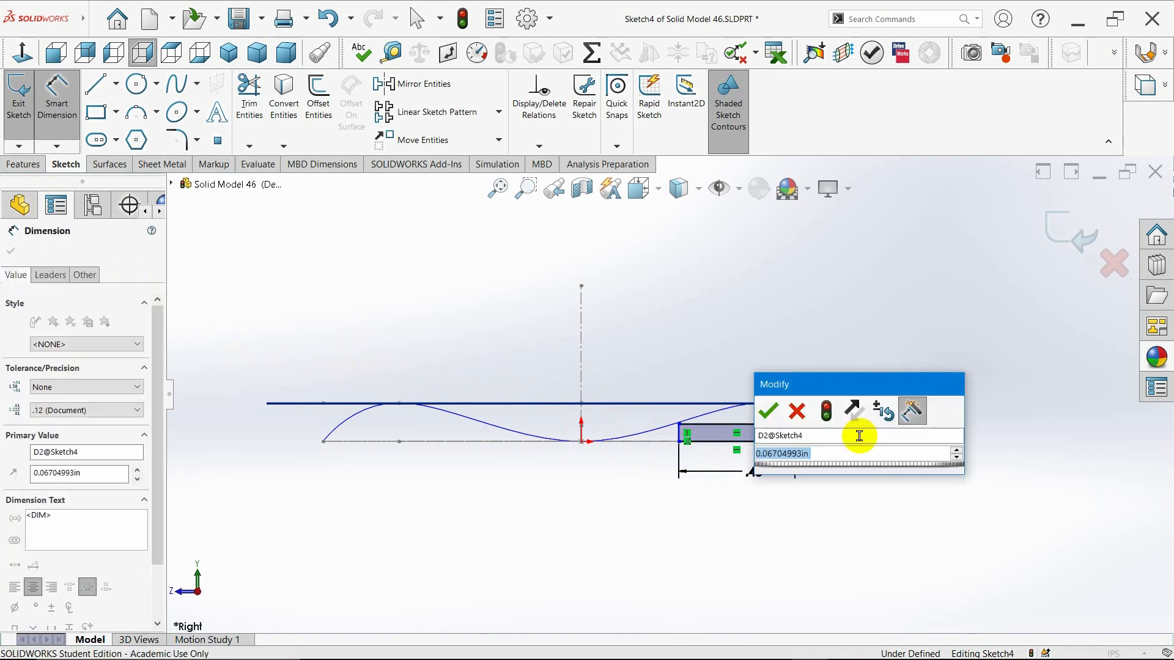
{"action": "type", "text": ".06"}
{"action": "key", "text": "Return"}
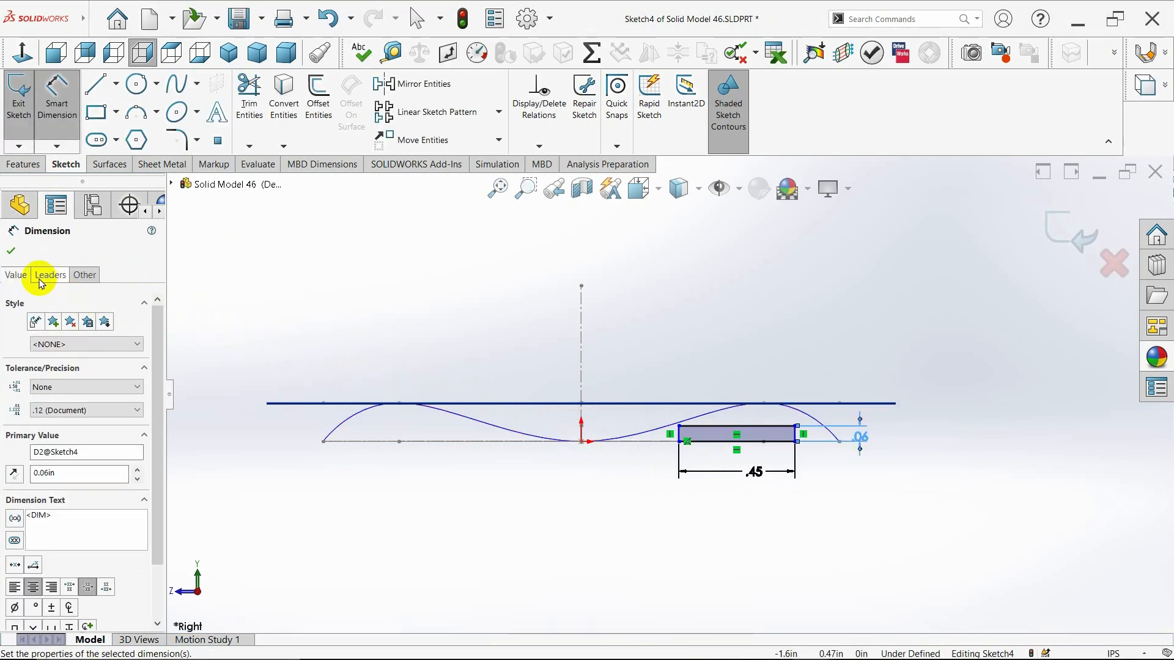
{"action": "left_click", "coordinate": [14, 254]}
Add a Pierce relation between the Right Plane rectangle's lower outer corner and the closed wavy curve
{"action": "mouse_move", "coordinate": [686, 296]}
{"action": "middle_mouse_down"}
{"action": "mouse_move", "coordinate": [668, 306]}
{"action": "mouse_move", "coordinate": [702, 420]}
{"action": "mouse_move", "coordinate": [753, 465]}
{"action": "mouse_move", "coordinate": [781, 288]}
{"action": "mouse_move", "coordinate": [707, 290]}
{"action": "middle_mouse_up"}
{"action": "scroll", "coordinate": [707, 290], "scroll_direction": "down", "scroll_amount": 4}
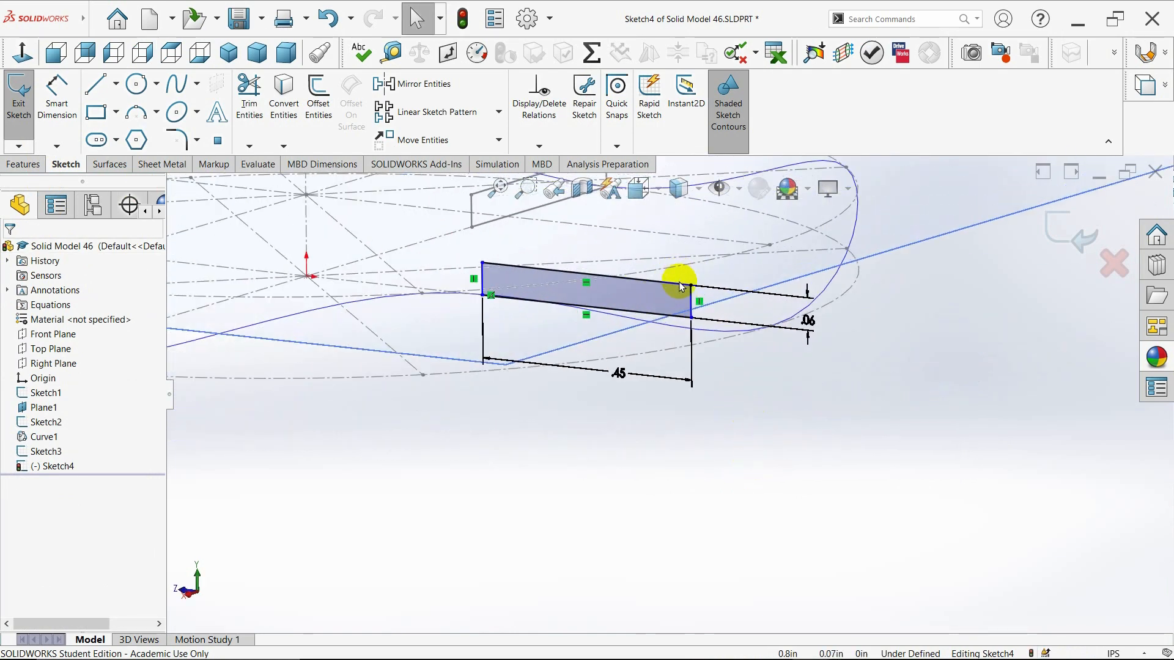
{"action": "left_click", "coordinate": [691, 318]}
{"action": "left_click", "coordinate": [745, 336]}
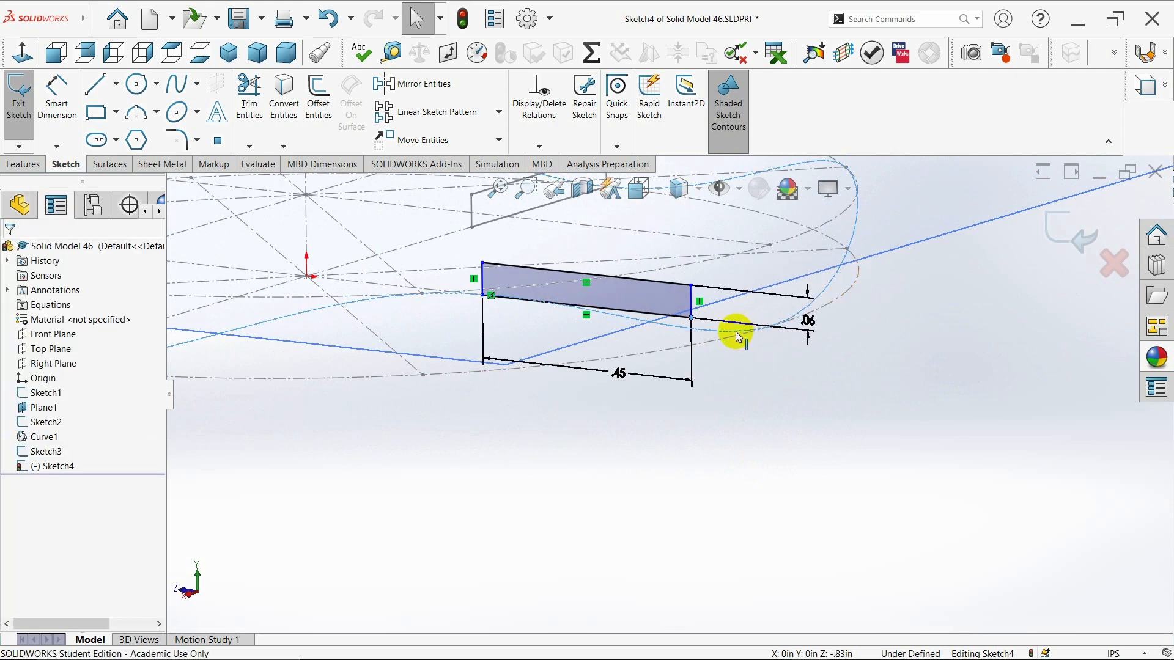
{"action": "left_click", "coordinate": [16, 467]}
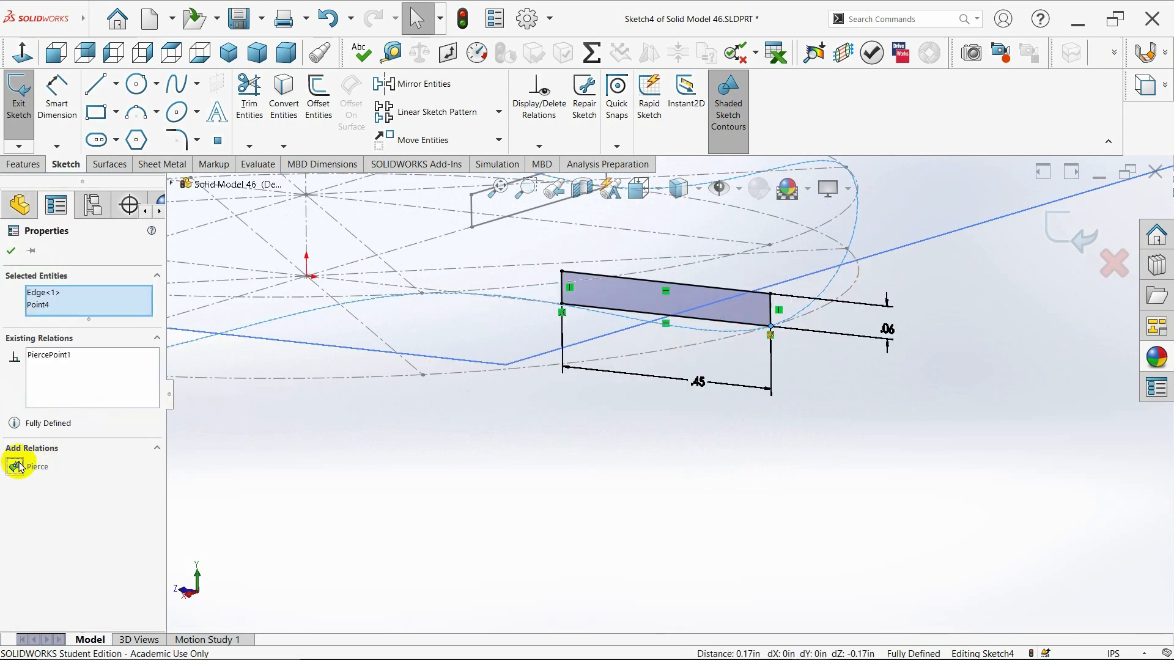
{"action": "left_click", "coordinate": [11, 251]}
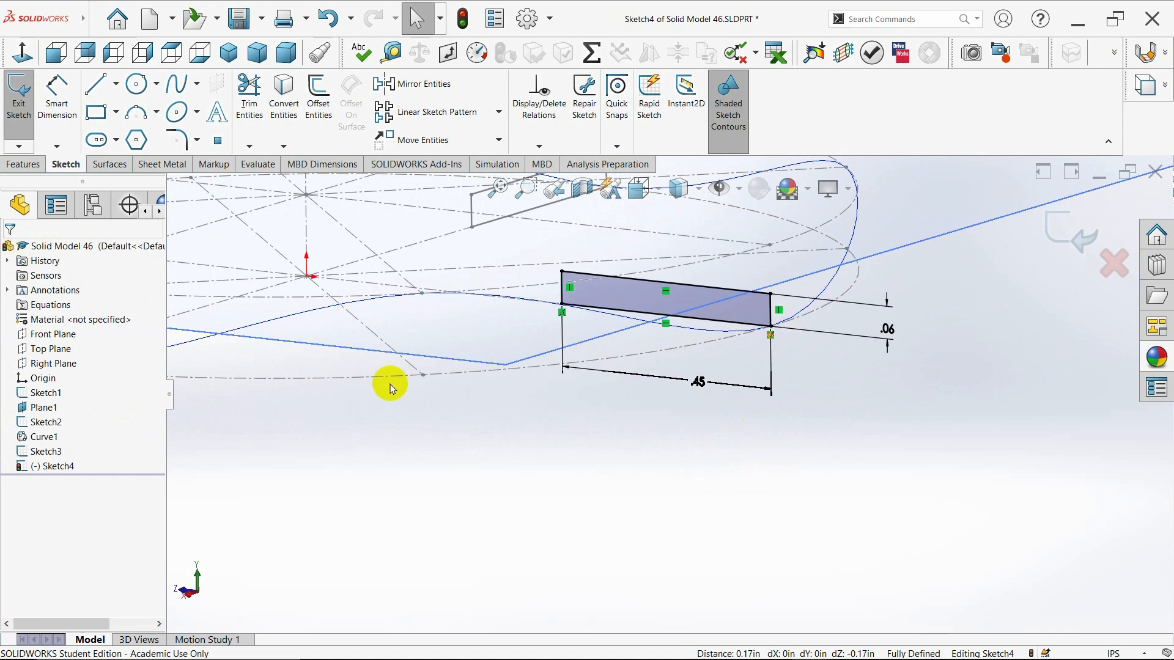
Draw a vertical centerline about 0.73 in long upward from the origin in the Right Plane sketch
{"action": "left_click", "coordinate": [56, 53]}
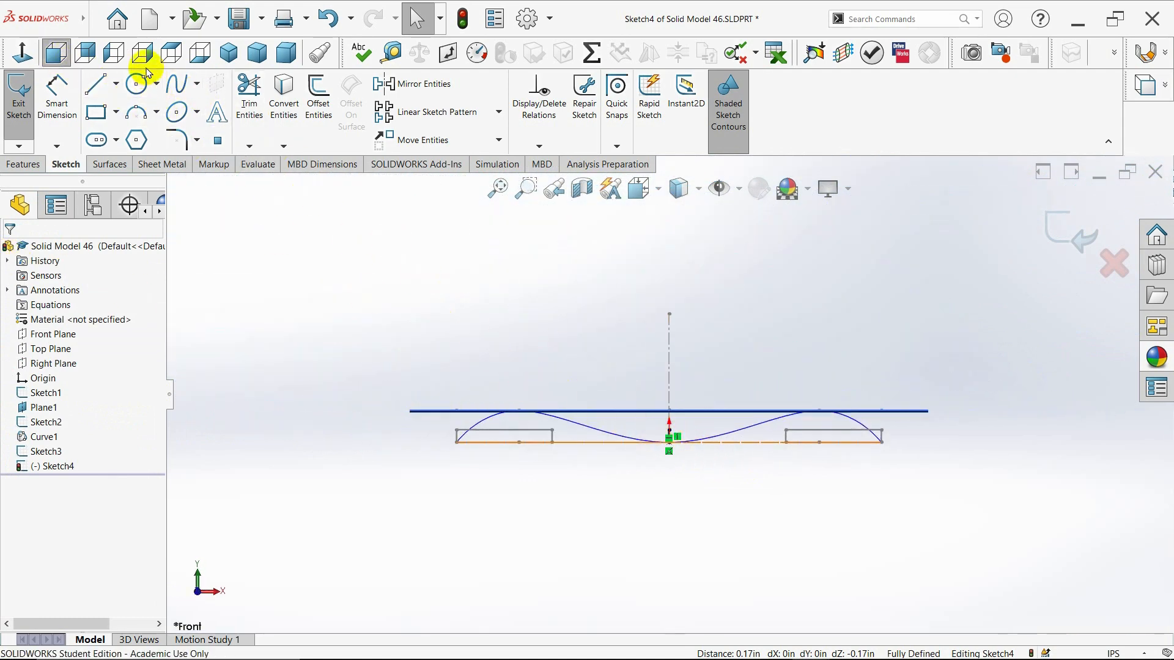
{"action": "left_click", "coordinate": [114, 53]}
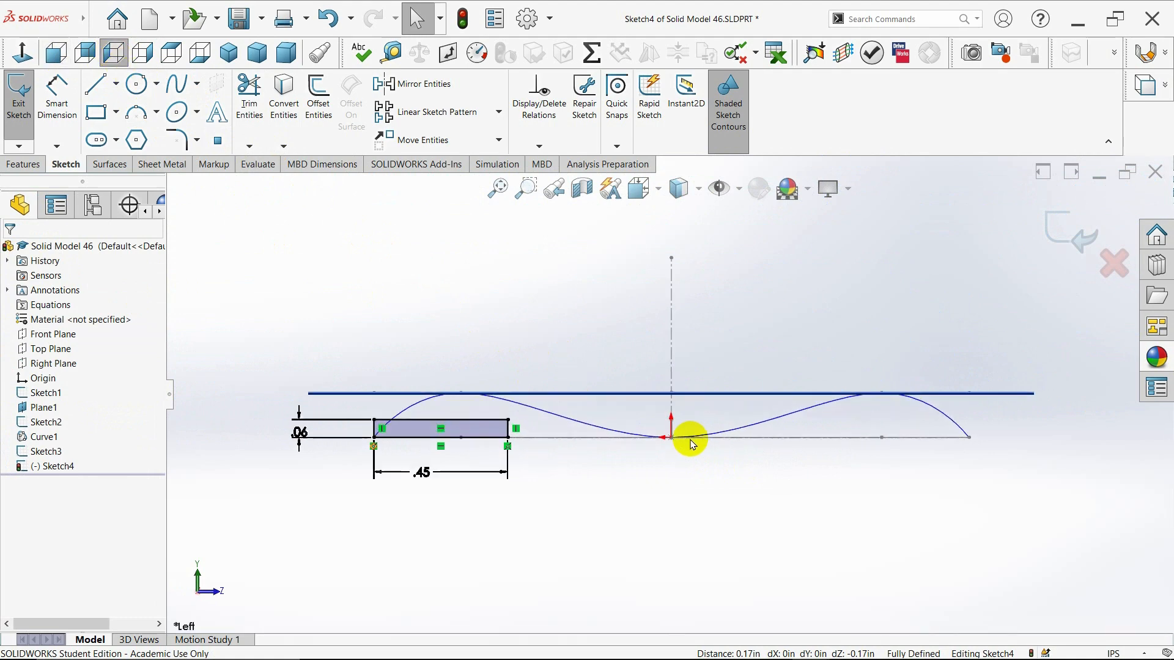
{"action": "left_click", "coordinate": [109, 93]}
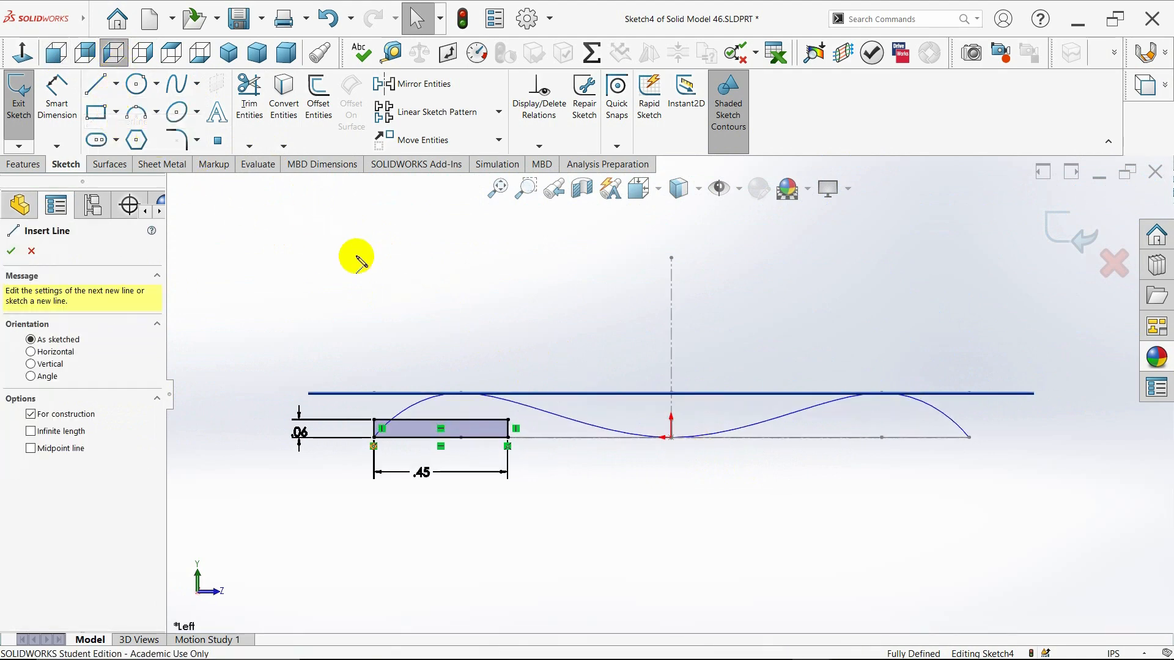
{"action": "left_click", "coordinate": [672, 436]}
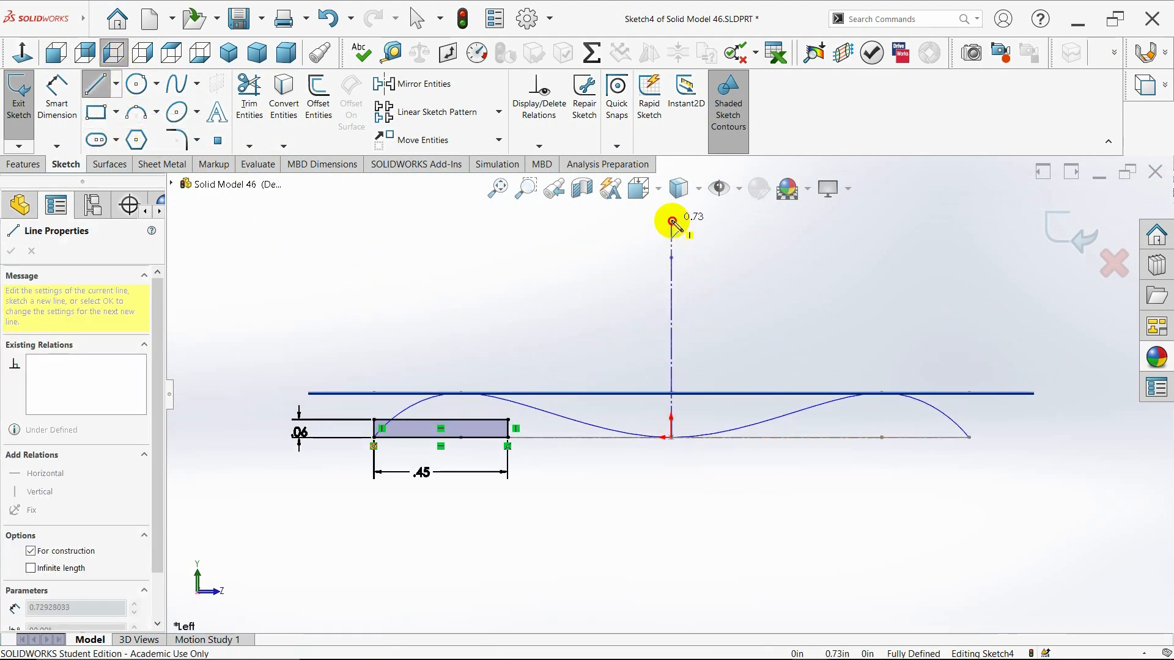
{"action": "left_click", "coordinate": [673, 221]}
{"action": "key", "text": "Escape"}
Mirror the Right Plane rectangle's four lines about the new vertical centerline, keeping the original
{"action": "left_click_drag", "start_coordinate": [242, 326], "coordinate": [563, 522]}
{"action": "left_click", "coordinate": [395, 84]}
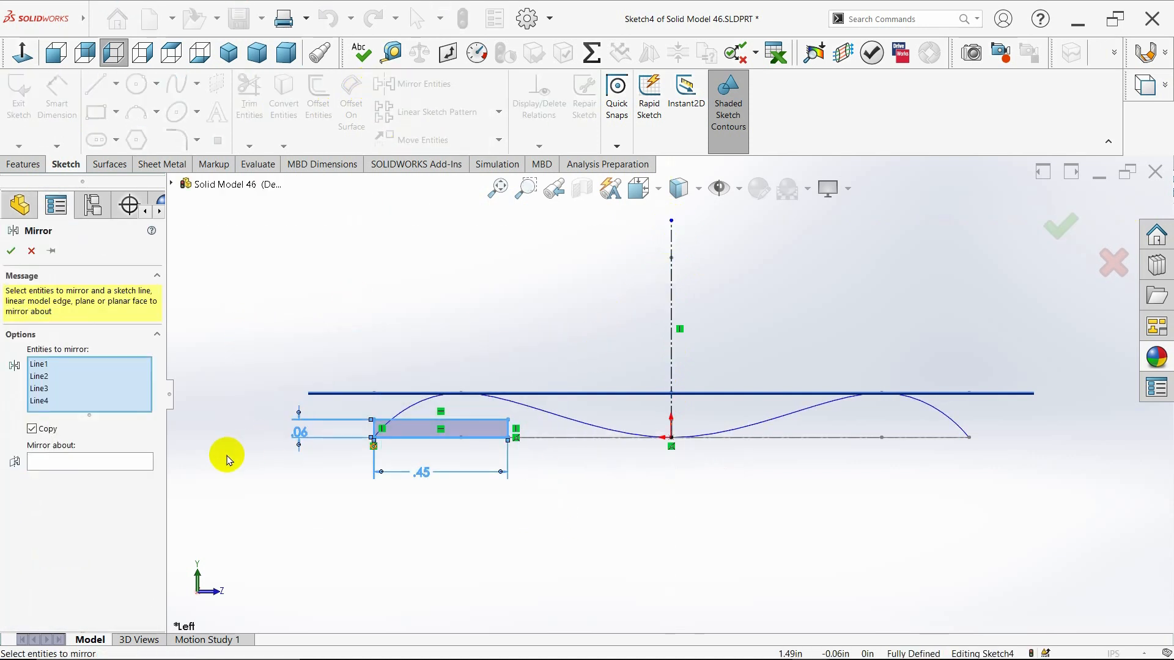
{"action": "left_click", "coordinate": [92, 462]}
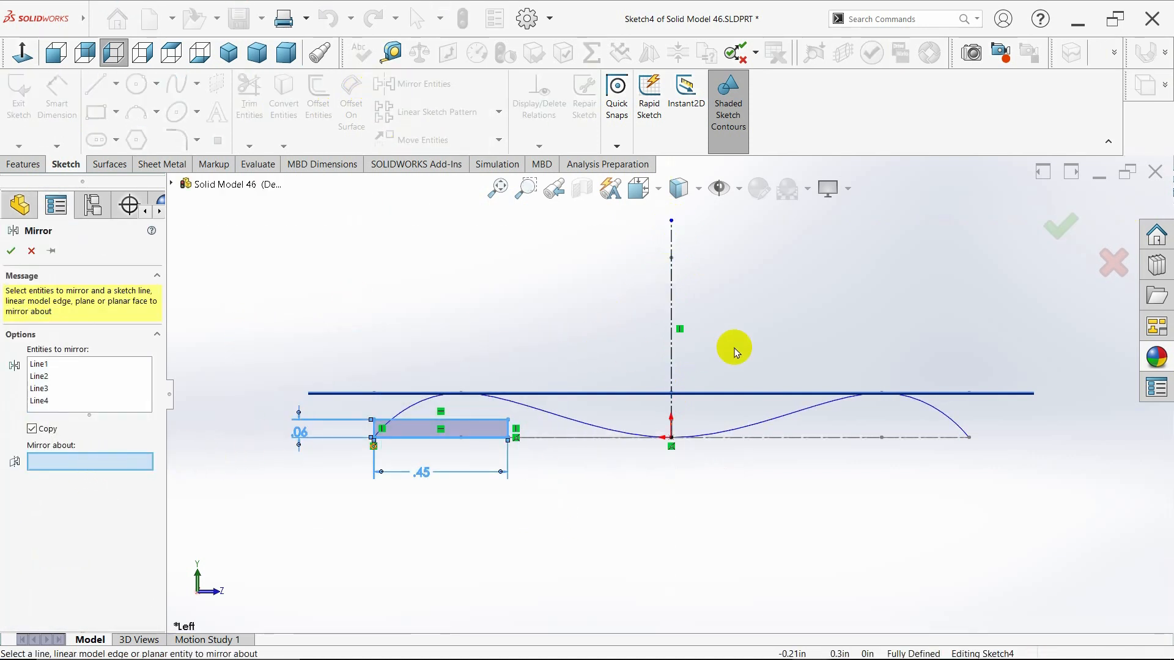
{"action": "left_click", "coordinate": [671, 238]}
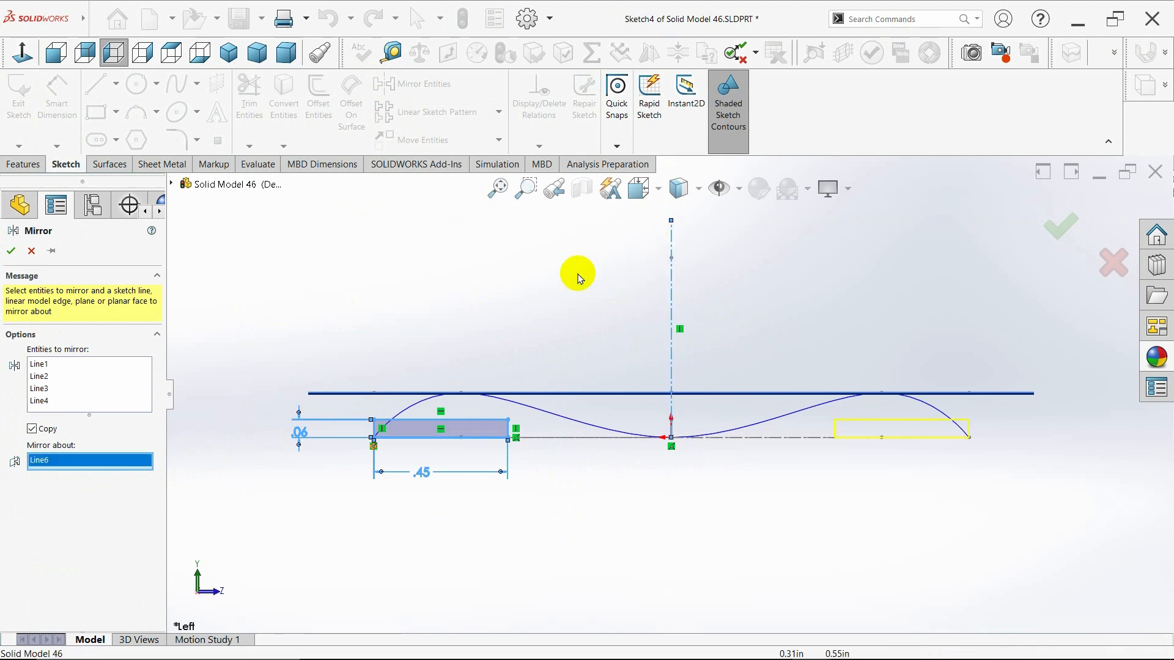
{"action": "left_click", "coordinate": [12, 251]}
{"action": "scroll", "coordinate": [962, 409], "scroll_direction": "up", "scroll_amount": 2}
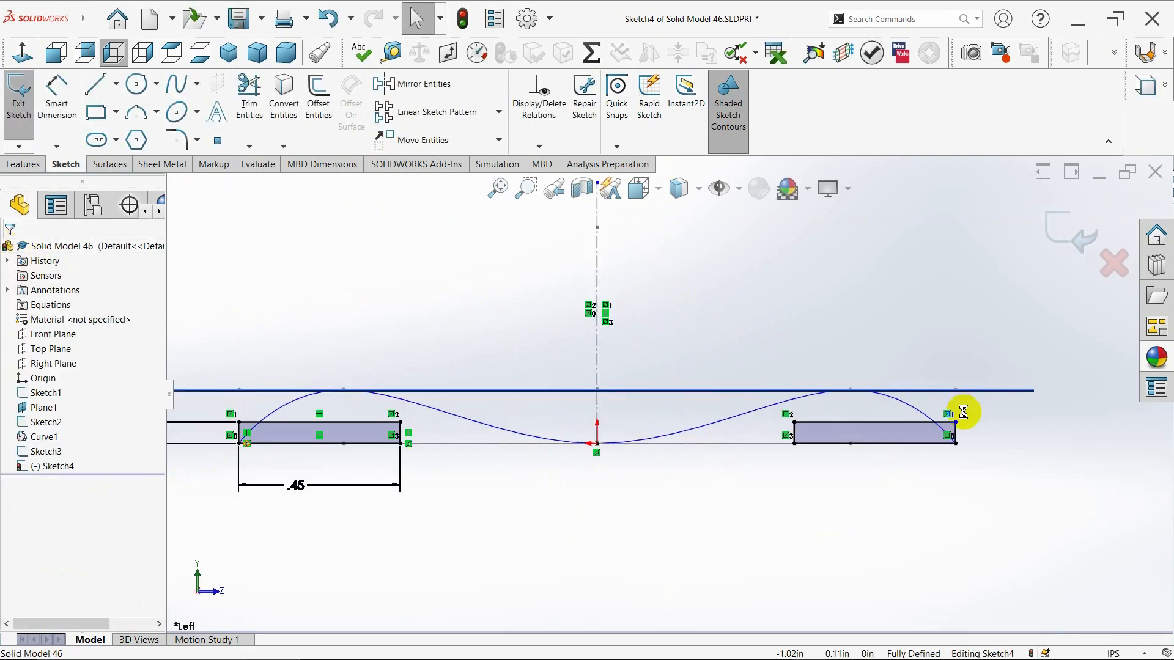
Finish the Right Plane sketch and show the model in isometric view
{"action": "mouse_move", "coordinate": [963, 412]}
{"action": "middle_mouse_down"}
{"action": "mouse_move", "coordinate": [969, 456]}
{"action": "mouse_move", "coordinate": [906, 479]}
{"action": "middle_mouse_up"}
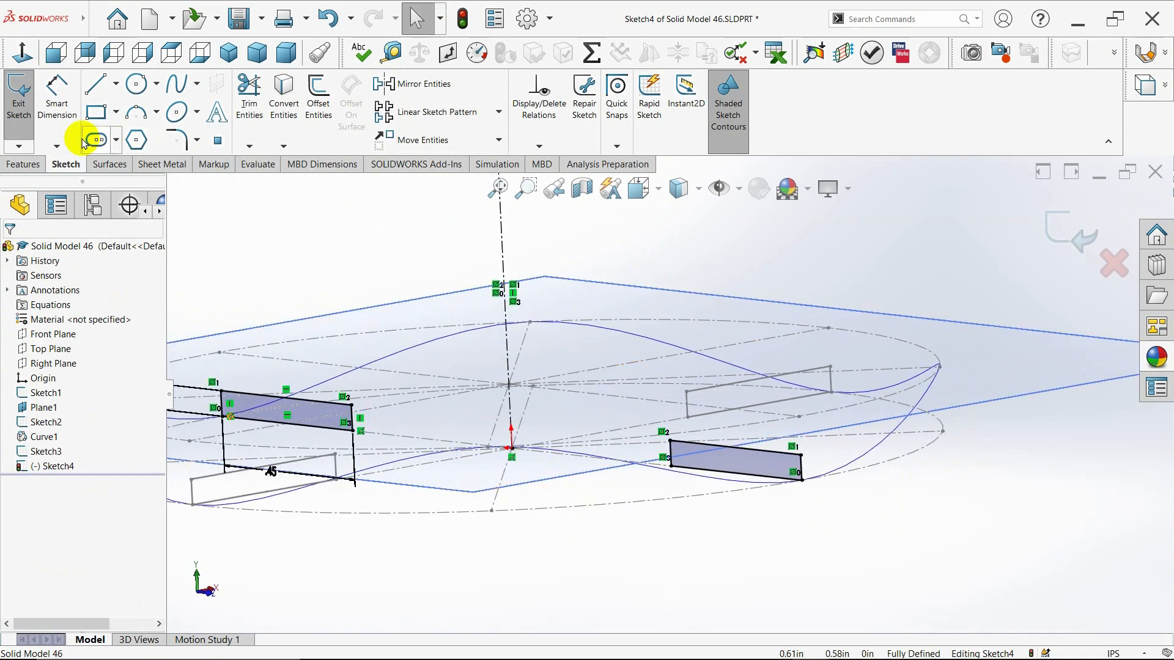
{"action": "left_click", "coordinate": [18, 92]}
{"action": "left_click", "coordinate": [228, 53]}
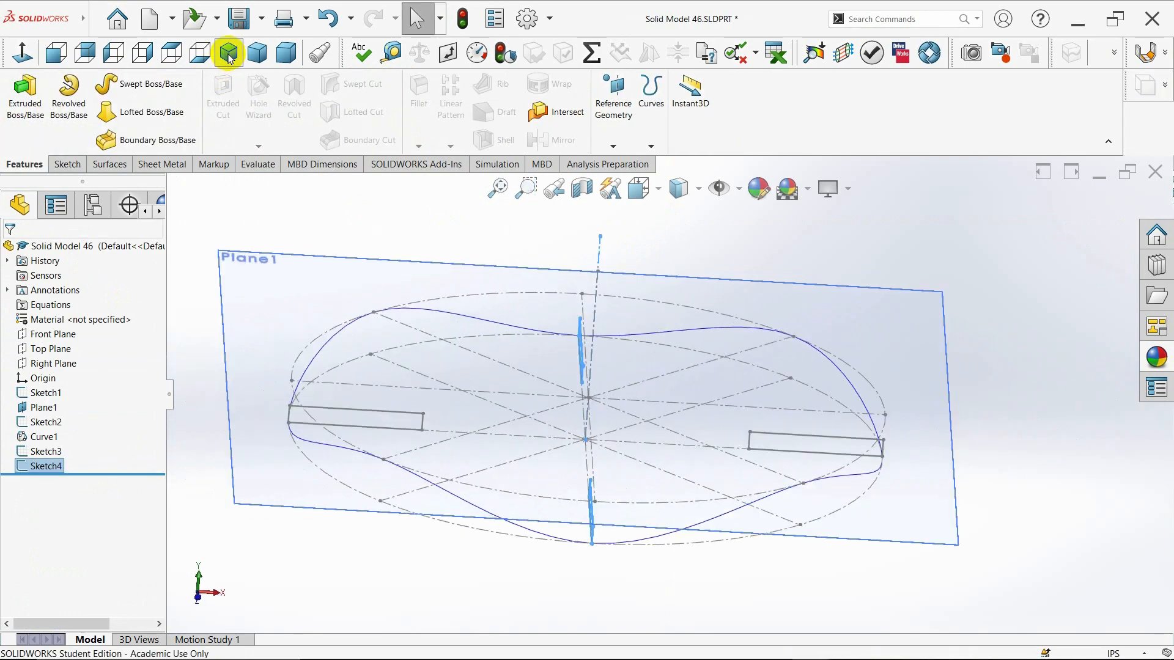
{"action": "left_click", "coordinate": [372, 355]}
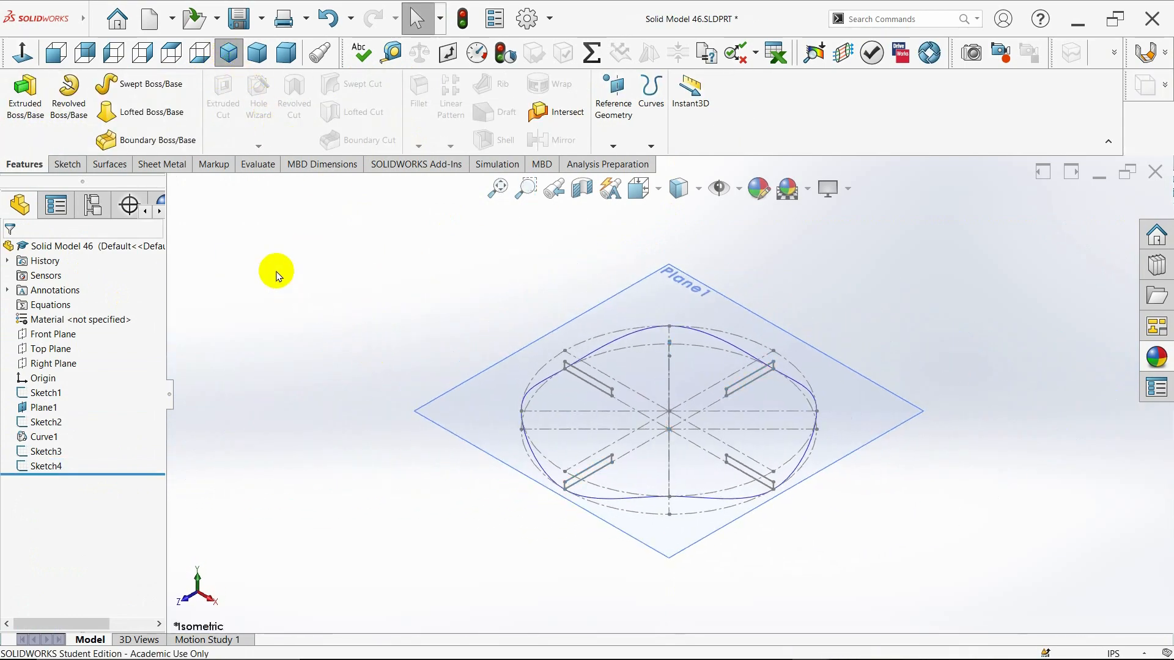
Start a Boundary Boss/Base feature with the closed wavy curve as its Direction 1 curve
{"action": "left_click", "coordinate": [160, 147]}
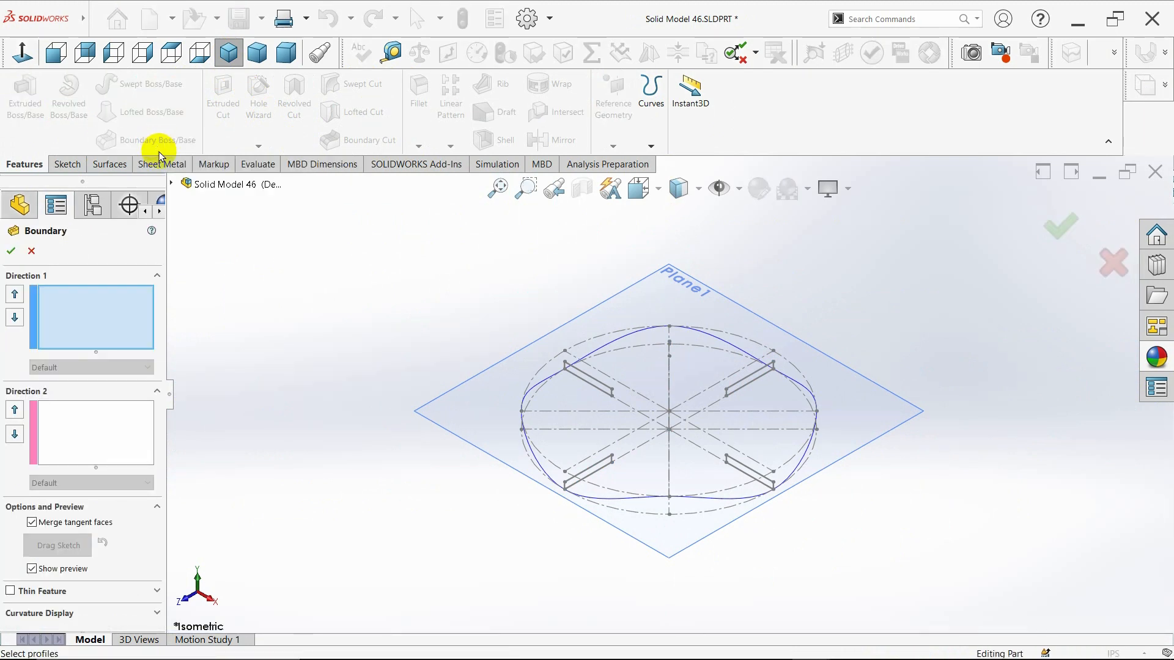
{"action": "left_click", "coordinate": [174, 184]}
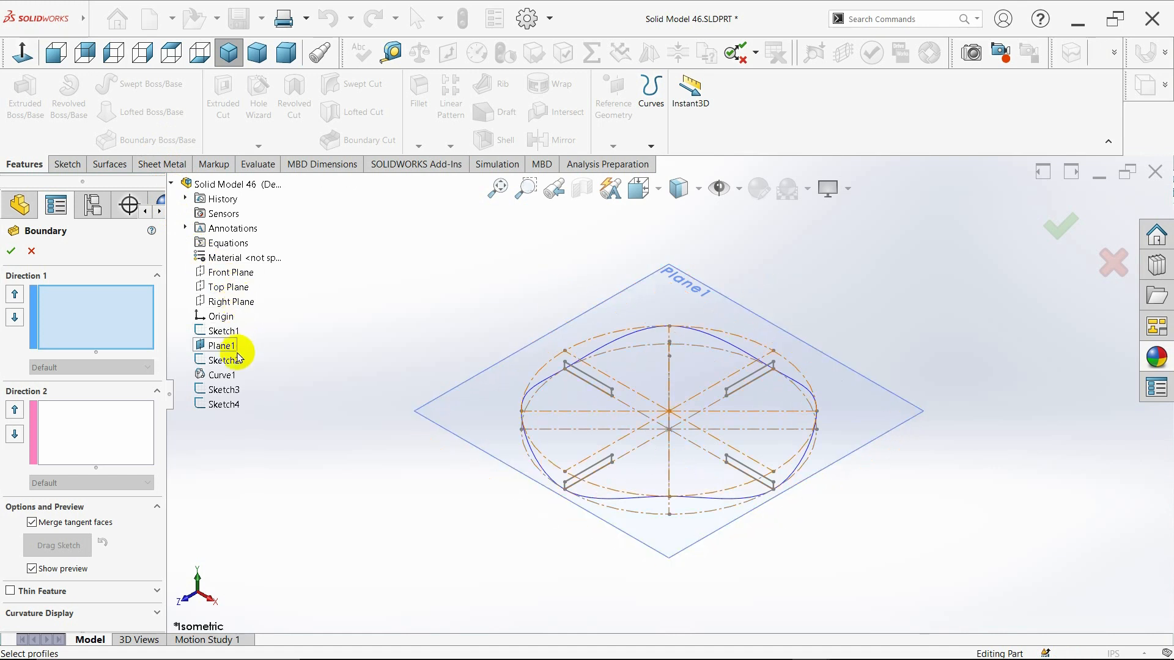
{"action": "left_click", "coordinate": [220, 375]}
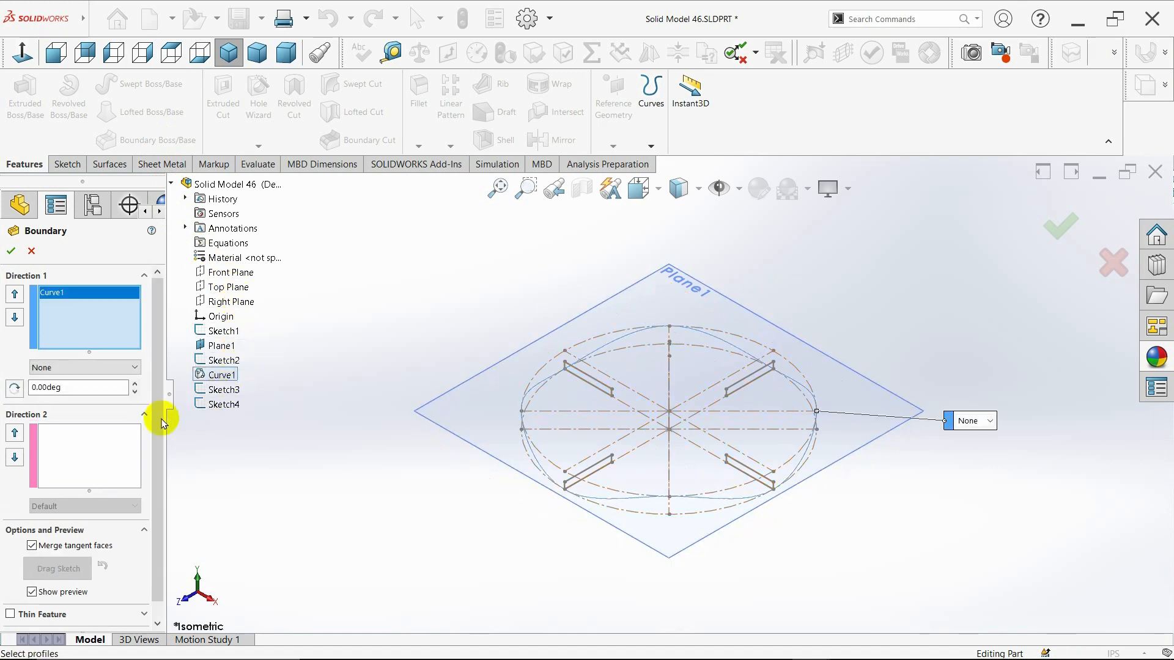
Add the four rectangular profiles as closed loops in Direction 2, going in order around the curve, and create the boundary solid
{"action": "left_click", "coordinate": [92, 445]}
{"action": "left_click", "coordinate": [225, 390]}
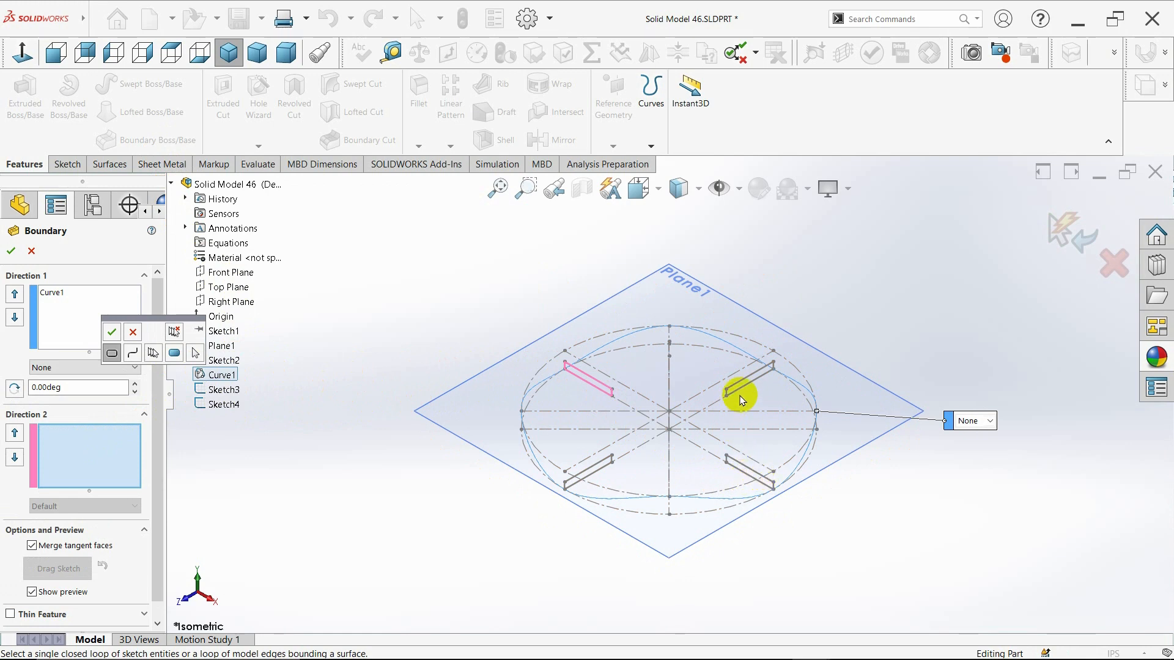
{"action": "left_click", "coordinate": [132, 337]}
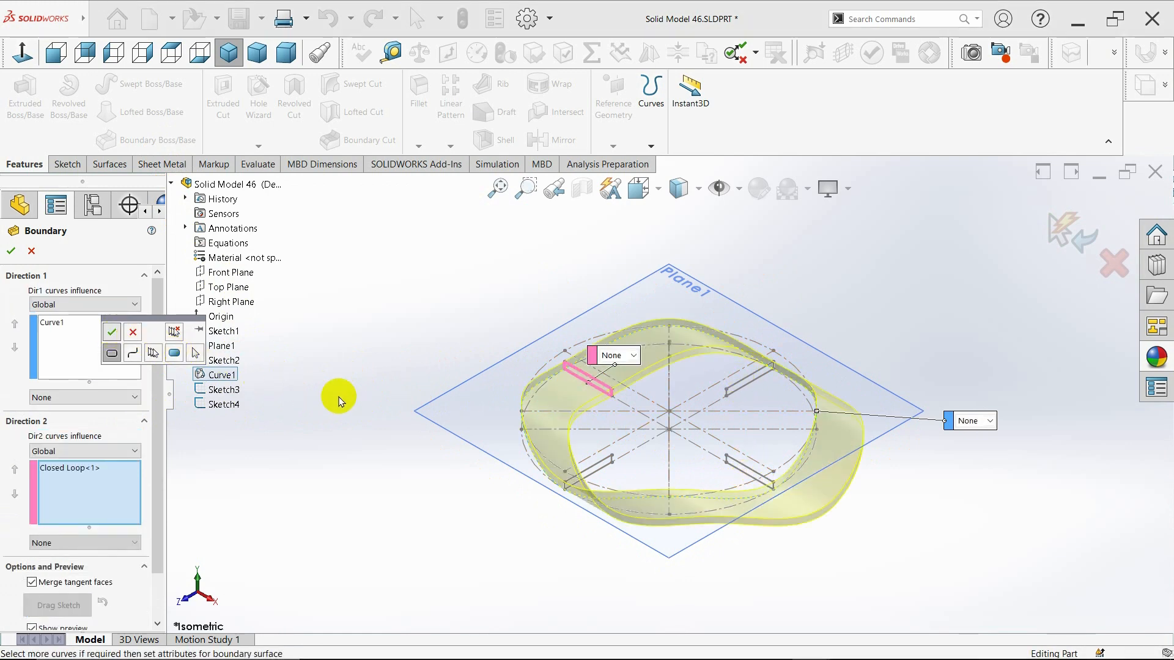
{"action": "left_click", "coordinate": [742, 384]}
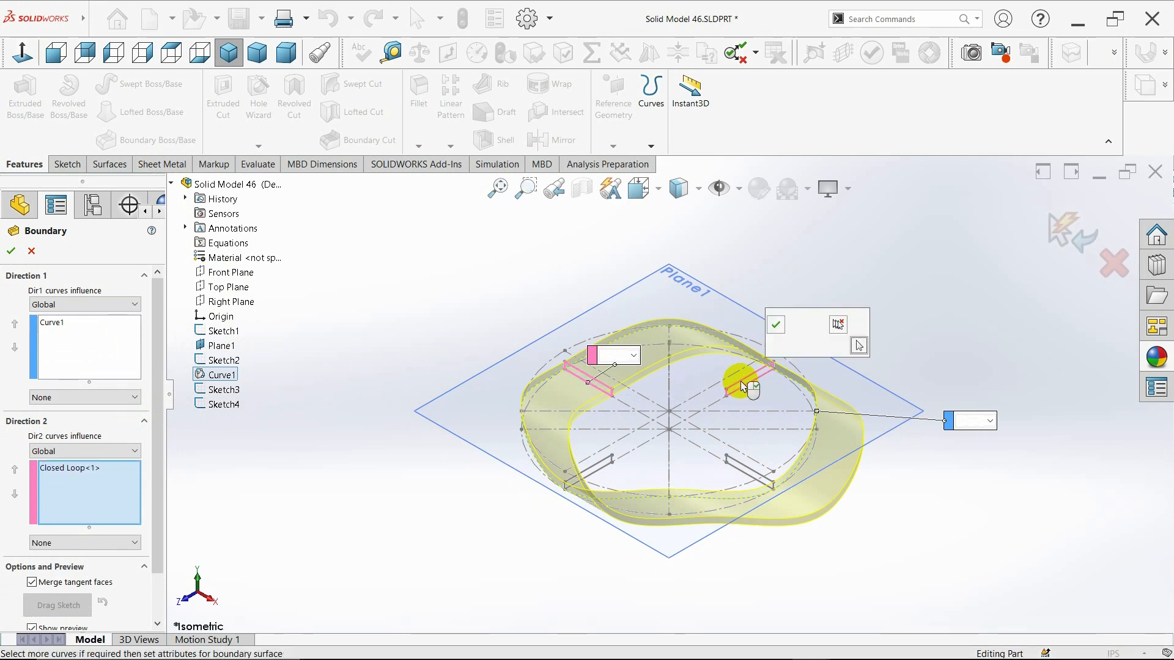
{"action": "left_click", "coordinate": [774, 326]}
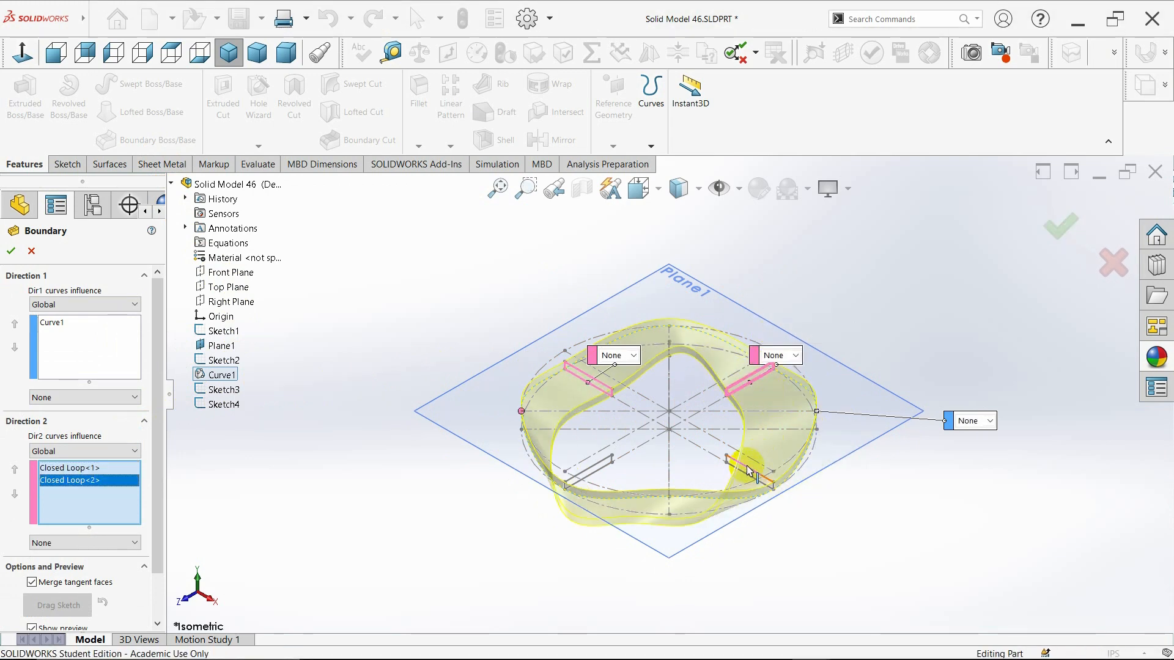
{"action": "left_click", "coordinate": [758, 476]}
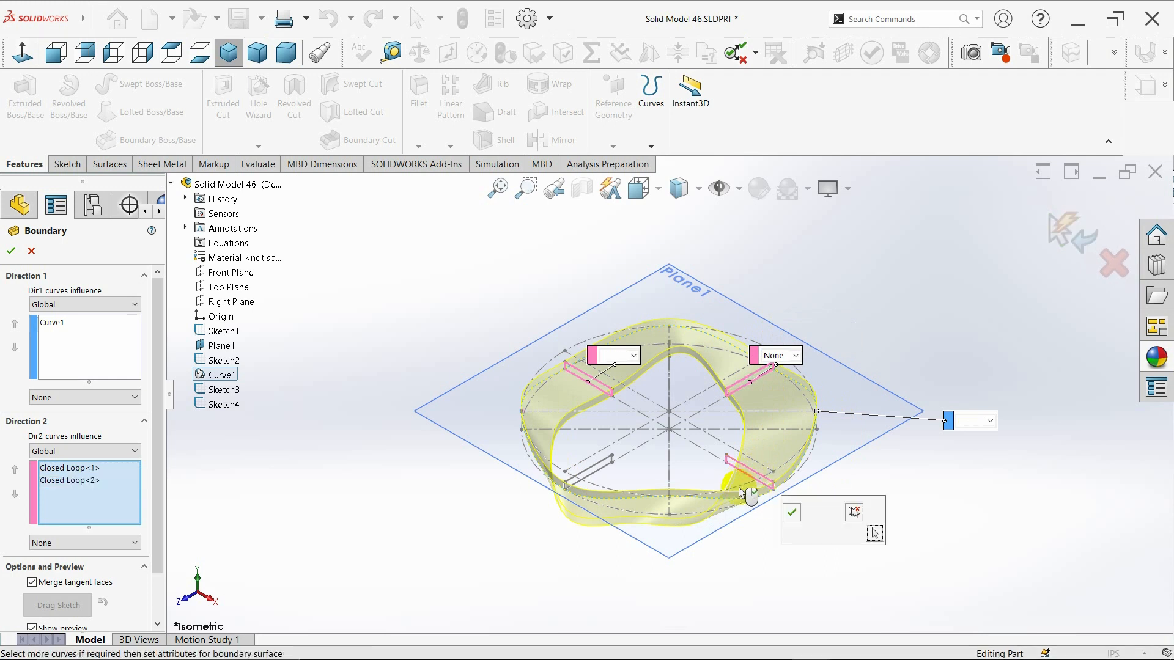
{"action": "left_click", "coordinate": [601, 477]}
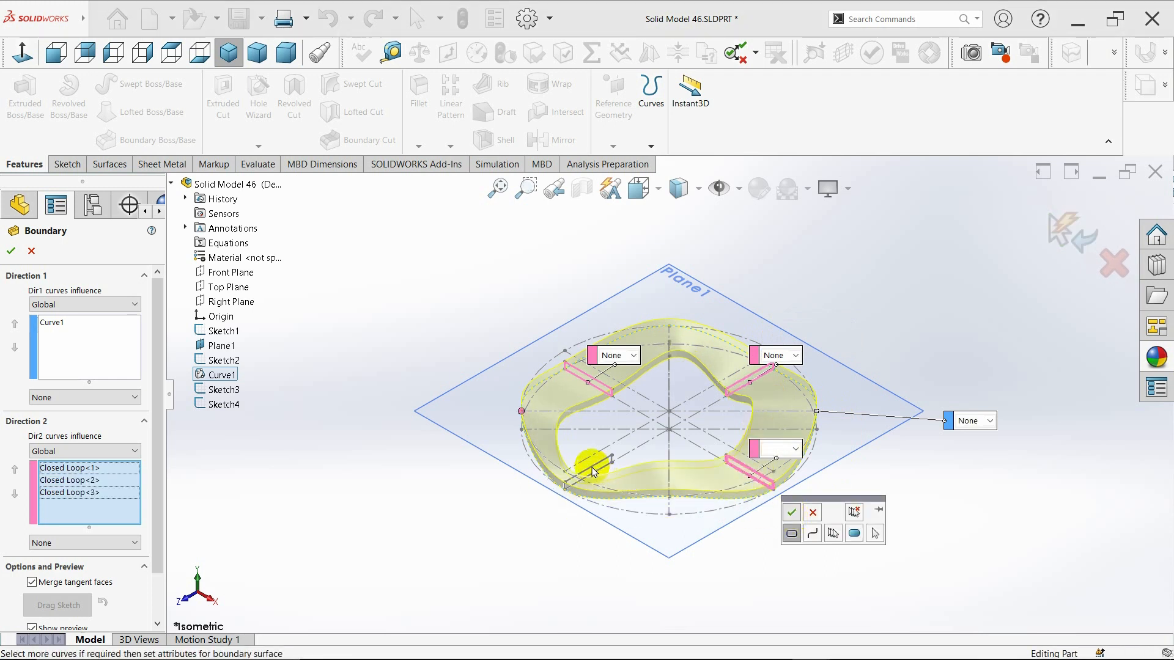
{"action": "left_click", "coordinate": [594, 469]}
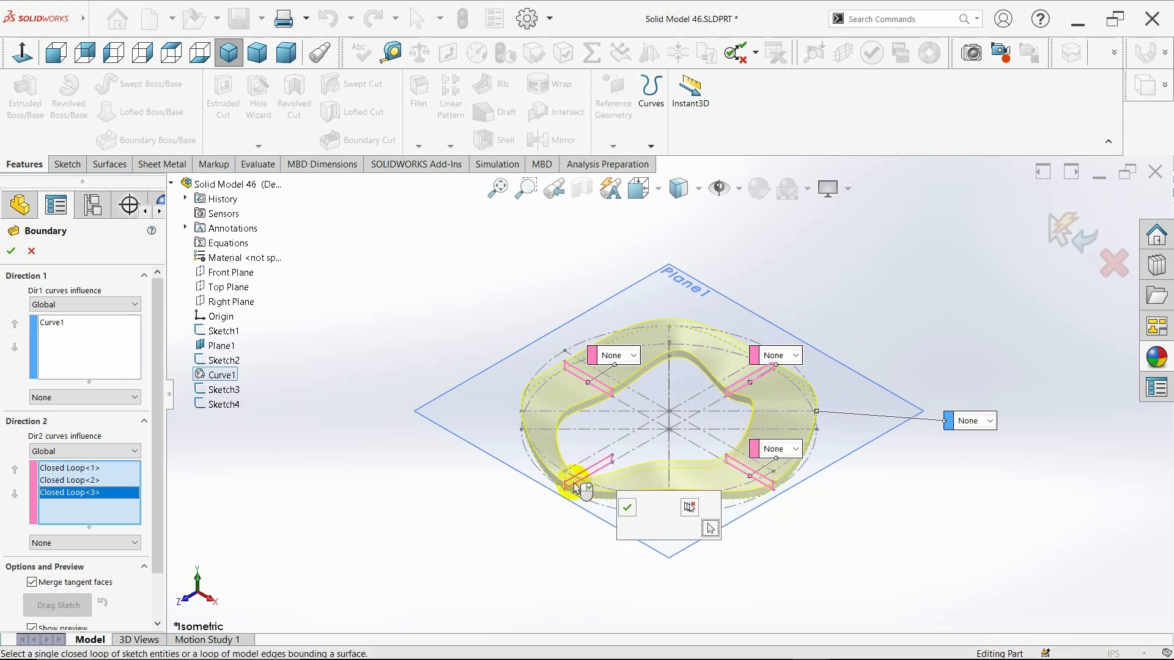
{"action": "left_click", "coordinate": [626, 509]}
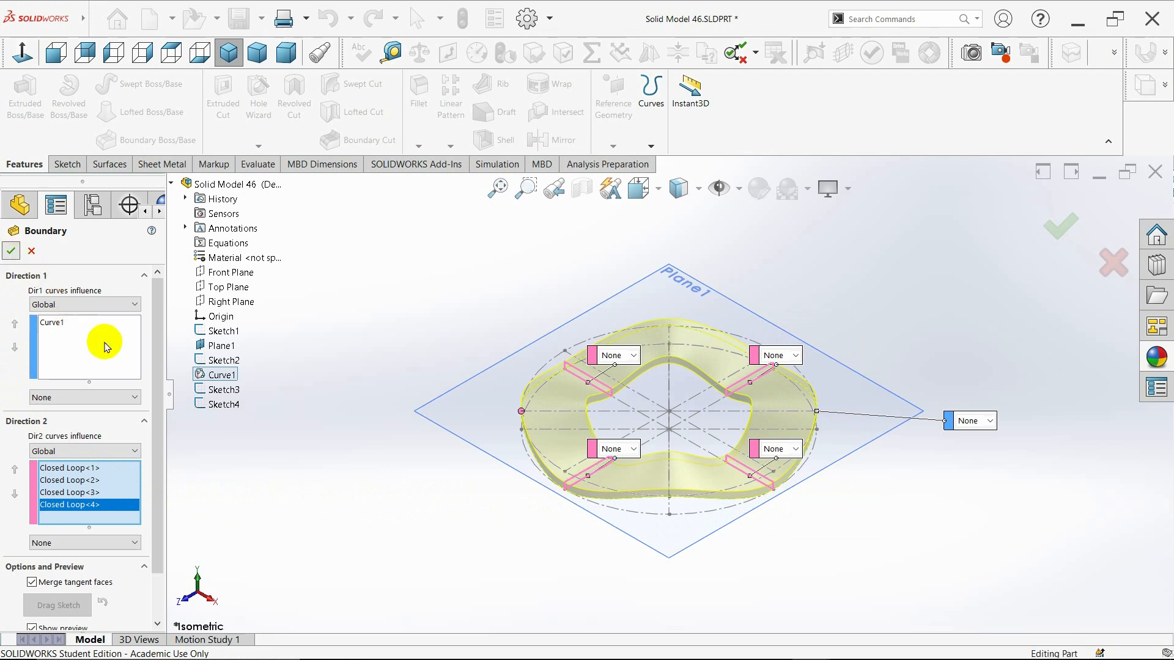
{"action": "middle_click_drag", "start_coordinate": [427, 496], "coordinate": [431, 451]}
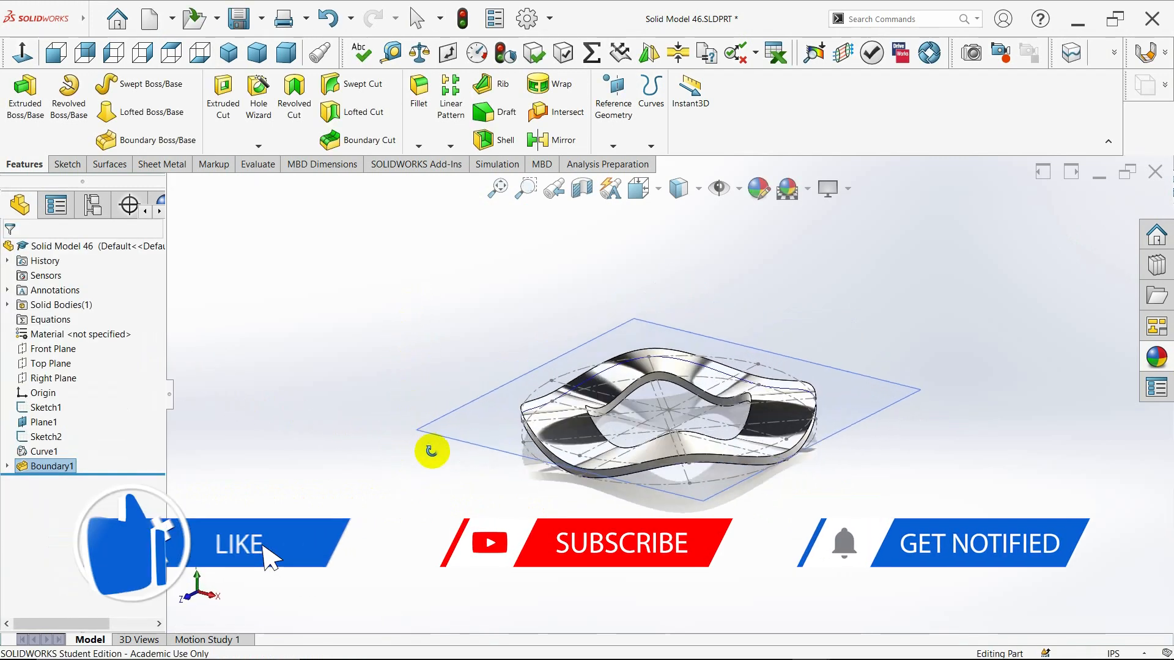
{"action": "left_click", "coordinate": [229, 53]}
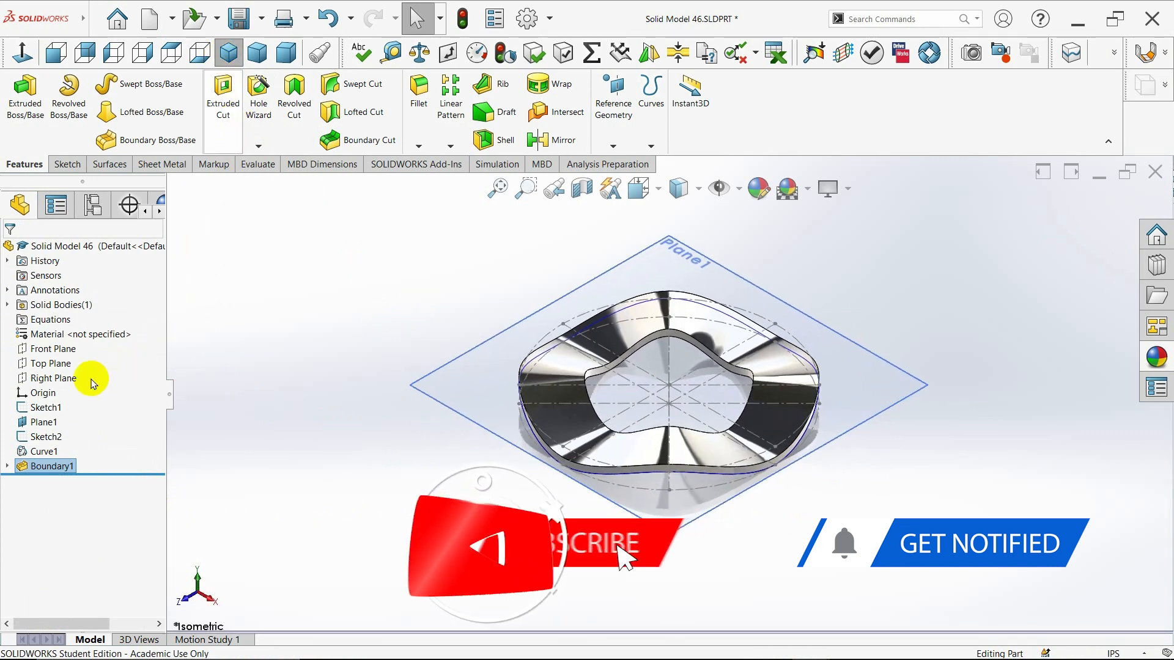
Hide Plane1, Sketch2, Sketch1 and Curve1 so only the solid body is displayed in isometric view
{"action": "right_click", "coordinate": [43, 422]}
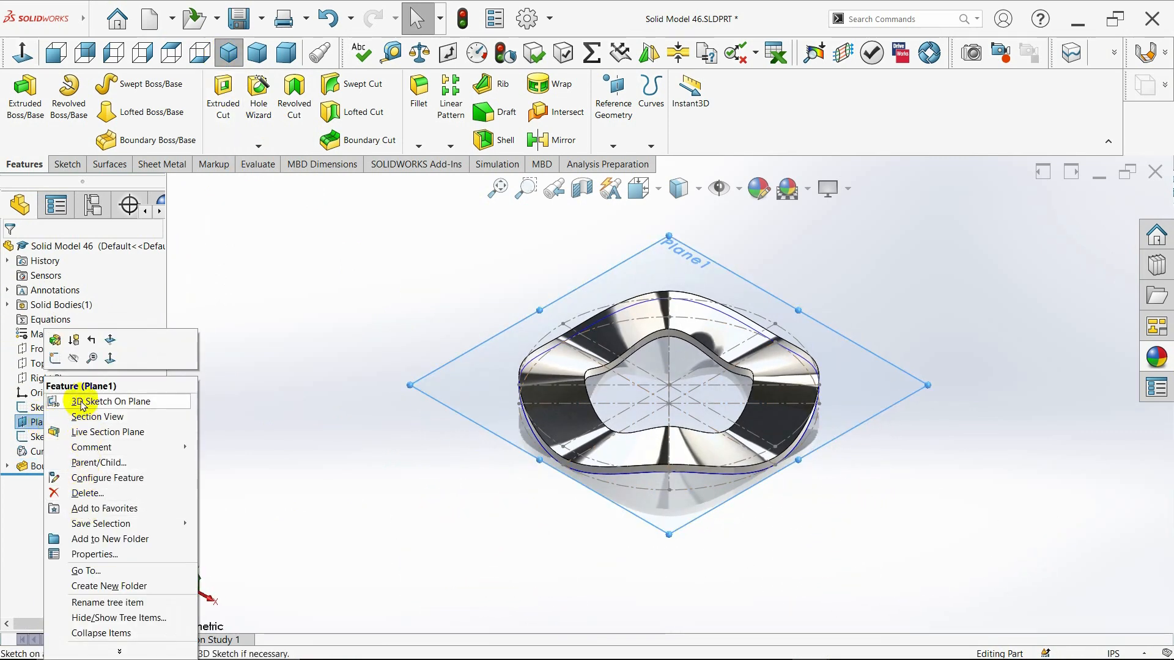
{"action": "left_click", "coordinate": [73, 358]}
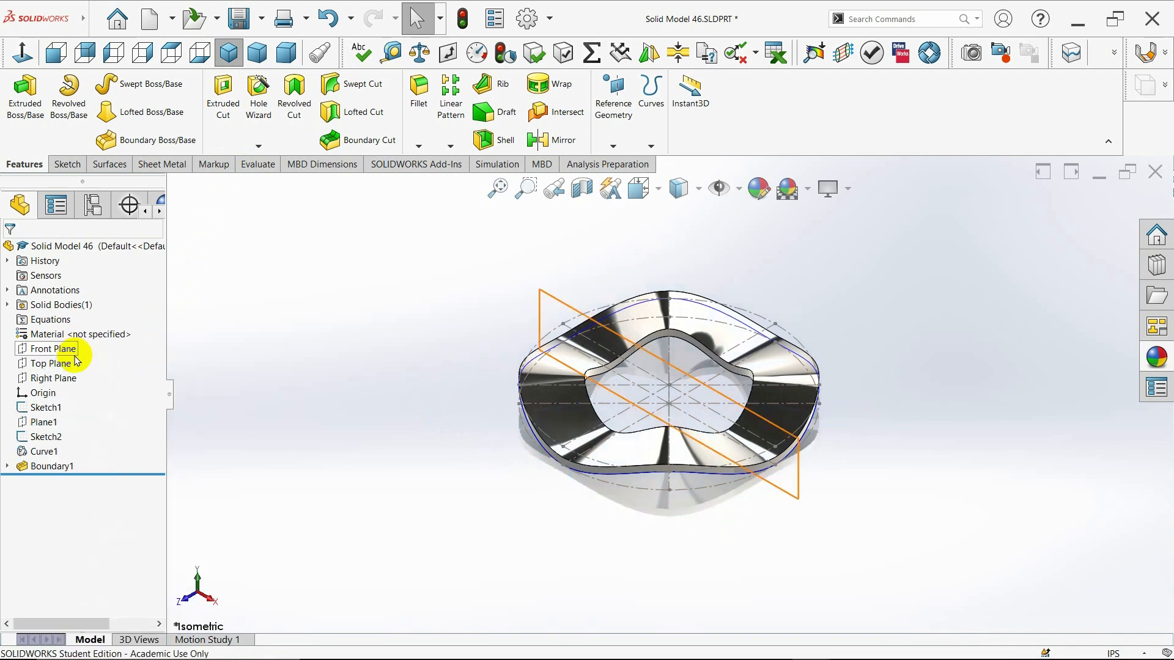
{"action": "right_click", "coordinate": [37, 438]}
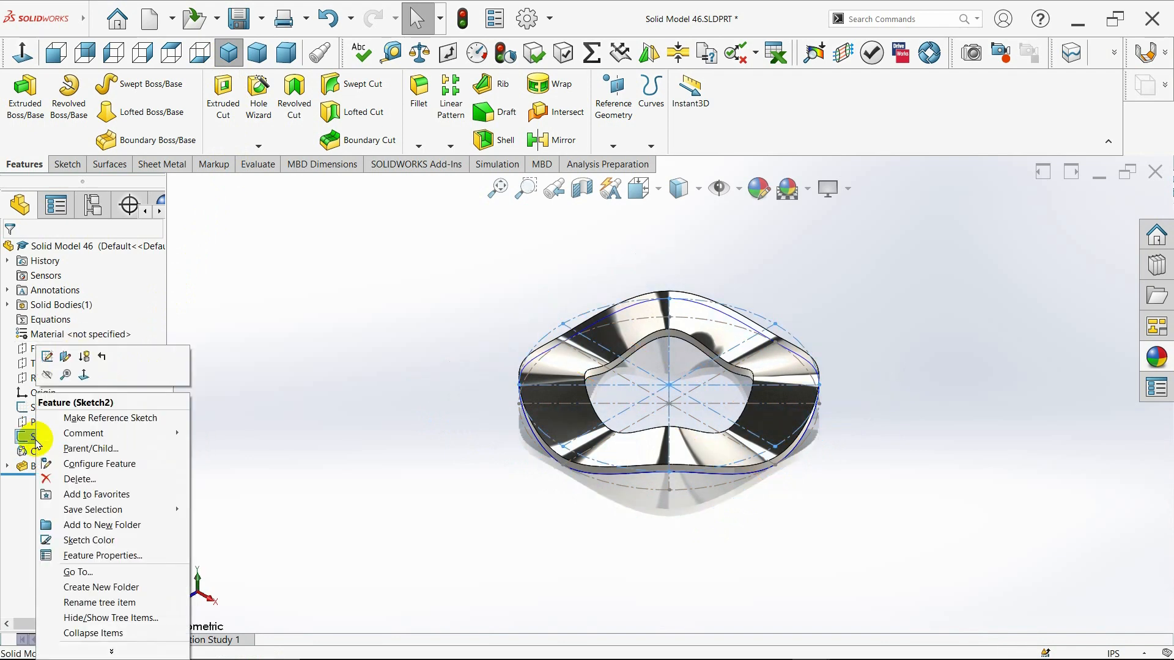
{"action": "left_click", "coordinate": [48, 375]}
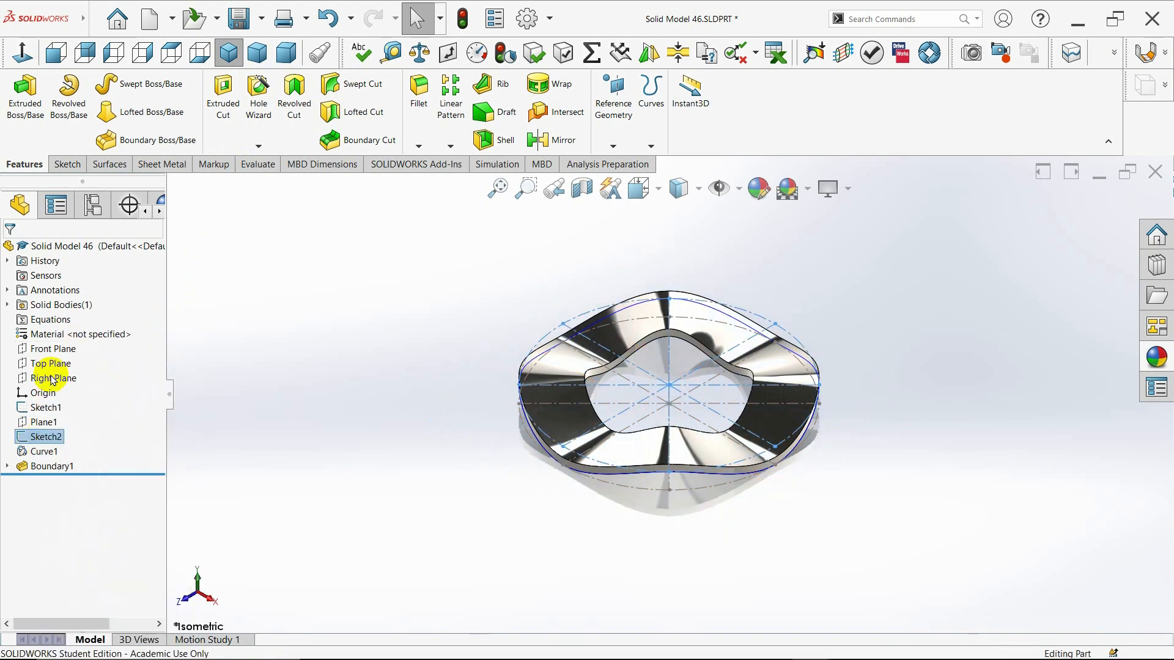
{"action": "right_click", "coordinate": [49, 409]}
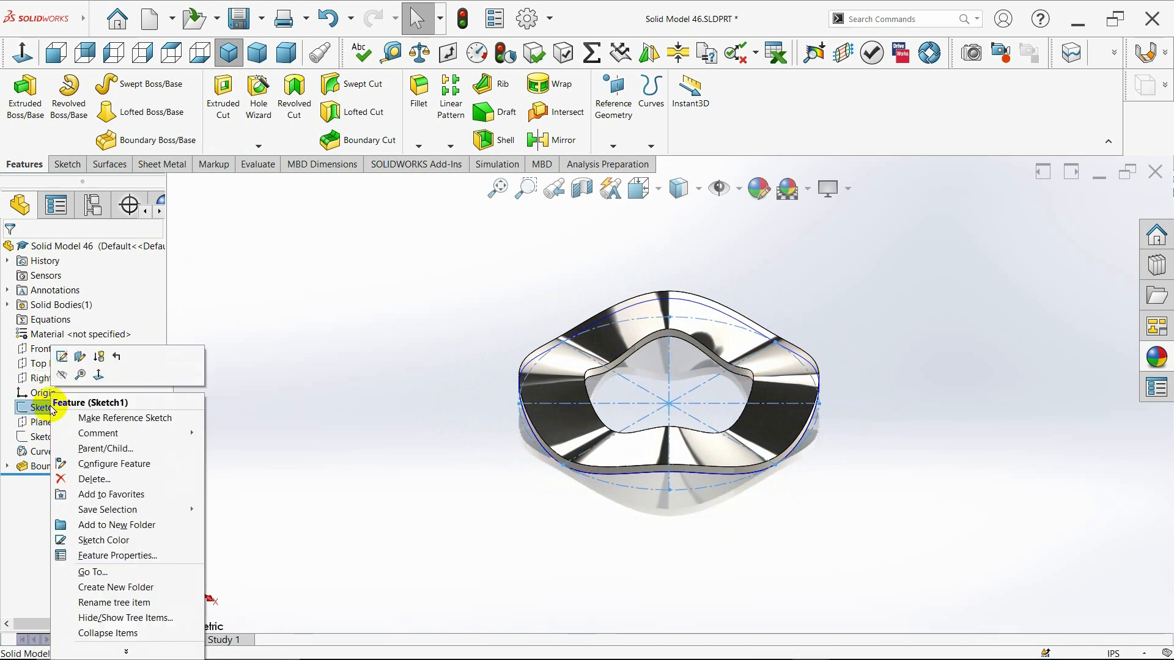
{"action": "left_click", "coordinate": [63, 376]}
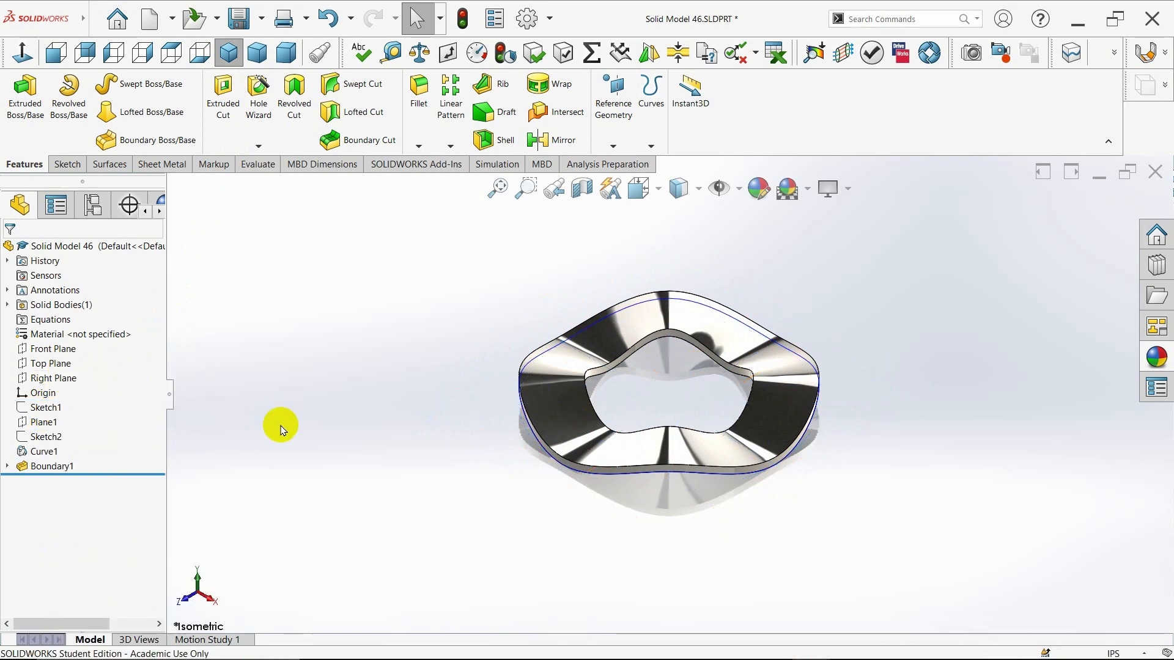
{"action": "right_click", "coordinate": [50, 457]}
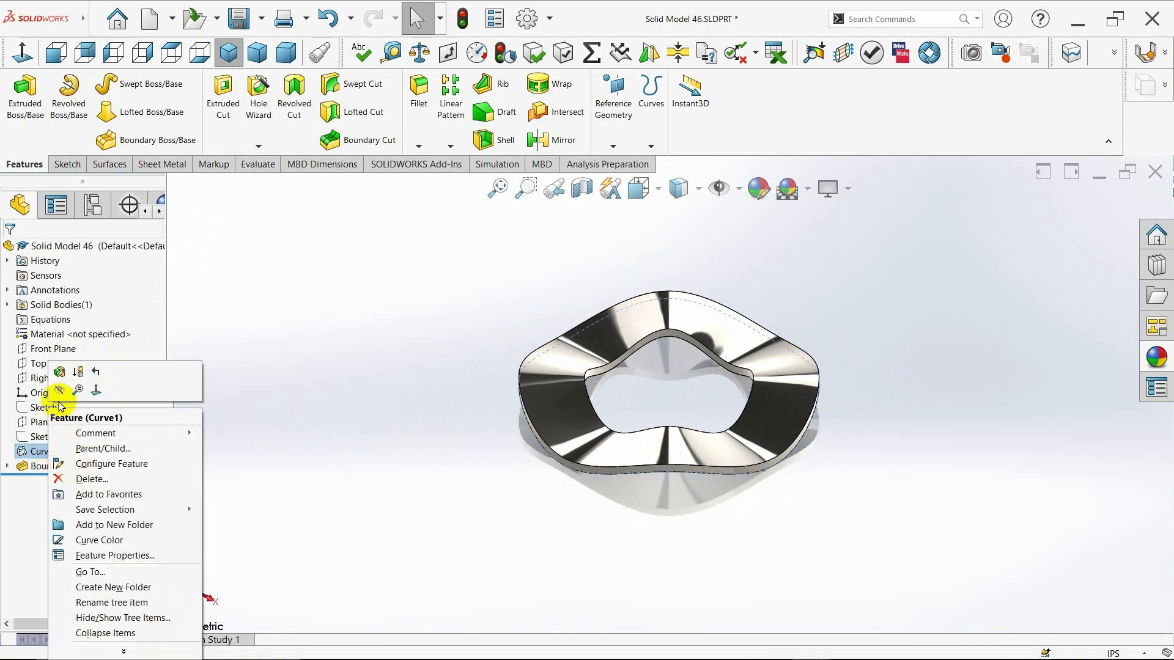
{"action": "left_click", "coordinate": [60, 390]}
{"action": "middle_click_drag", "start_coordinate": [422, 475], "coordinate": [464, 426]}
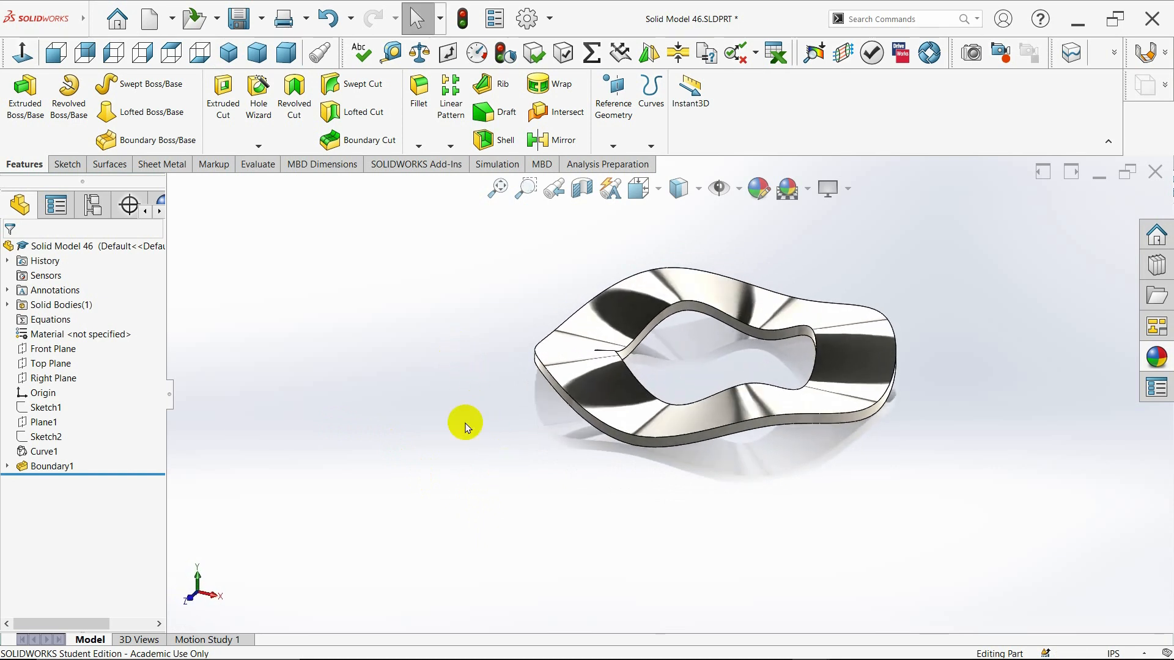
{"action": "left_click", "coordinate": [220, 51]}
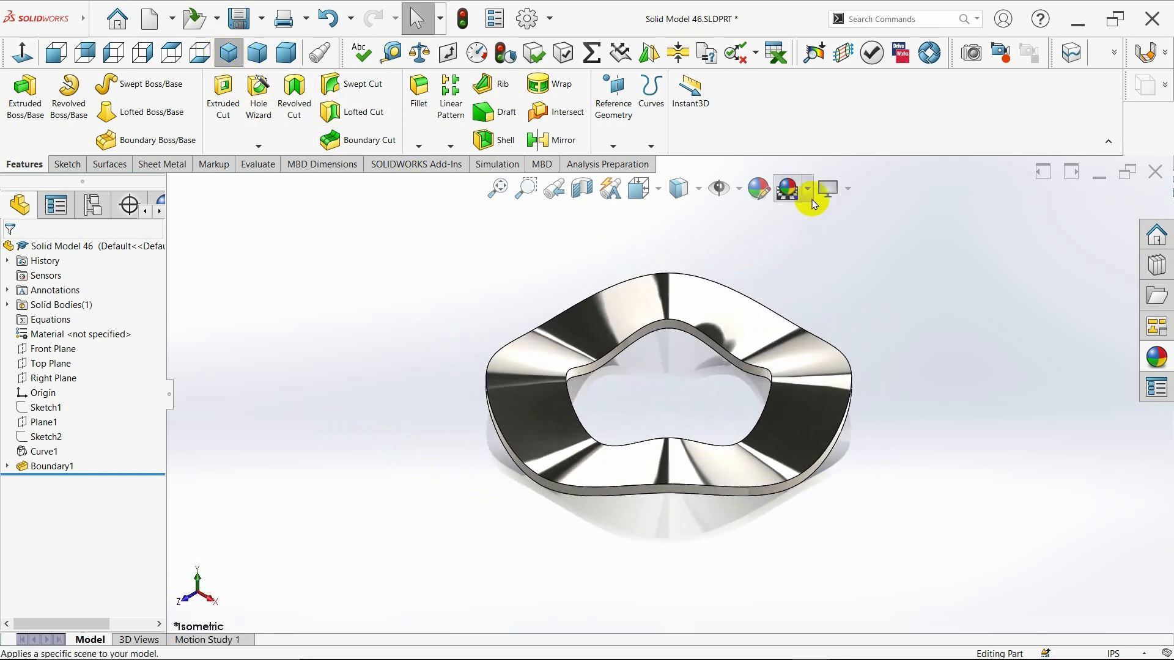
Try the shaded display style without edges and switch the model's shadows on and off again
{"action": "left_click", "coordinate": [699, 189]}
{"action": "left_click", "coordinate": [689, 249]}
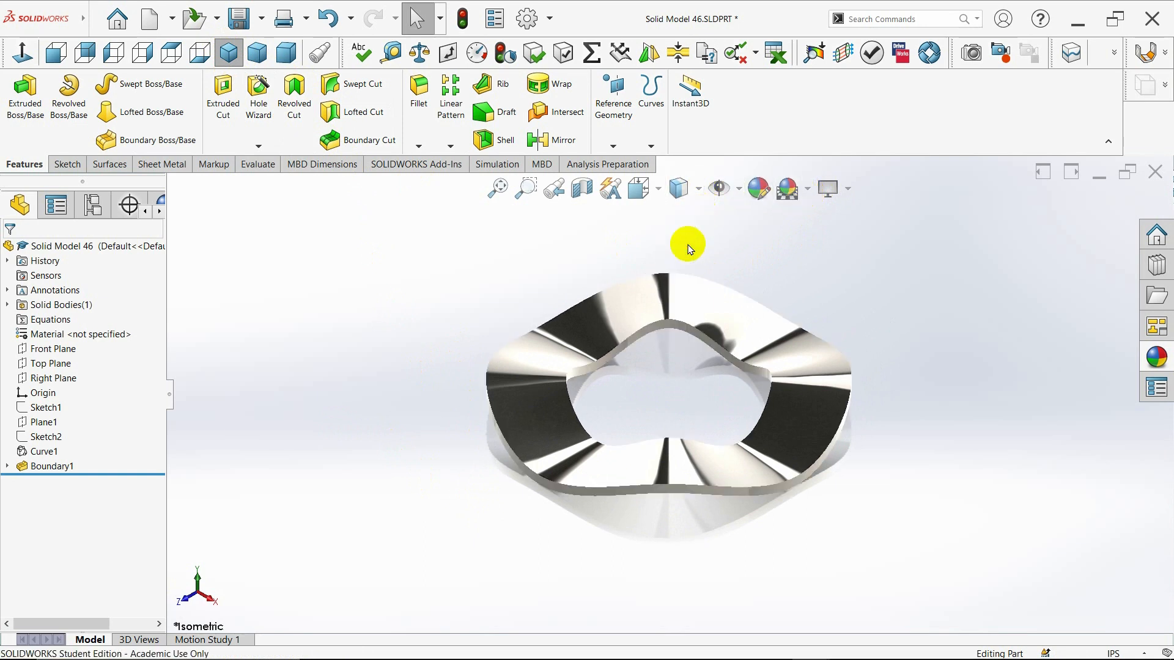
{"action": "left_click", "coordinate": [836, 191]}
{"action": "left_click", "coordinate": [857, 227]}
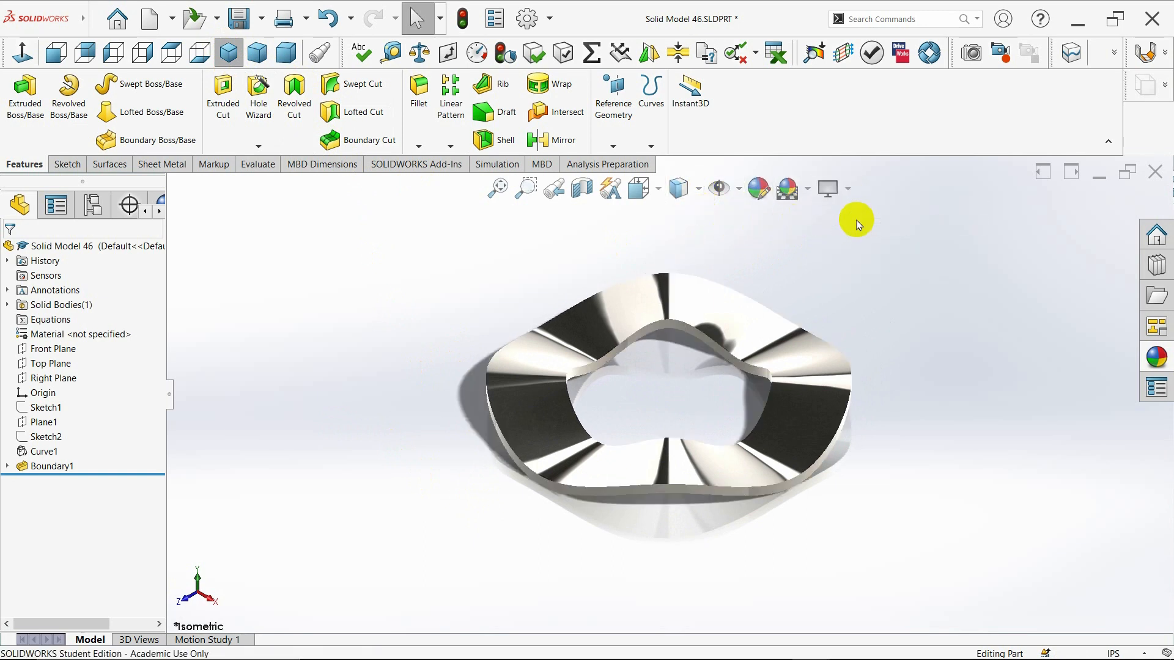
{"action": "left_click", "coordinate": [852, 193]}
{"action": "left_click", "coordinate": [856, 227]}
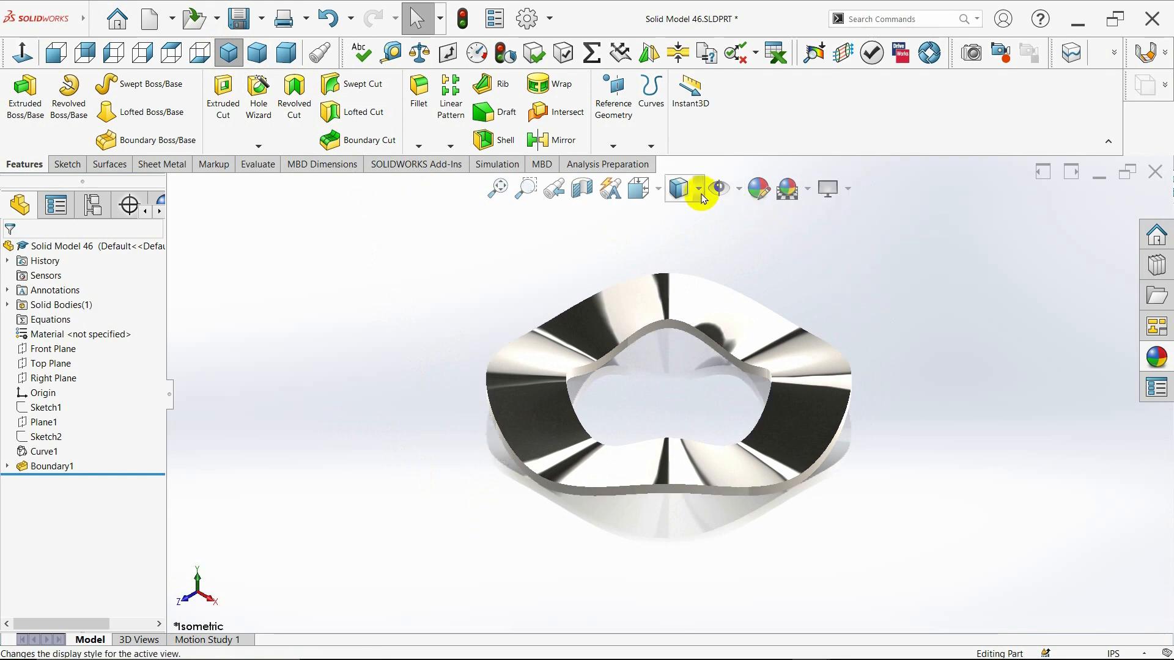
Apply the Plain White scene and set the display style to shaded with edges
{"action": "left_click", "coordinate": [806, 199]}
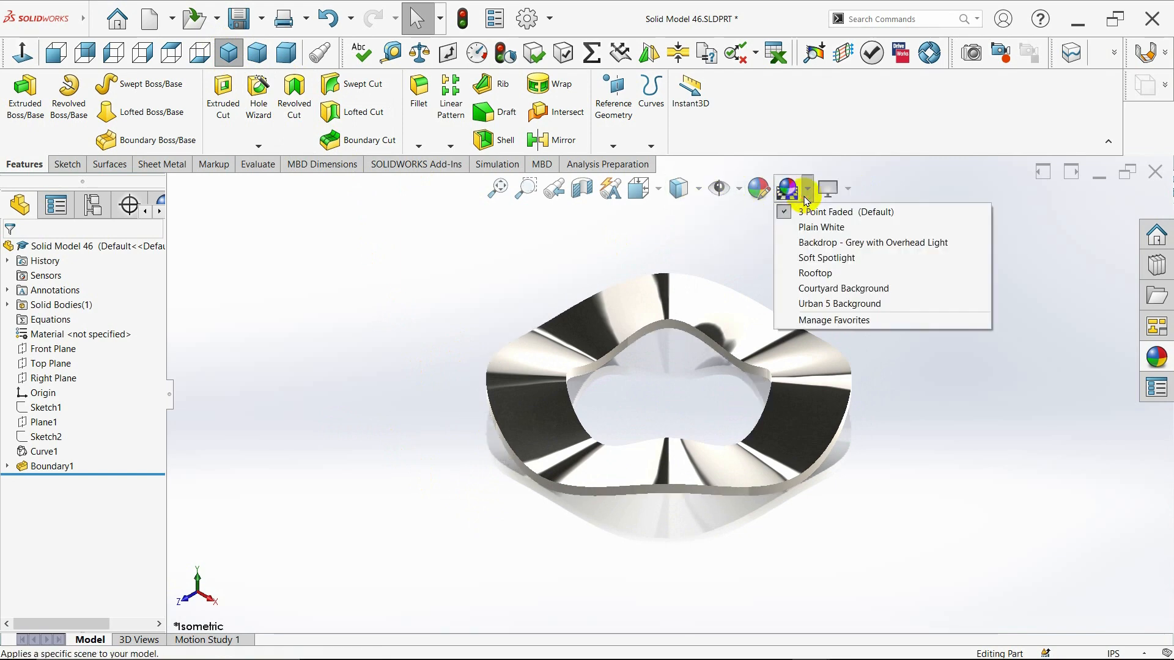
{"action": "left_click", "coordinate": [819, 228]}
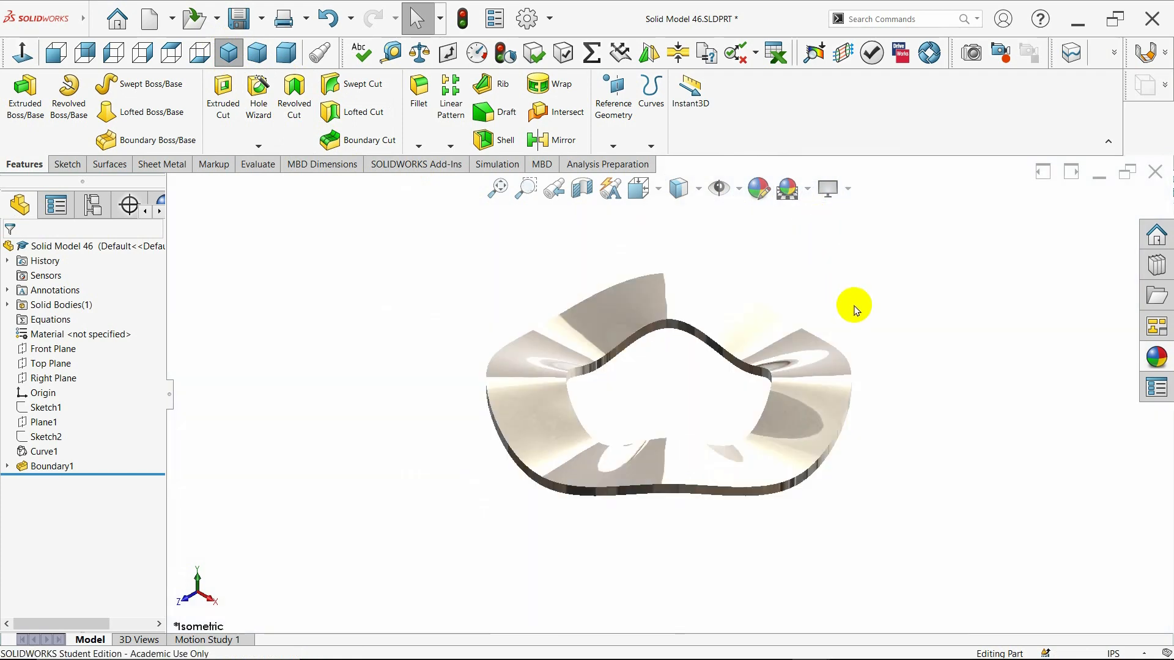
{"action": "left_click", "coordinate": [699, 189]}
{"action": "left_click", "coordinate": [687, 221]}
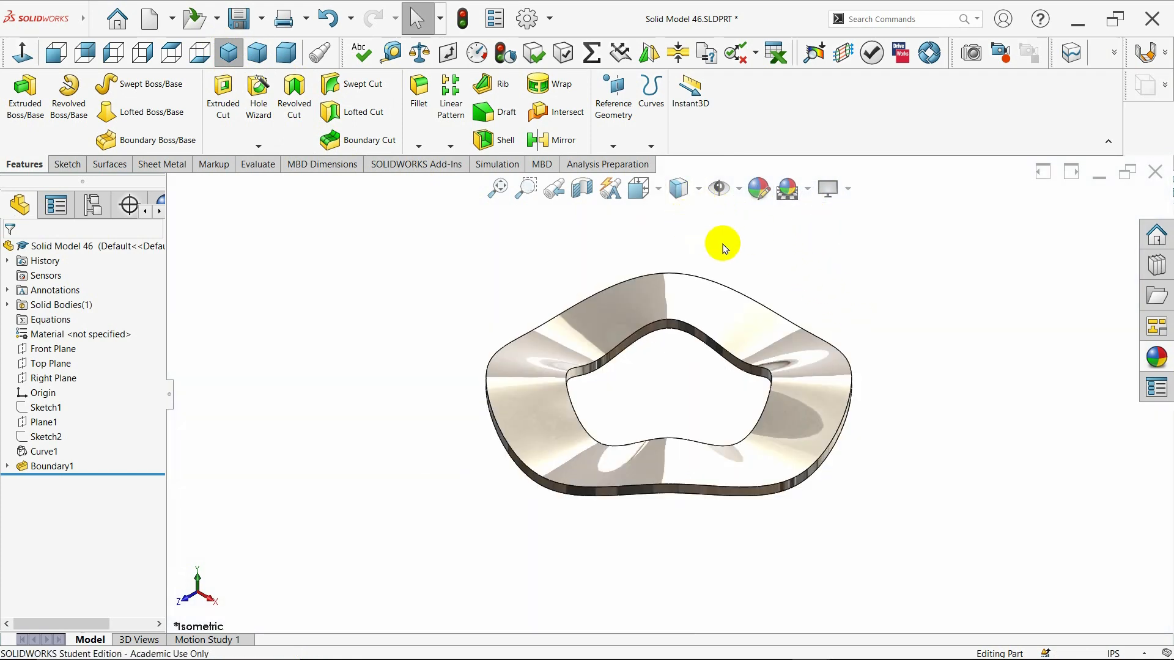
{"action": "middle_click_drag", "start_coordinate": [862, 398], "coordinate": [537, 262]}
{"action": "left_click", "coordinate": [228, 53]}
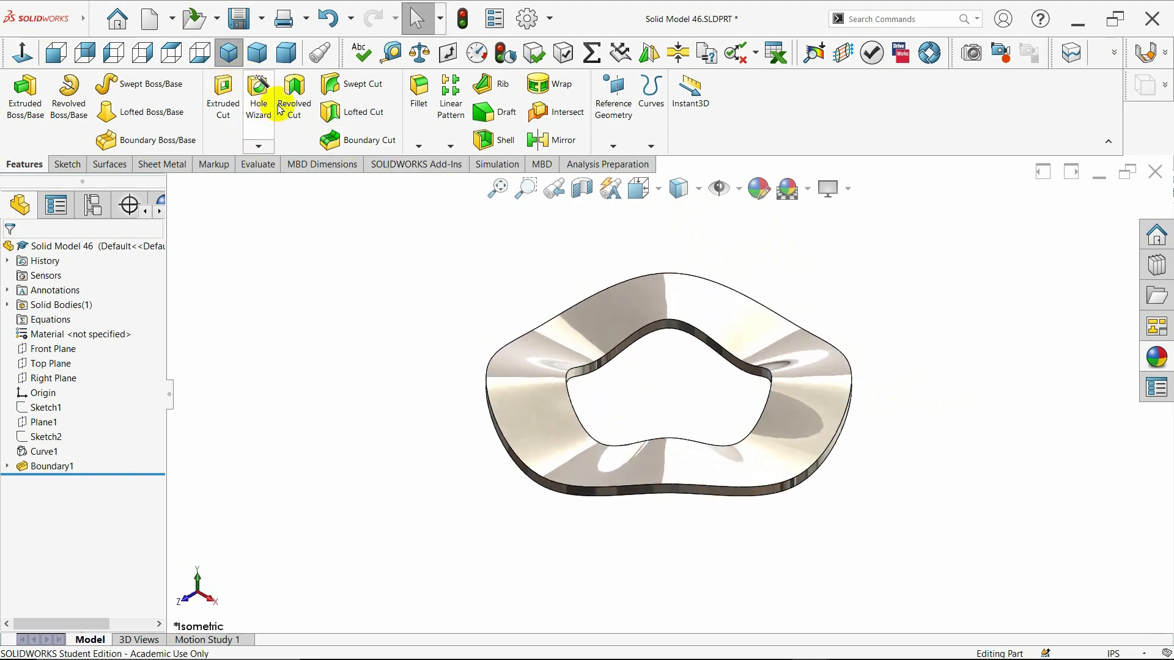
Apply a planar section view through the ring on the Front Plane, offset about -0.14 in, and inspect the cut
{"action": "left_click", "coordinate": [583, 192]}
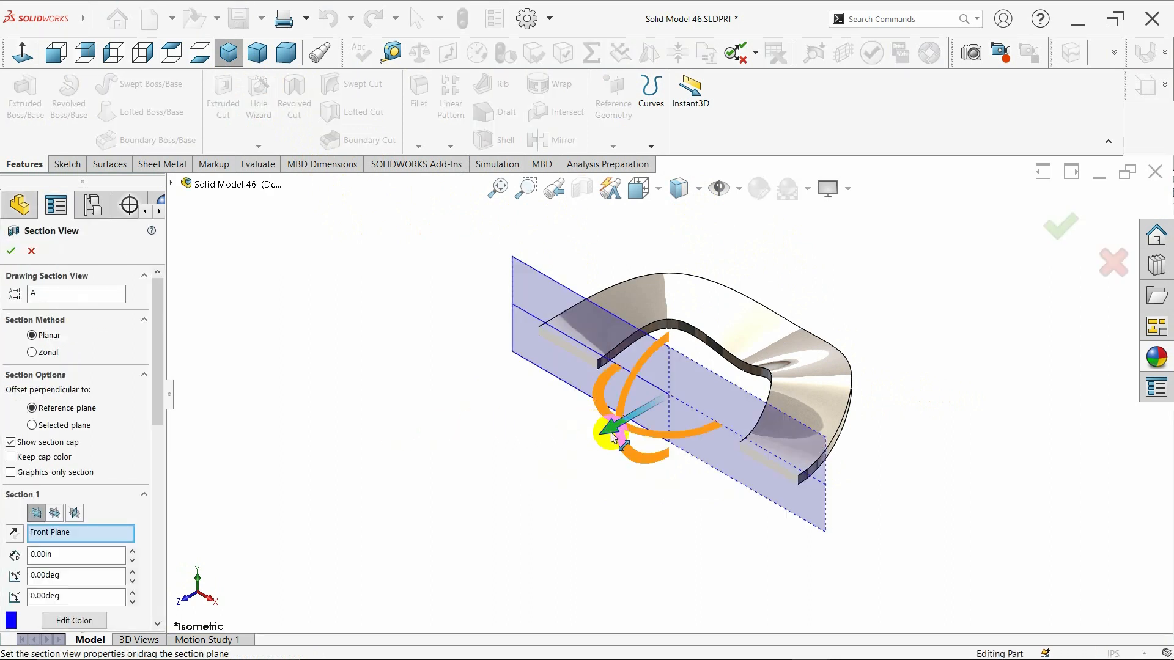
{"action": "left_click_drag", "start_coordinate": [615, 433], "coordinate": [638, 428]}
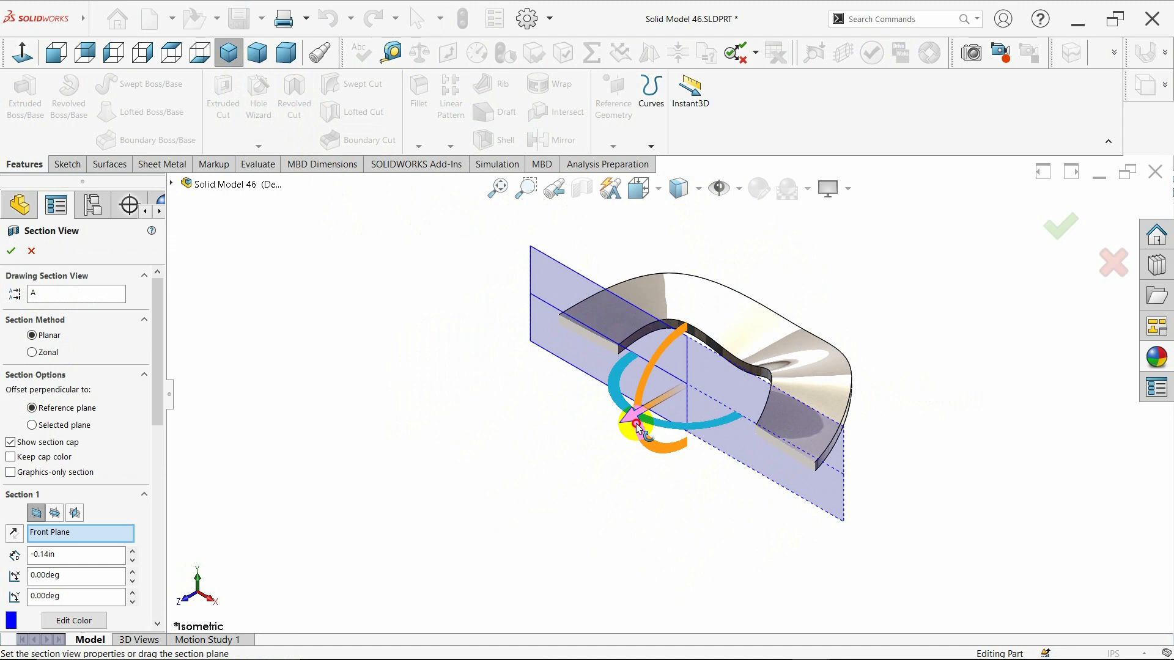
{"action": "left_click", "coordinate": [11, 252]}
{"action": "middle_click_drag", "start_coordinate": [653, 437], "coordinate": [445, 228]}
{"action": "left_click", "coordinate": [229, 52]}
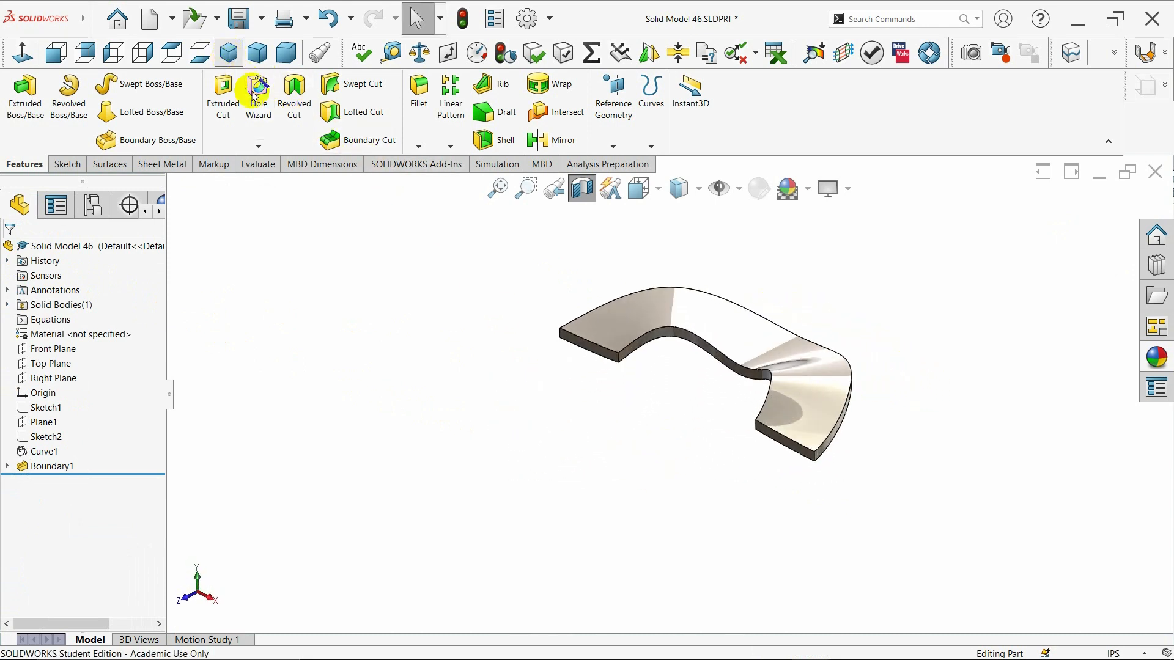
Turn off the section view and start a fillet on the ring's upper face with a radius of 0.05 in
{"action": "left_click", "coordinate": [554, 188]}
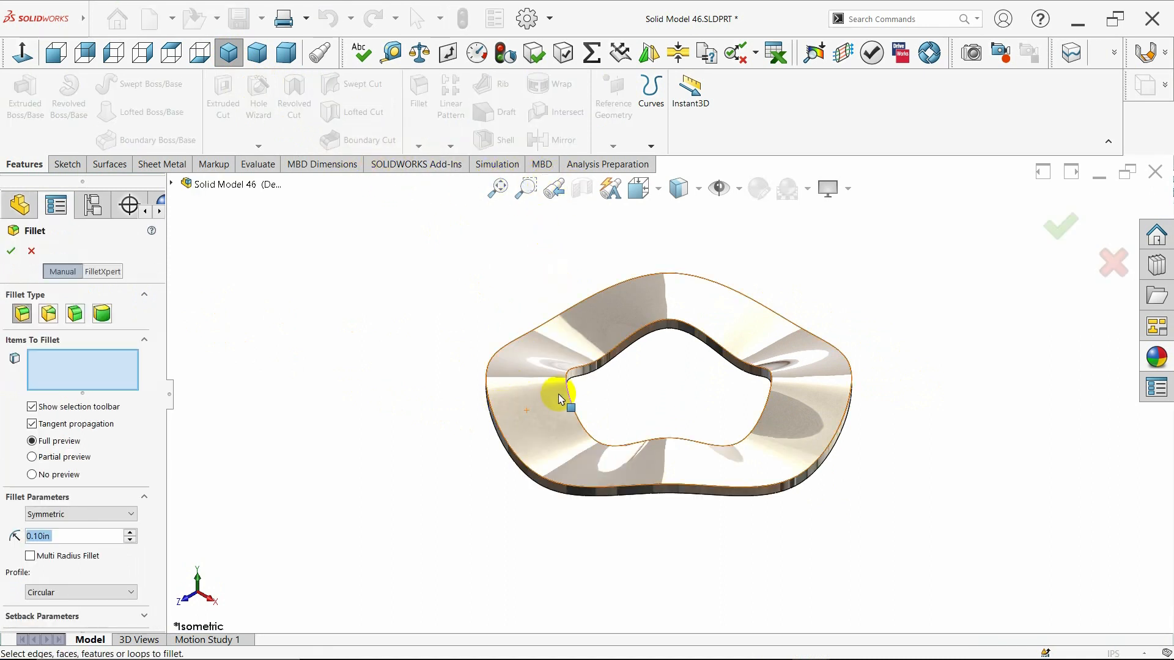
{"action": "left_click", "coordinate": [536, 396]}
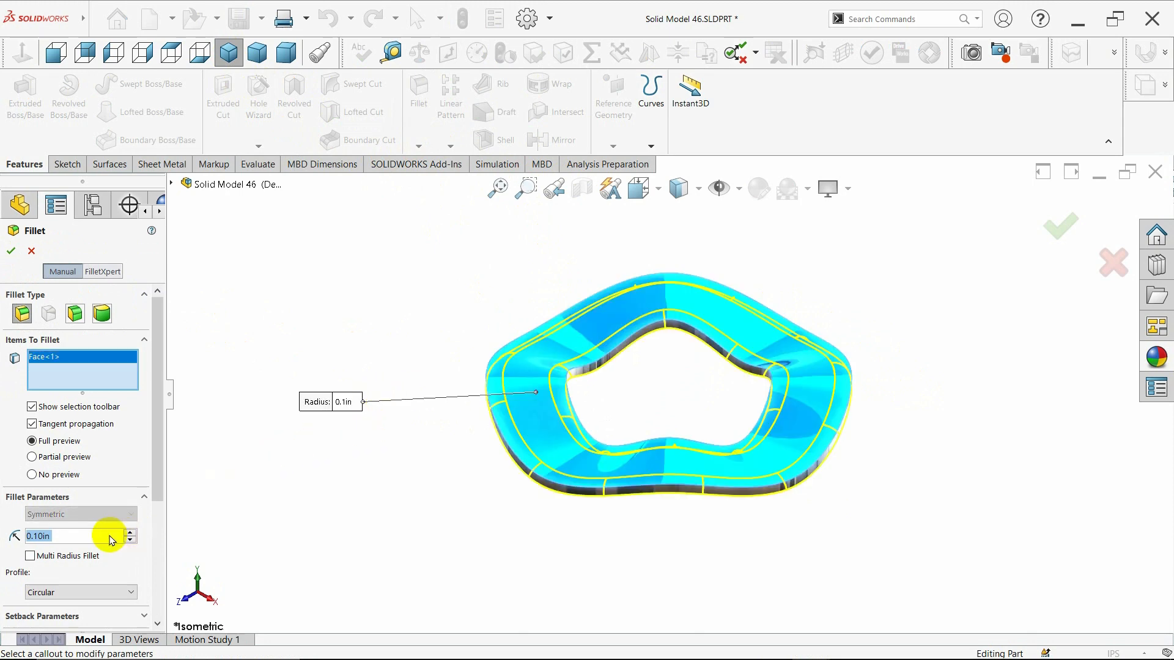
{"action": "key", "text": "BackSpace"}
{"action": "type", "text": "."}
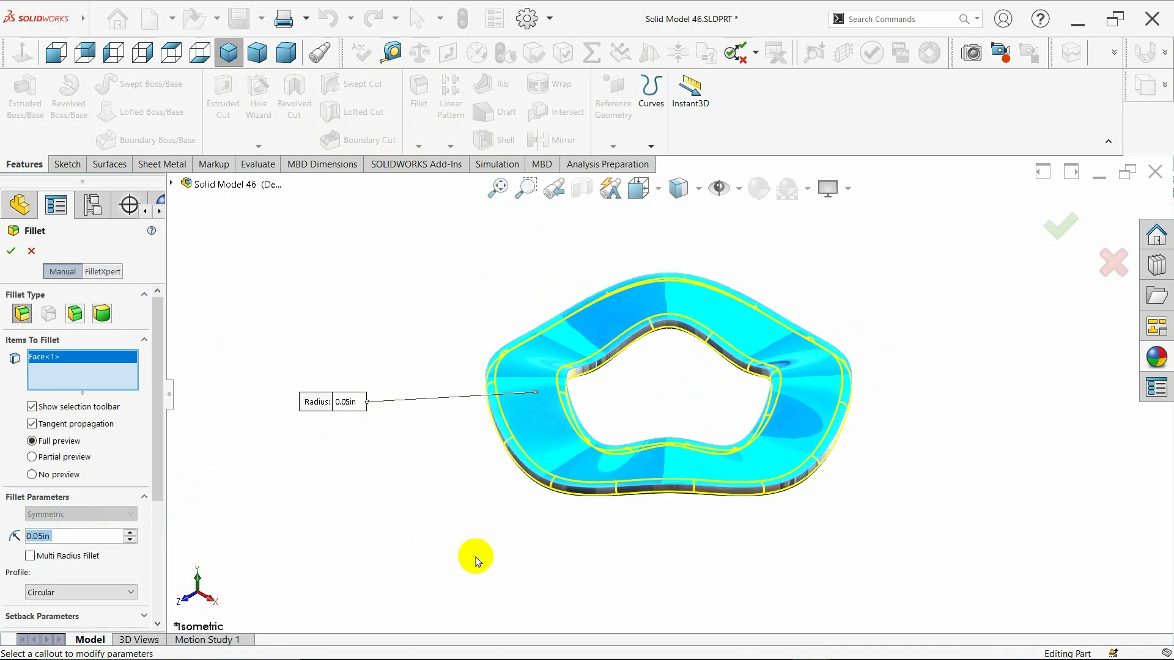
{"action": "middle_click_drag", "start_coordinate": [472, 556], "coordinate": [397, 479]}
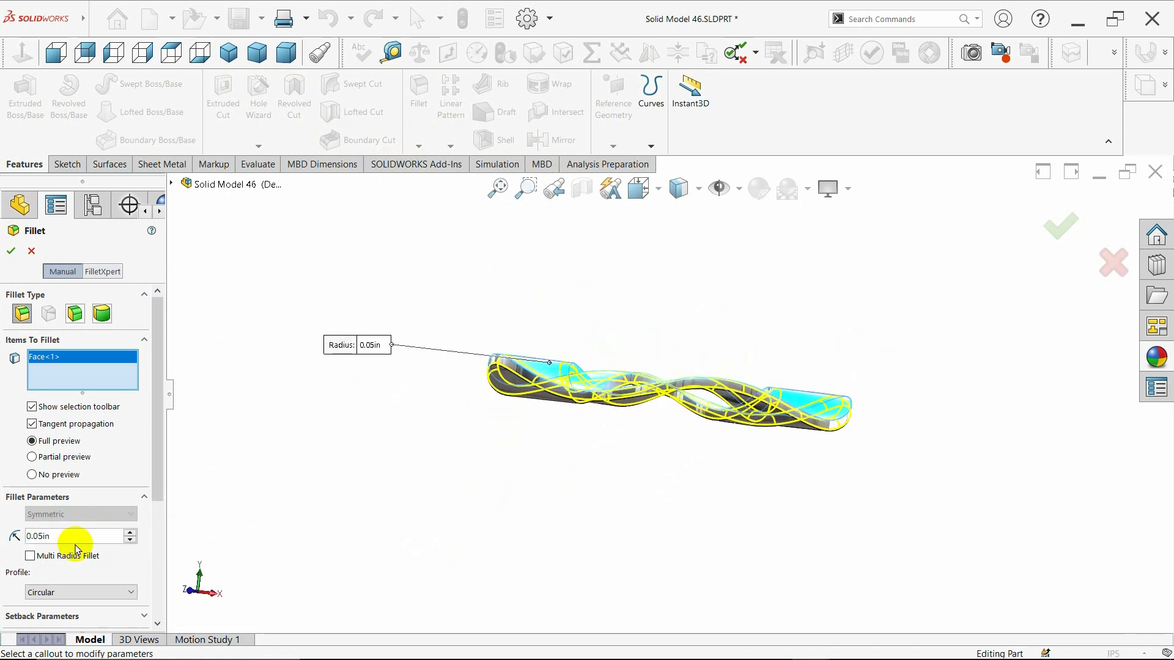
Set the fillet radius to 0.01 in, add the ring's underside face, and create the fillet
{"action": "key", "text": "BackSpace"}
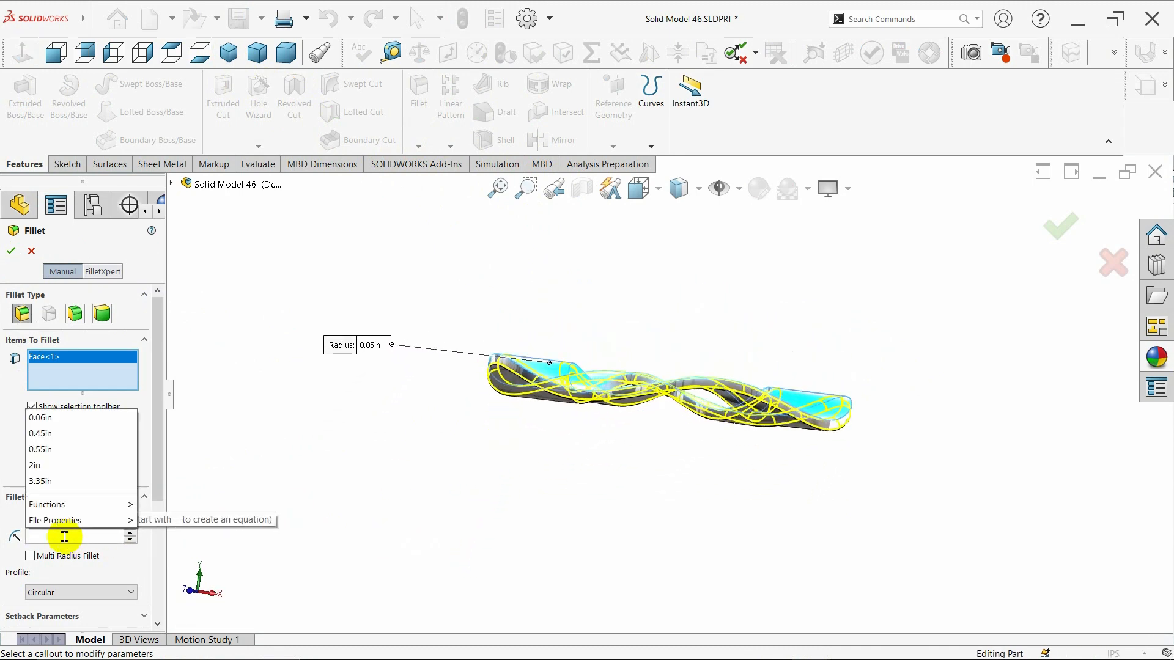
{"action": "type", "text": ".01"}
{"action": "key", "text": "Return"}
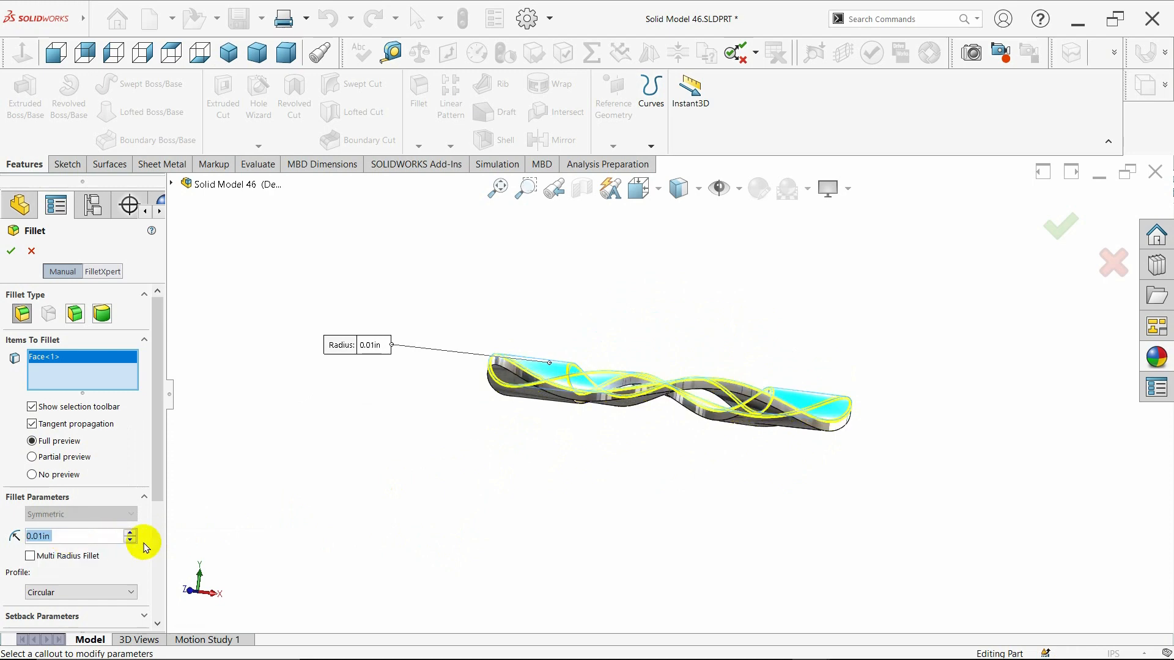
{"action": "middle_click_drag", "start_coordinate": [563, 462], "coordinate": [565, 351]}
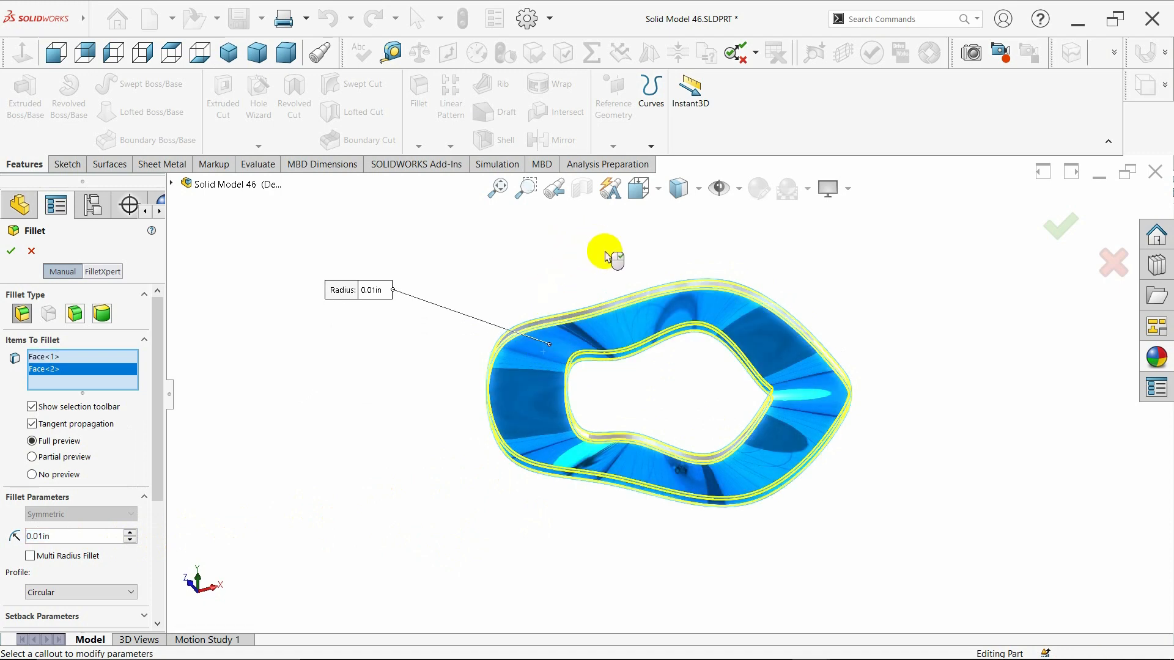
{"action": "middle_click_drag", "start_coordinate": [606, 257], "coordinate": [568, 438]}
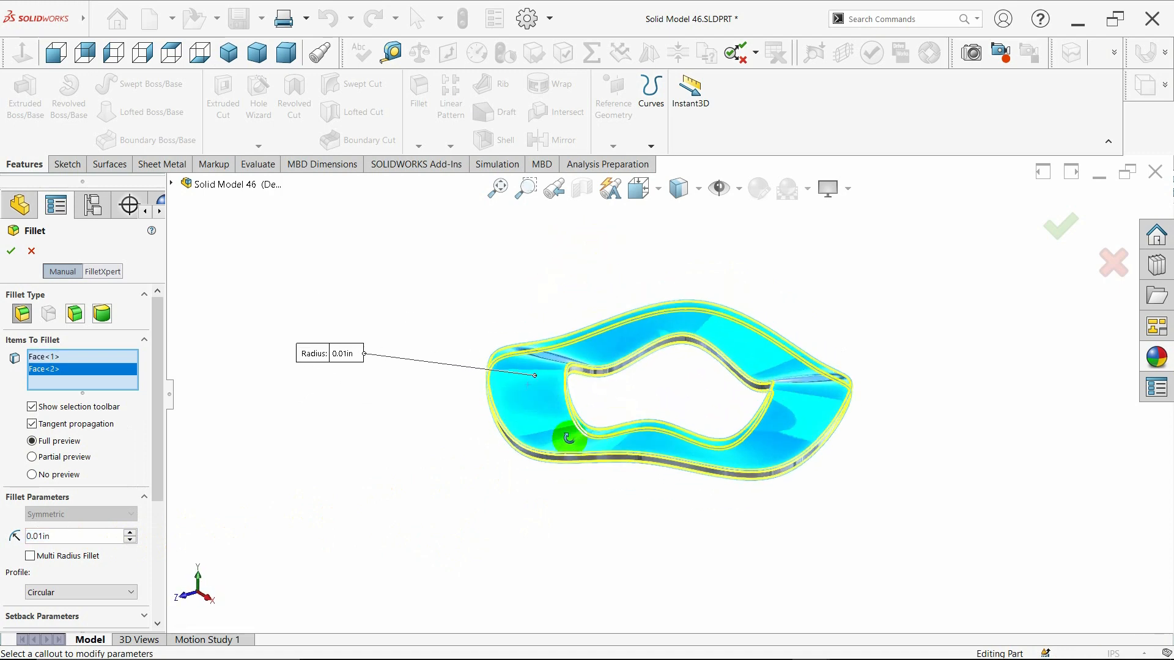
{"action": "left_click", "coordinate": [11, 252]}
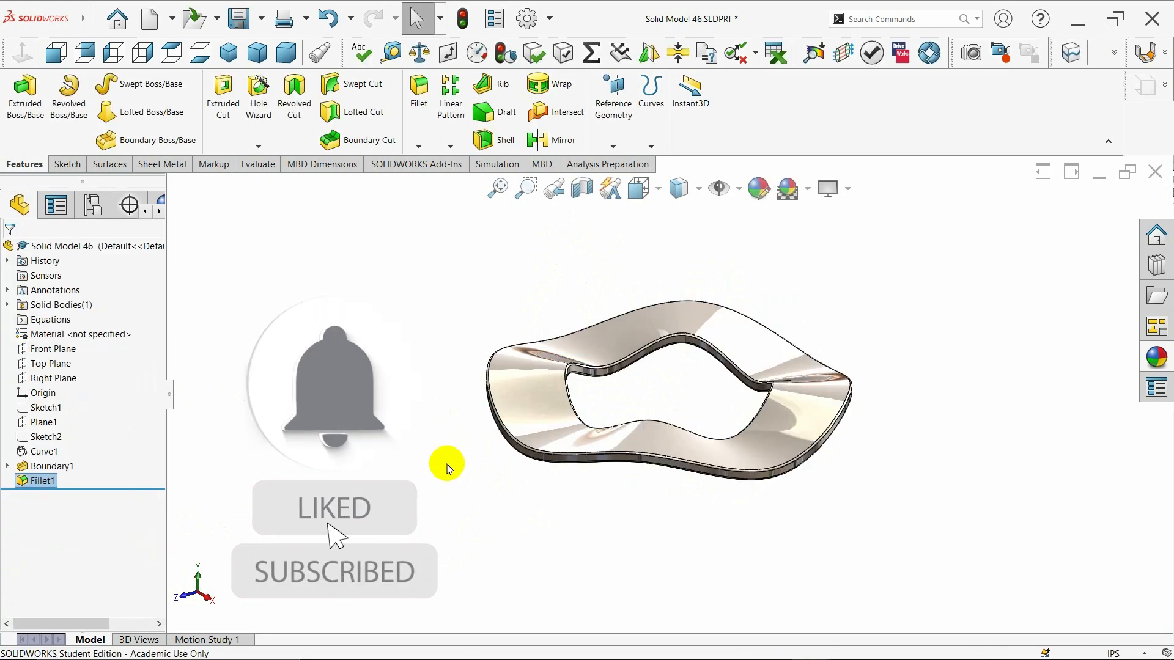
Edit the ring's fillet feature to a radius of 0.025 in
{"action": "mouse_move", "coordinate": [450, 464]}
{"action": "middle_mouse_down"}
{"action": "mouse_move", "coordinate": [378, 461]}
{"action": "mouse_move", "coordinate": [448, 447]}
{"action": "middle_mouse_up"}
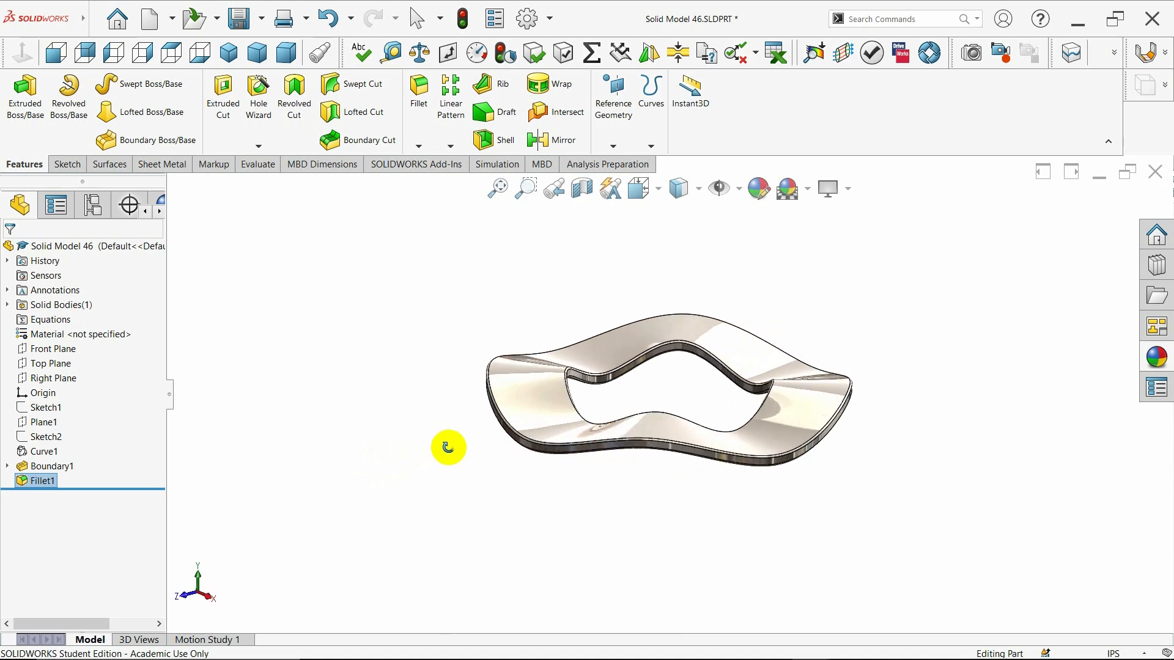
{"action": "right_click", "coordinate": [31, 487]}
{"action": "left_click", "coordinate": [38, 355]}
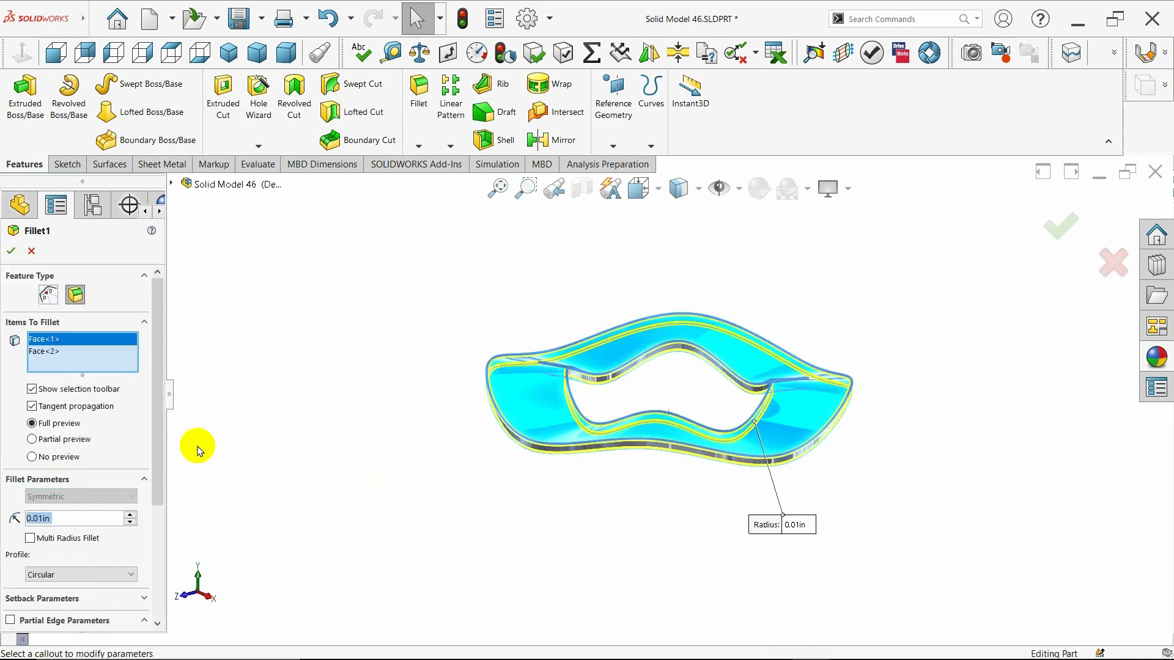
{"action": "key", "text": "BackSpace"}
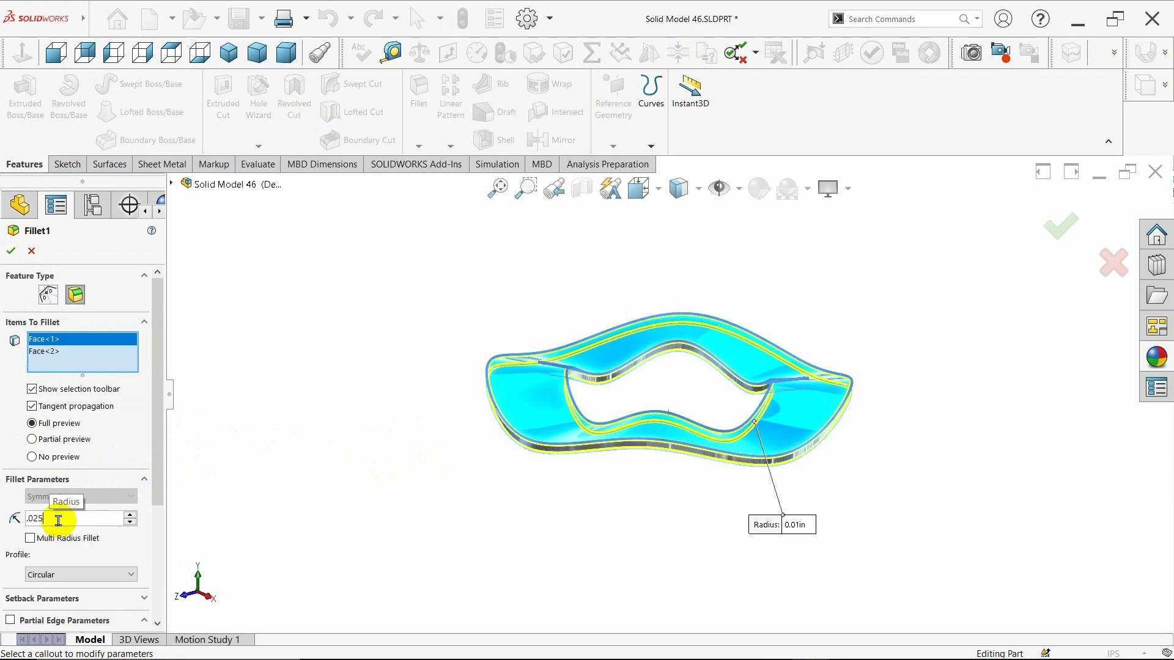
{"action": "type", "text": ".025"}
{"action": "key", "text": "Return"}
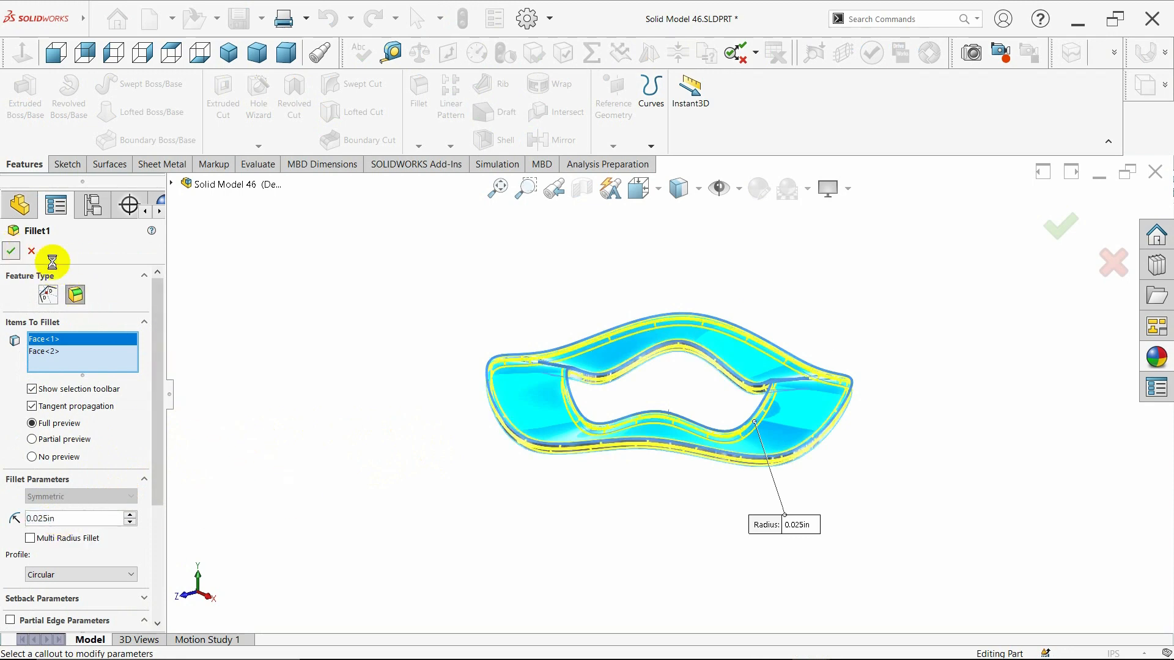
{"action": "middle_click_drag", "start_coordinate": [532, 477], "coordinate": [556, 375]}
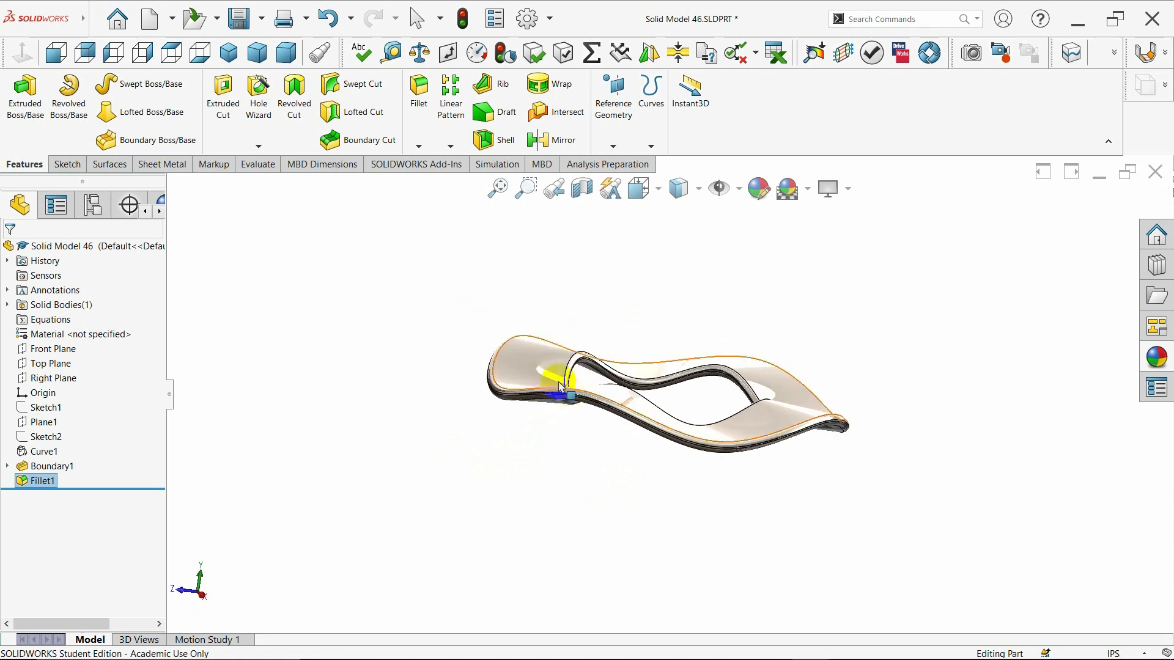
Show the filleted ring in isometric view with the shaded display style without edges
{"action": "left_click", "coordinate": [229, 53]}
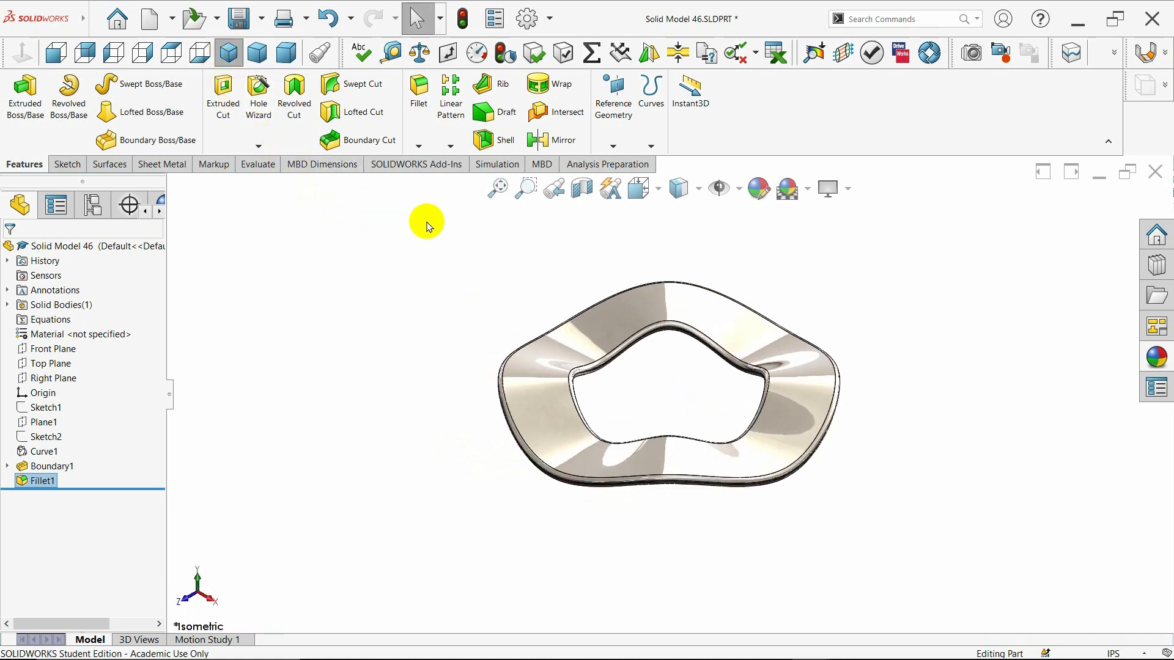
{"action": "left_click", "coordinate": [698, 201]}
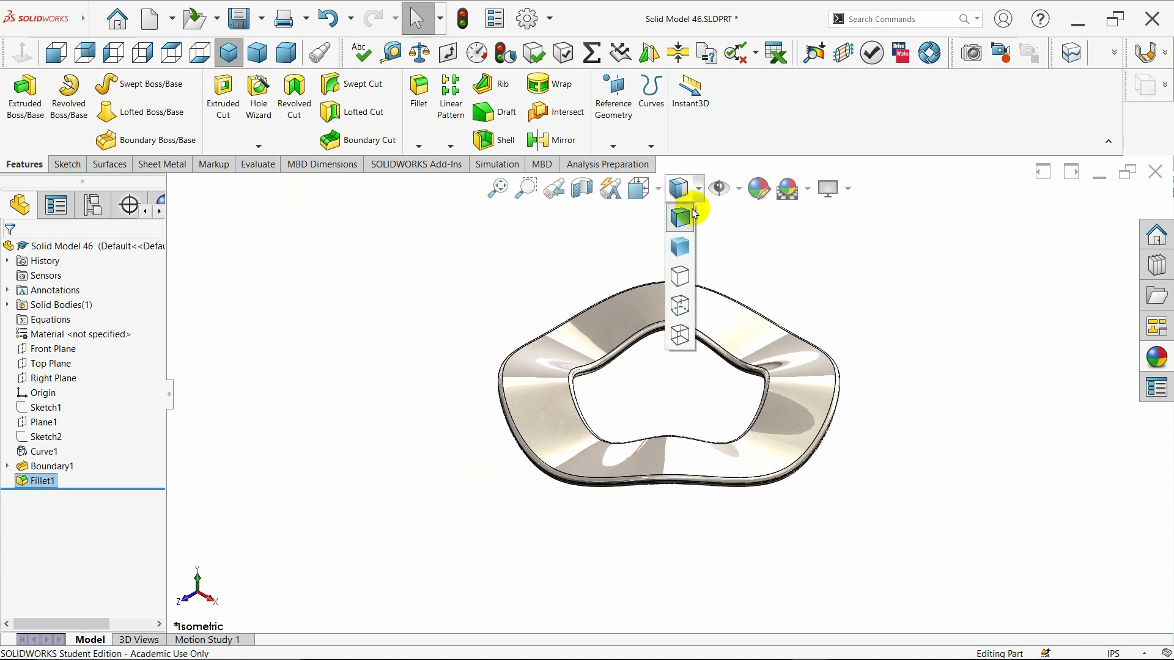
{"action": "left_click", "coordinate": [689, 239]}
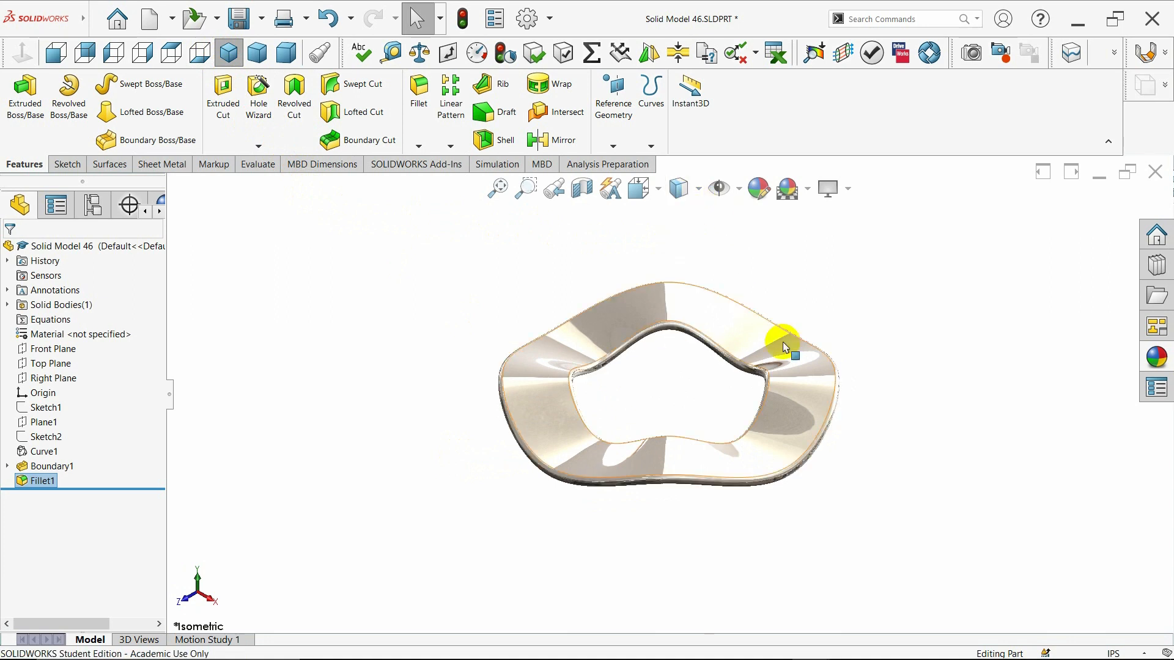
Examine the filleted ring from several angles, including the isometric, trimetric and dimetric views
{"action": "middle_click_drag", "start_coordinate": [783, 343], "coordinate": [739, 405]}
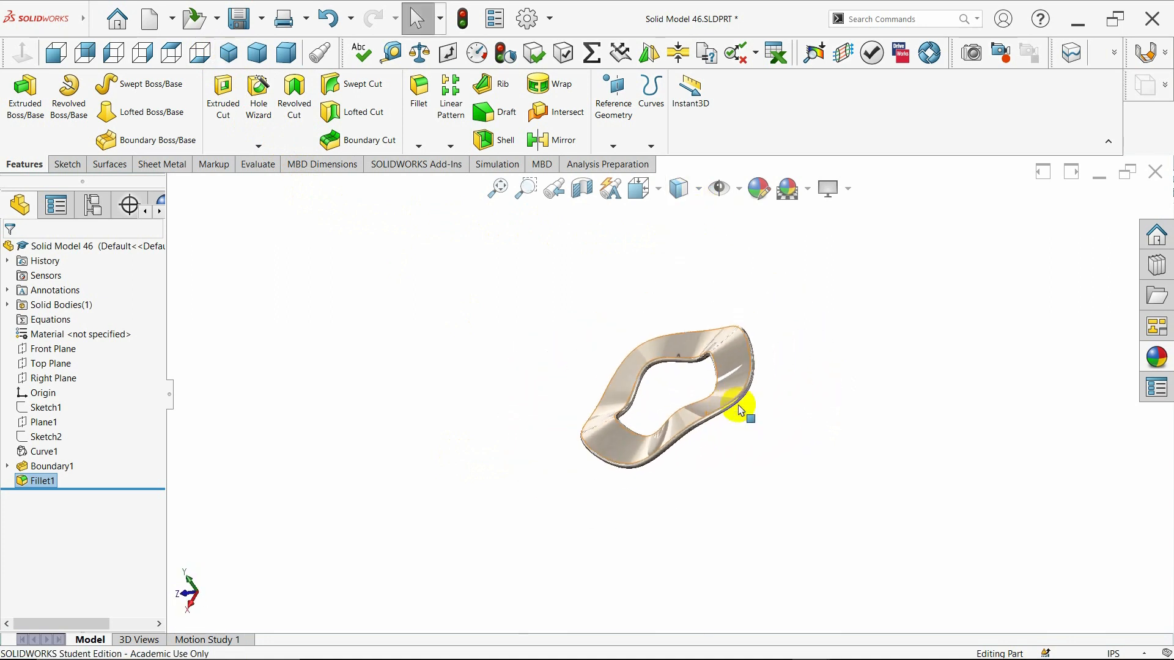
{"action": "scroll", "coordinate": [682, 385], "scroll_direction": "down", "scroll_amount": 8}
{"action": "middle_click_drag", "start_coordinate": [742, 472], "coordinate": [413, 248]}
{"action": "scroll", "coordinate": [534, 443], "scroll_direction": "up", "scroll_amount": 4}
{"action": "scroll", "coordinate": [547, 452], "scroll_direction": "down", "scroll_amount": 1}
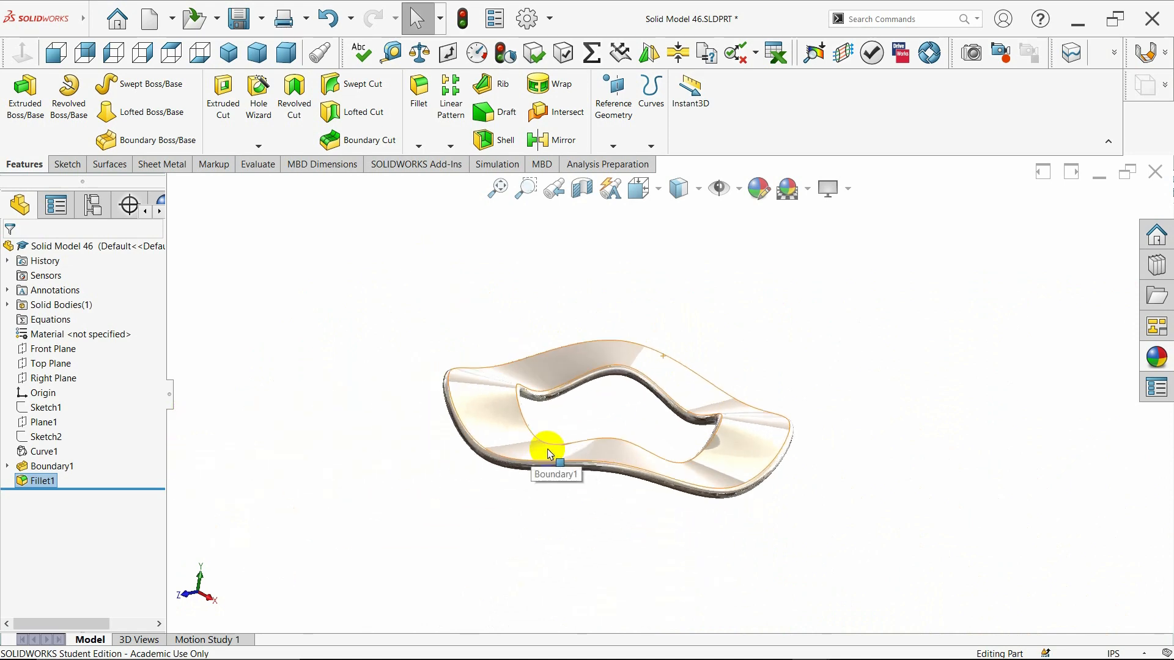
{"action": "middle_click_drag", "start_coordinate": [551, 455], "coordinate": [596, 371]}
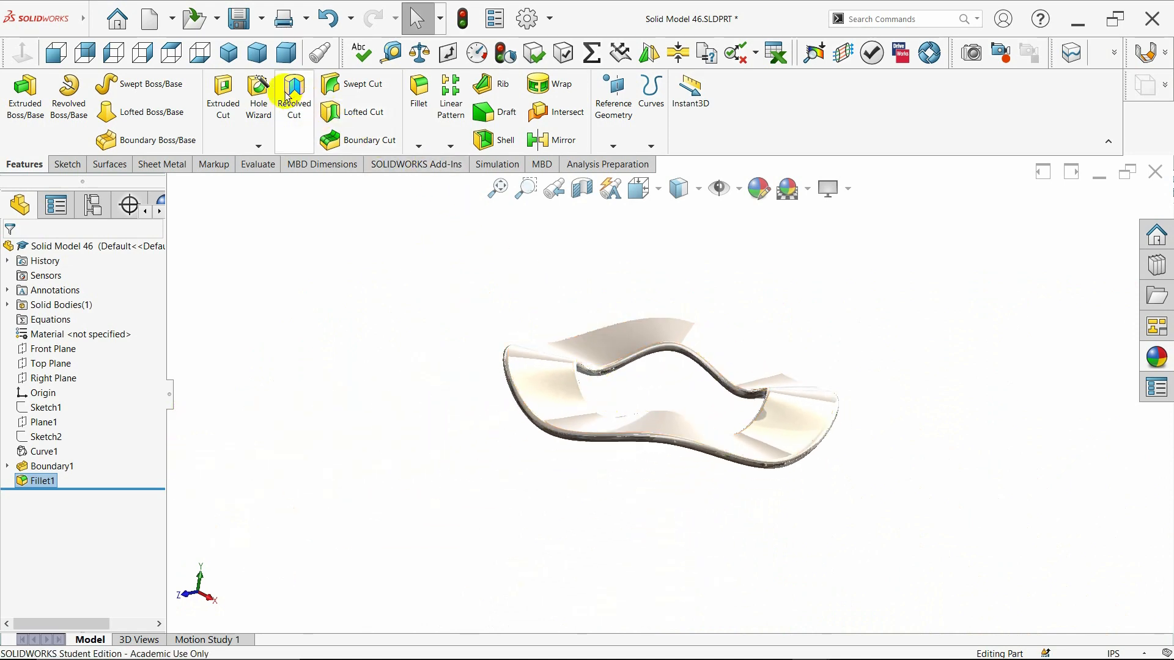
{"action": "left_click", "coordinate": [228, 53]}
{"action": "left_click", "coordinate": [257, 60]}
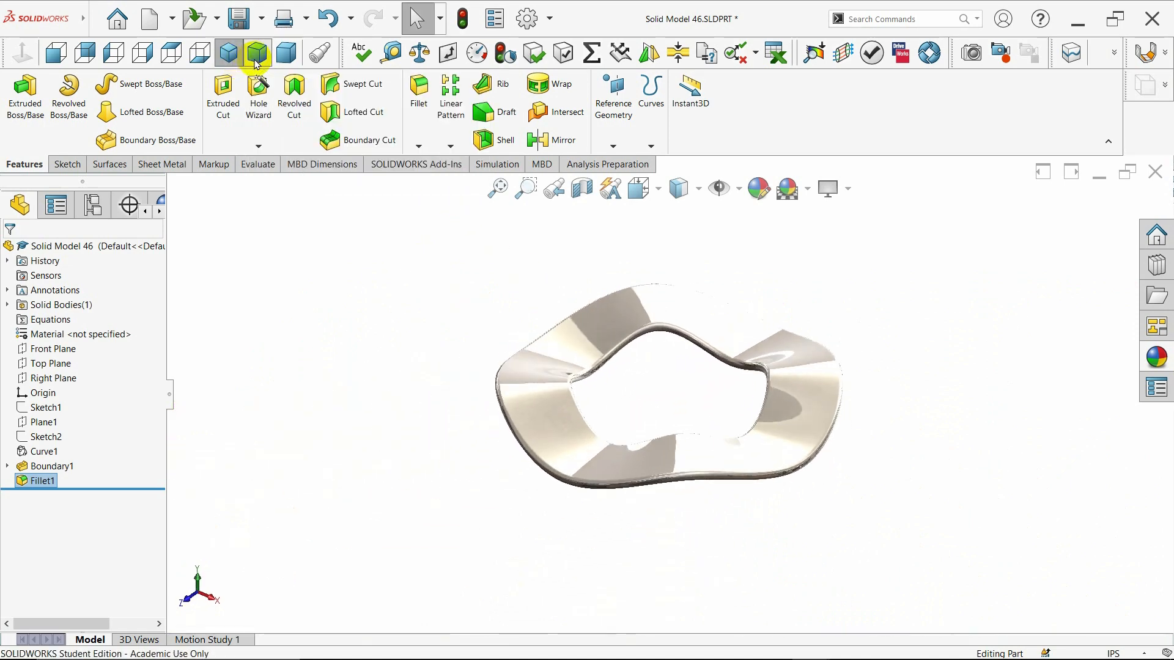
{"action": "left_click", "coordinate": [286, 55]}
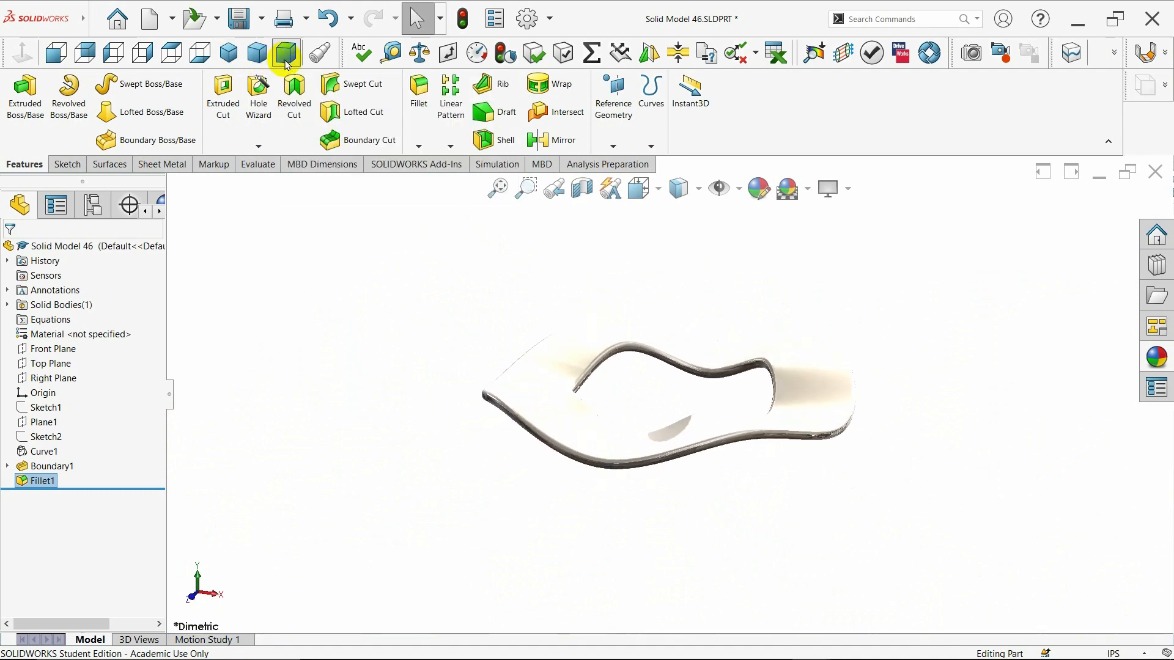
{"action": "left_click", "coordinate": [228, 60]}
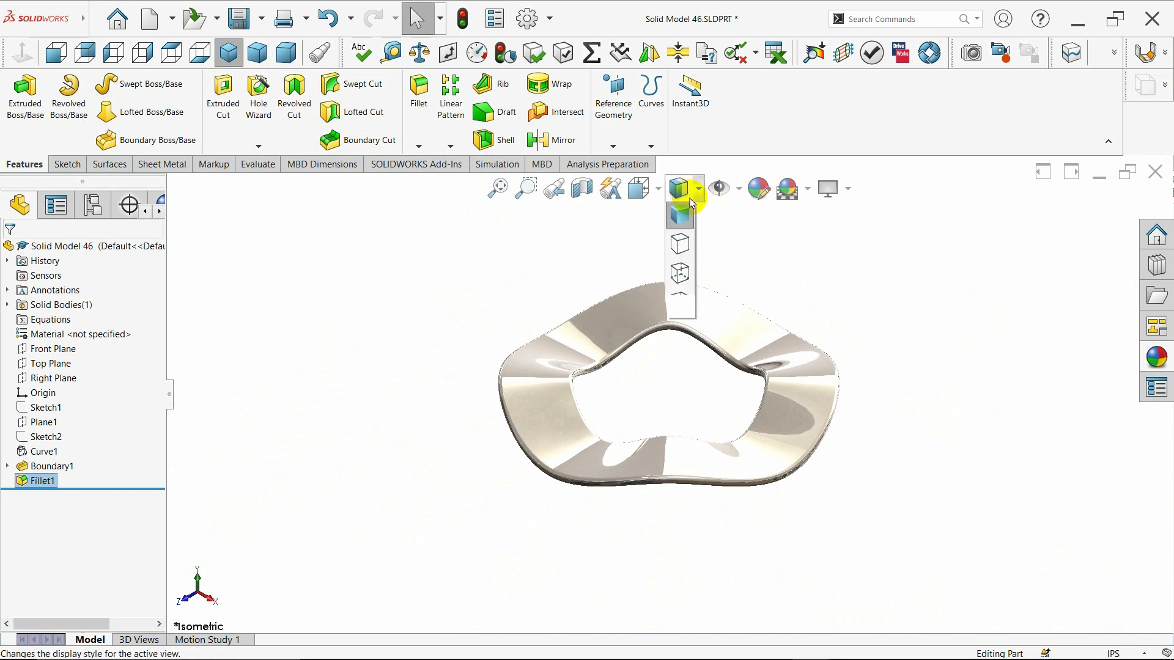
Switch the display style to shaded with edges and back to shaded without edges, and view the ring closer
{"action": "left_click", "coordinate": [684, 216]}
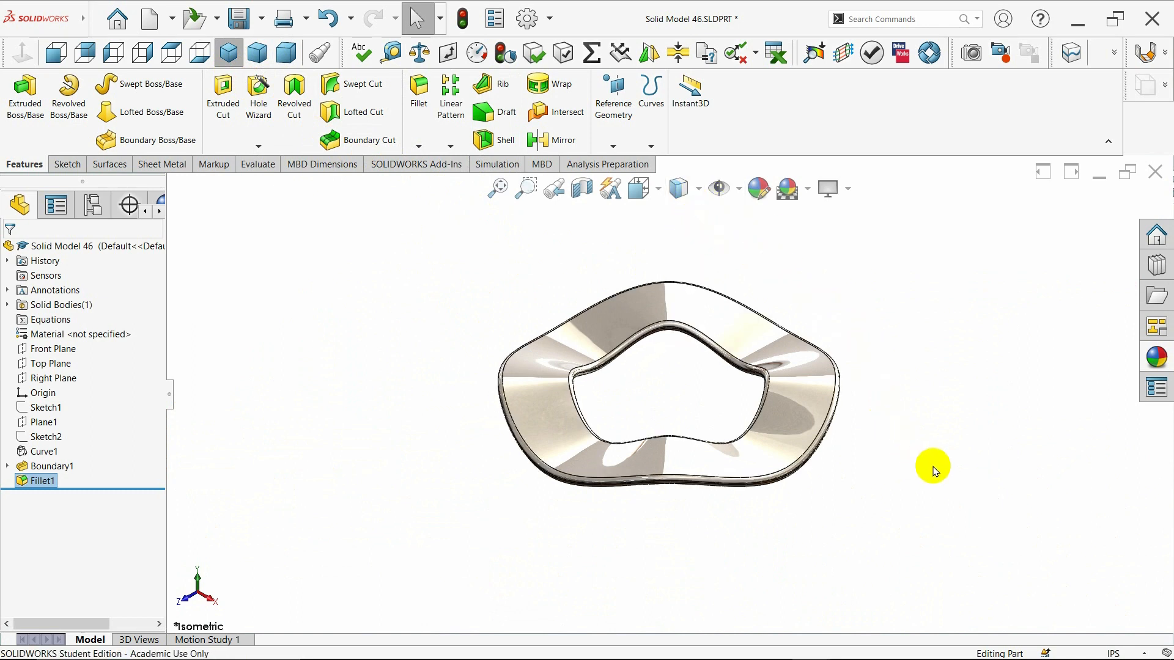
{"action": "left_click", "coordinate": [701, 191]}
{"action": "left_click", "coordinate": [681, 243]}
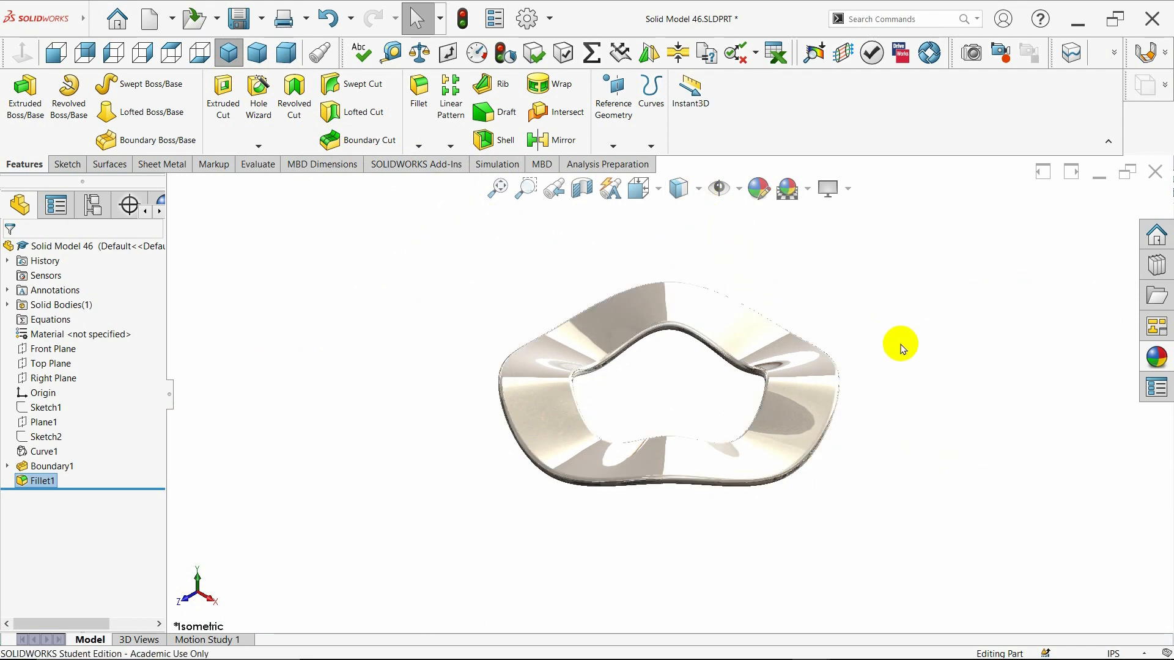
{"action": "scroll", "coordinate": [709, 320], "scroll_direction": "down", "scroll_amount": 3}
{"action": "scroll", "coordinate": [755, 401], "scroll_direction": "up", "scroll_amount": 2}
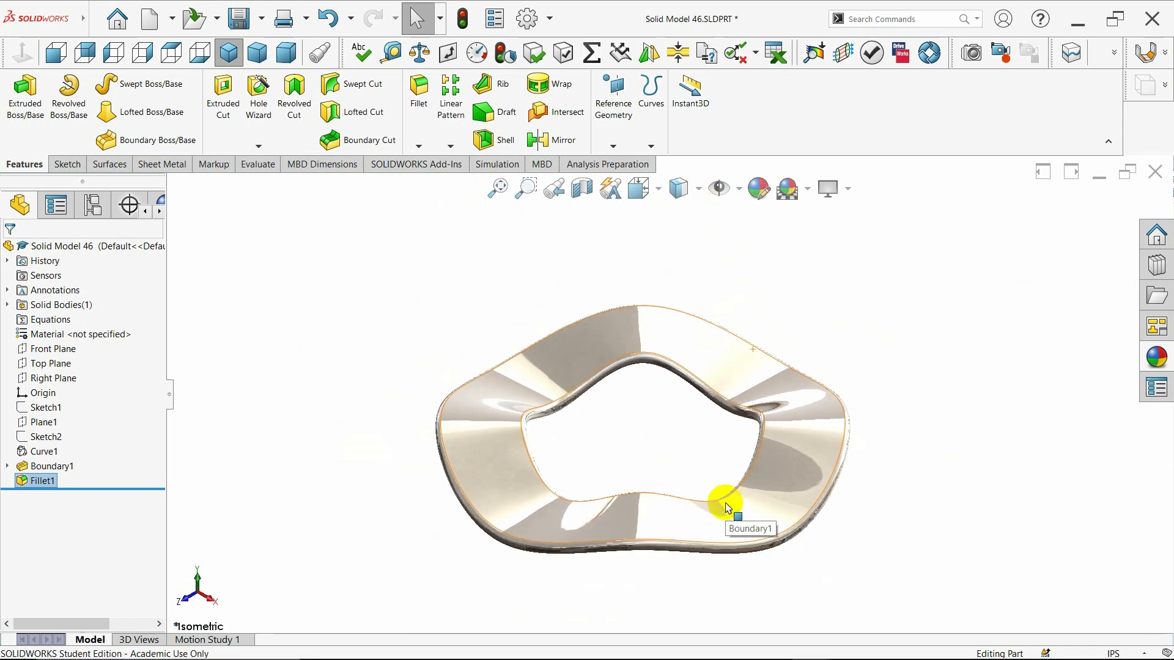
{"action": "scroll", "coordinate": [726, 507], "scroll_direction": "down", "scroll_amount": 1}
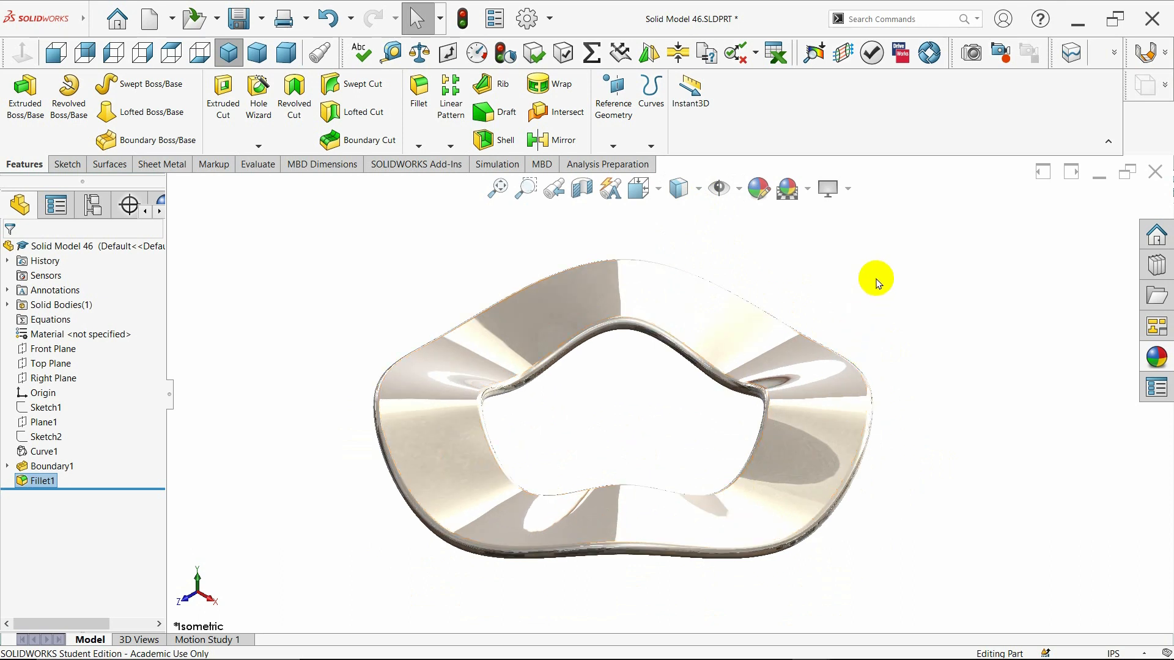